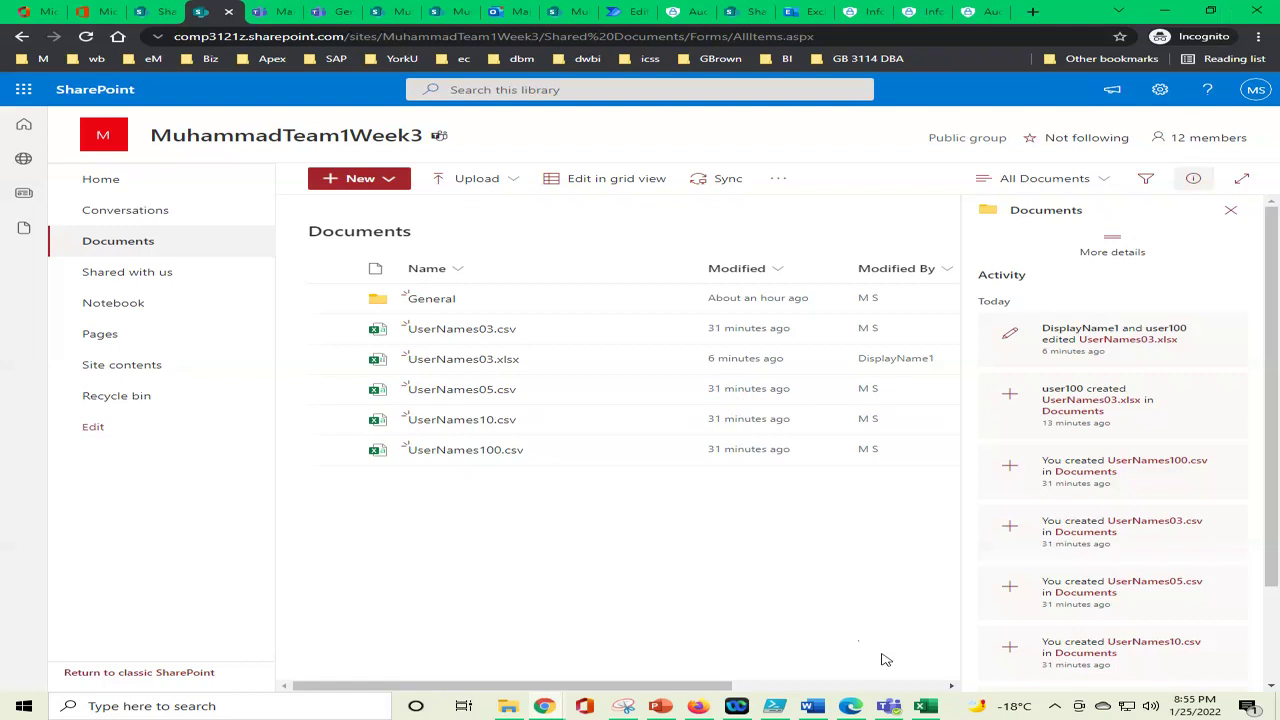
Switch to the open UserNames03 workbook in Excel and go to the empty cell A8 below the user rows
click(926, 706)
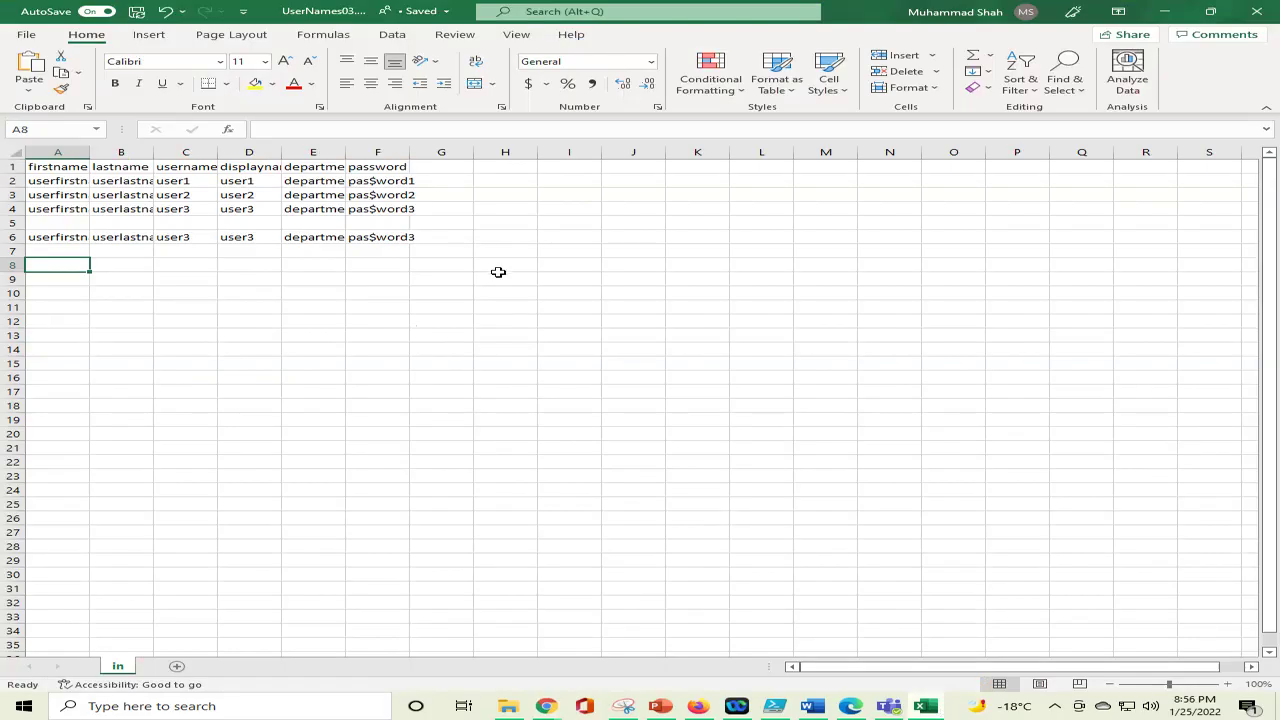
click(506, 238)
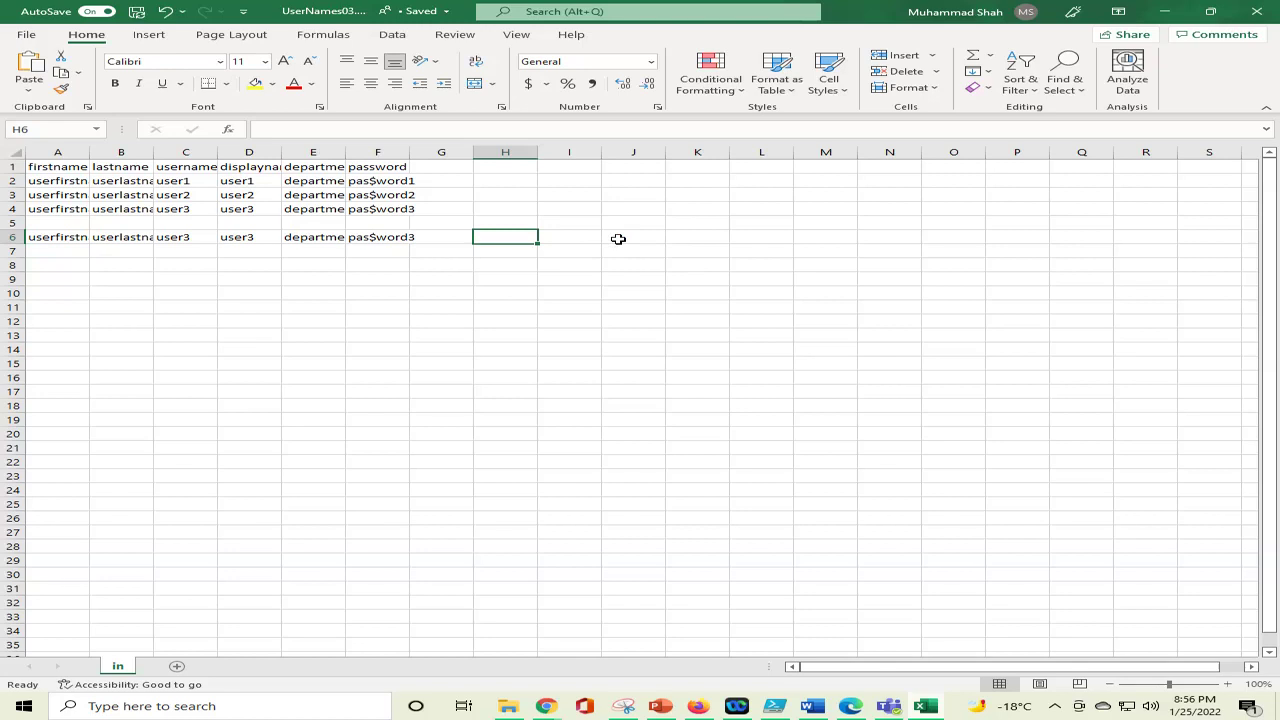
key(Home)
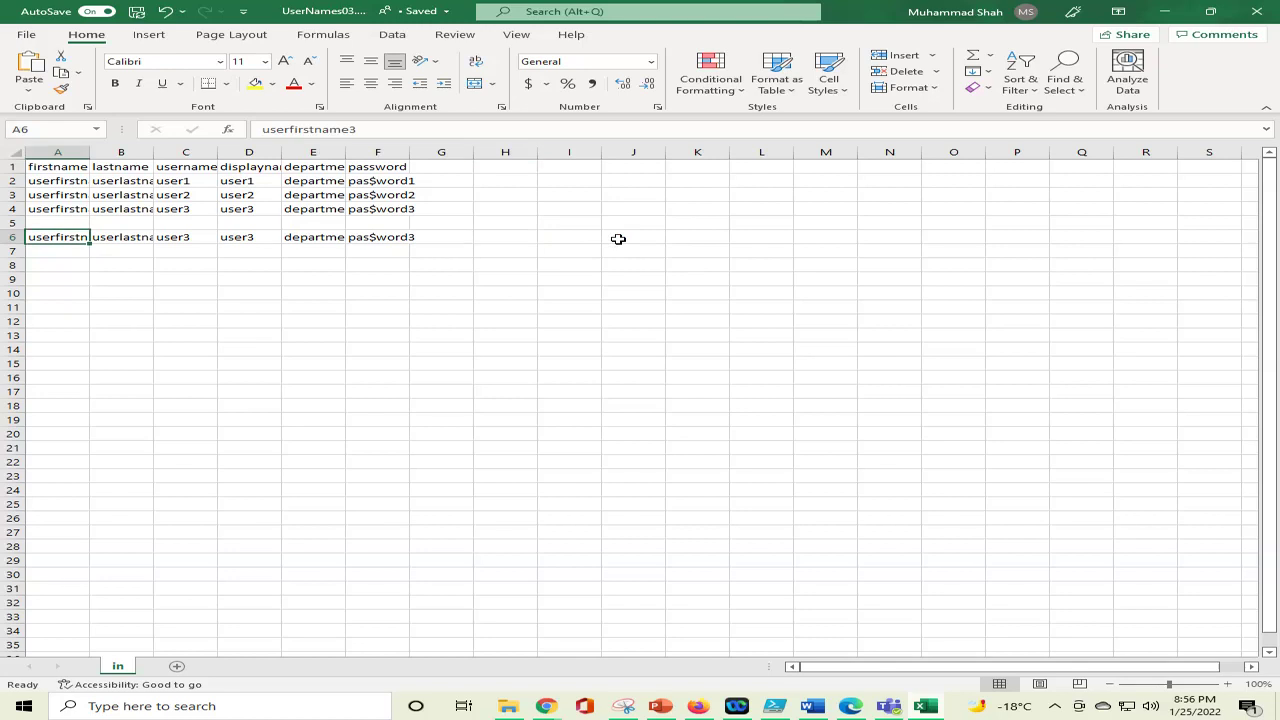
key(Down)
key(Down)
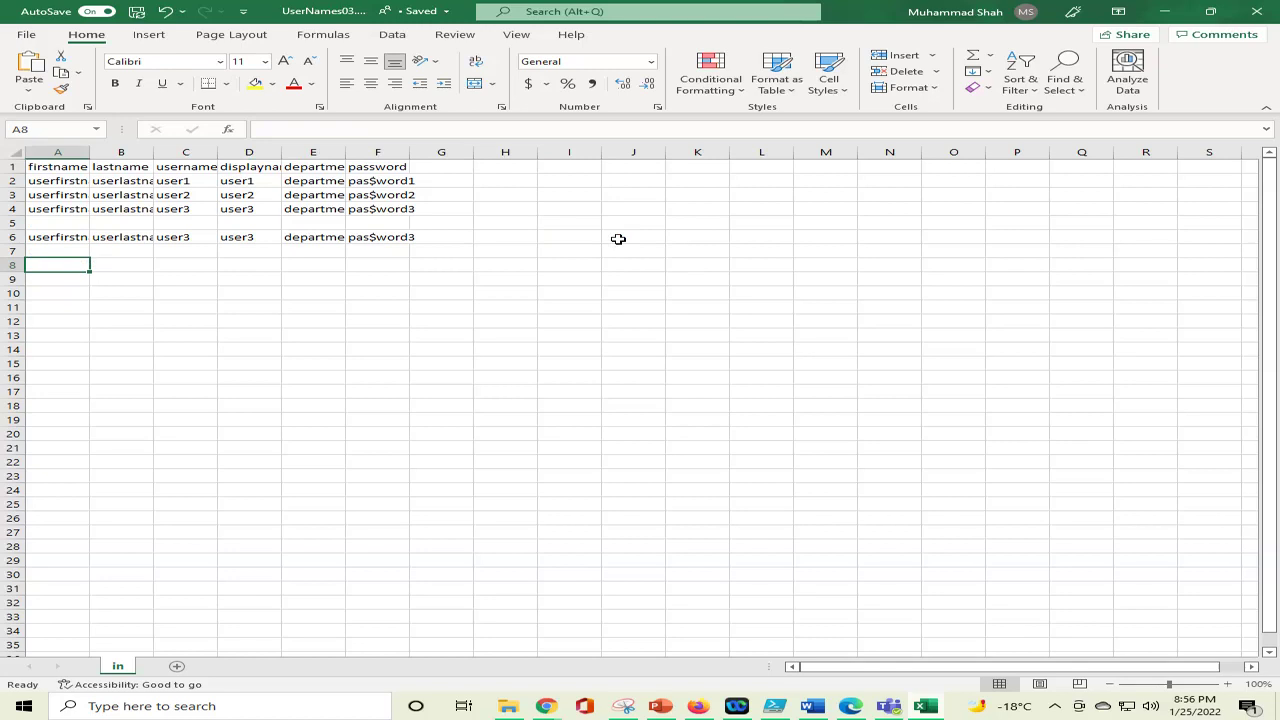
key(Right)
key(Right)
key(Right)
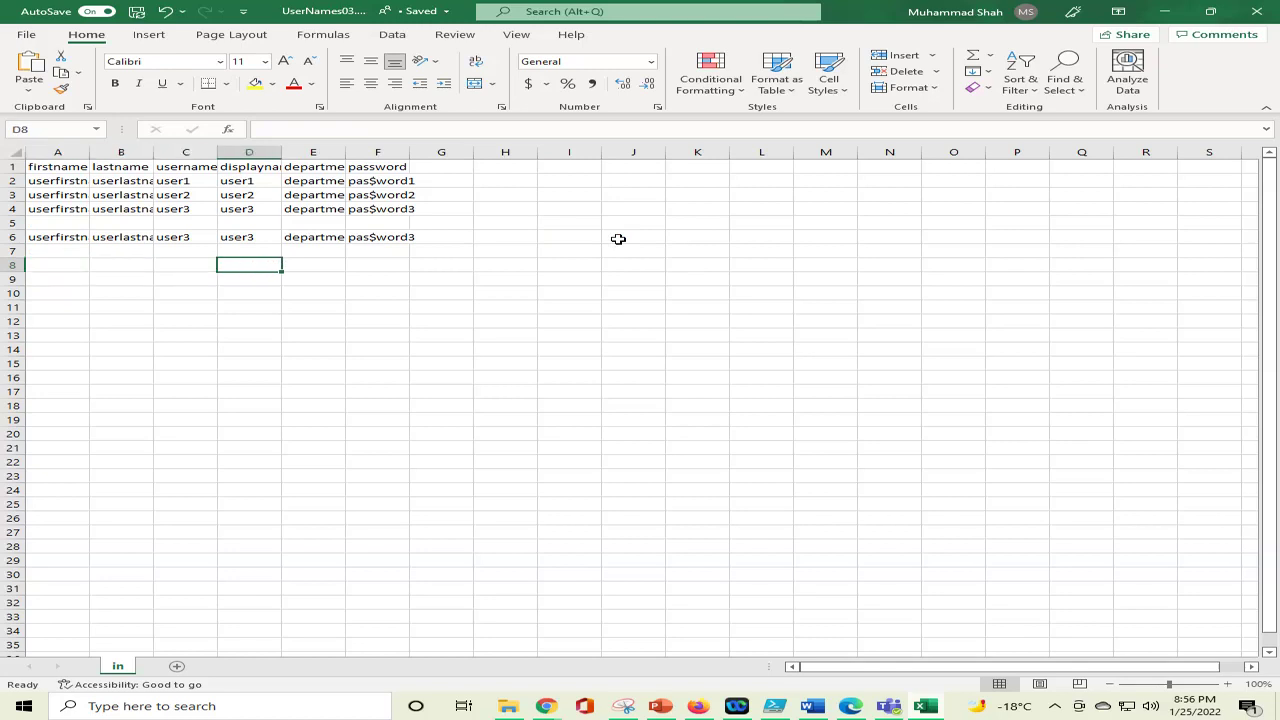
key(Right)
key(Right)
key(Right)
key(Right)
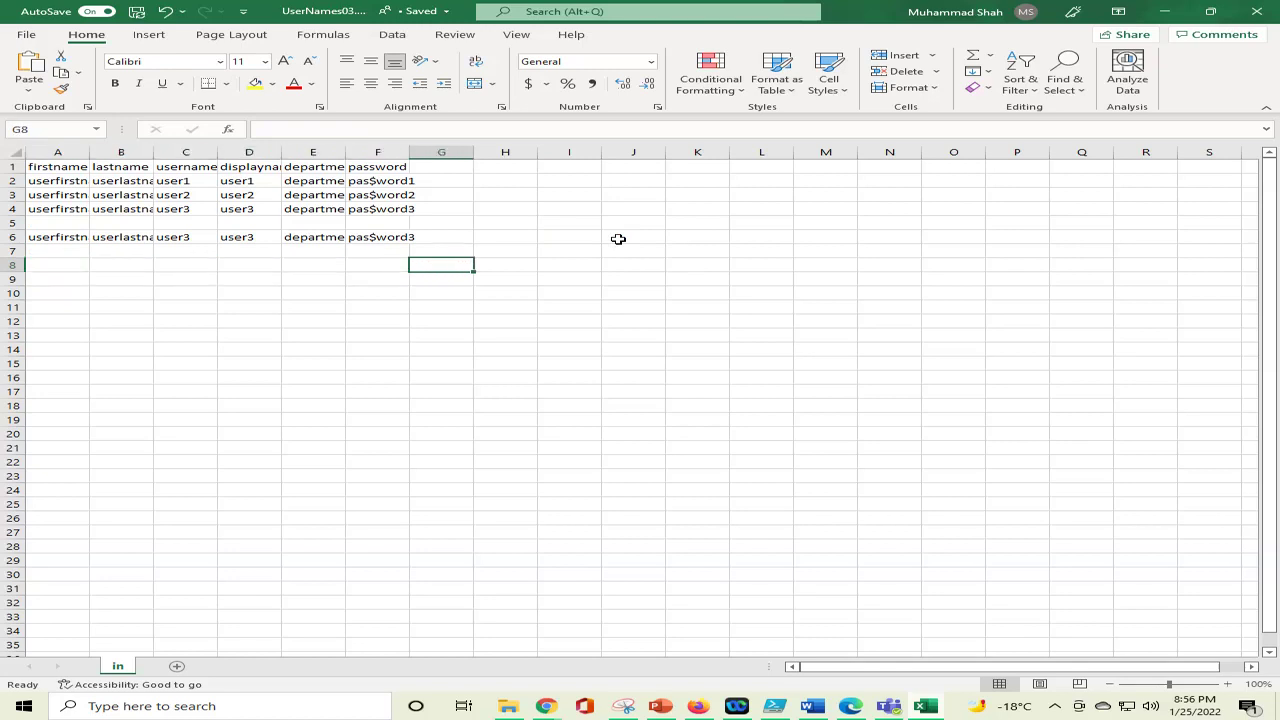
key(Left)
key(Left)
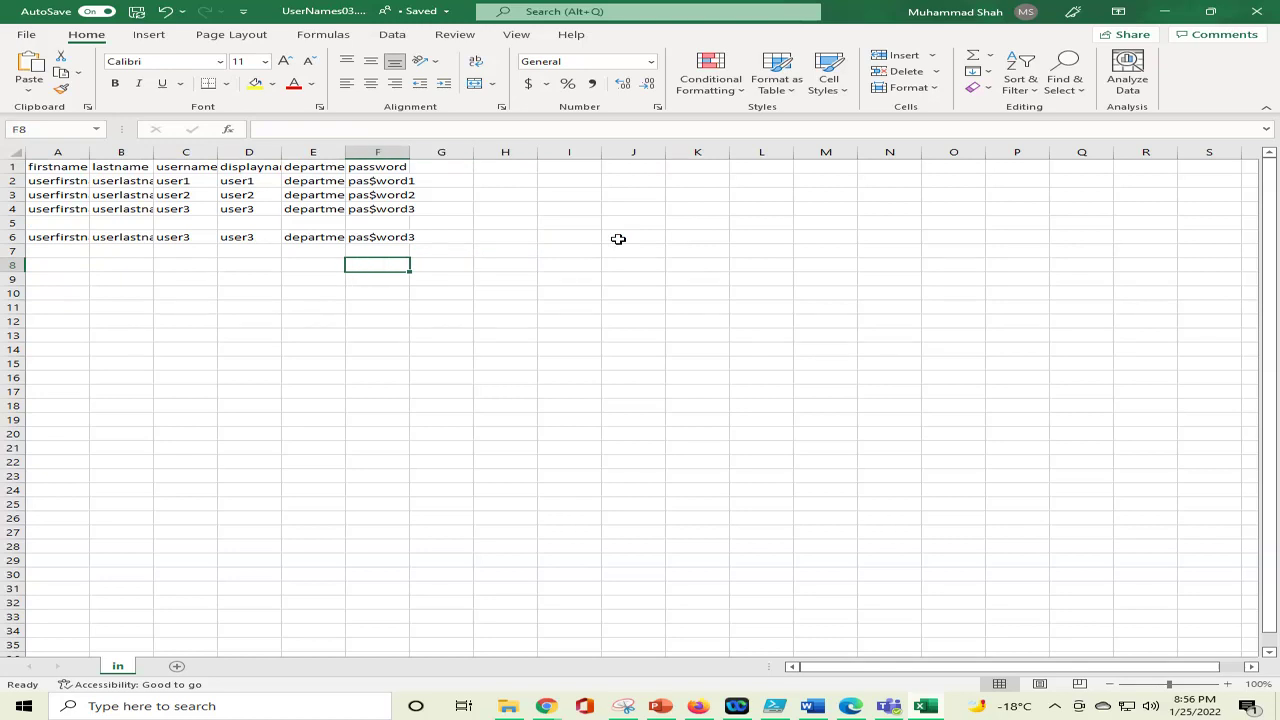
key(Left)
key(Left)
key(Left)
key(Left)
key(Left)
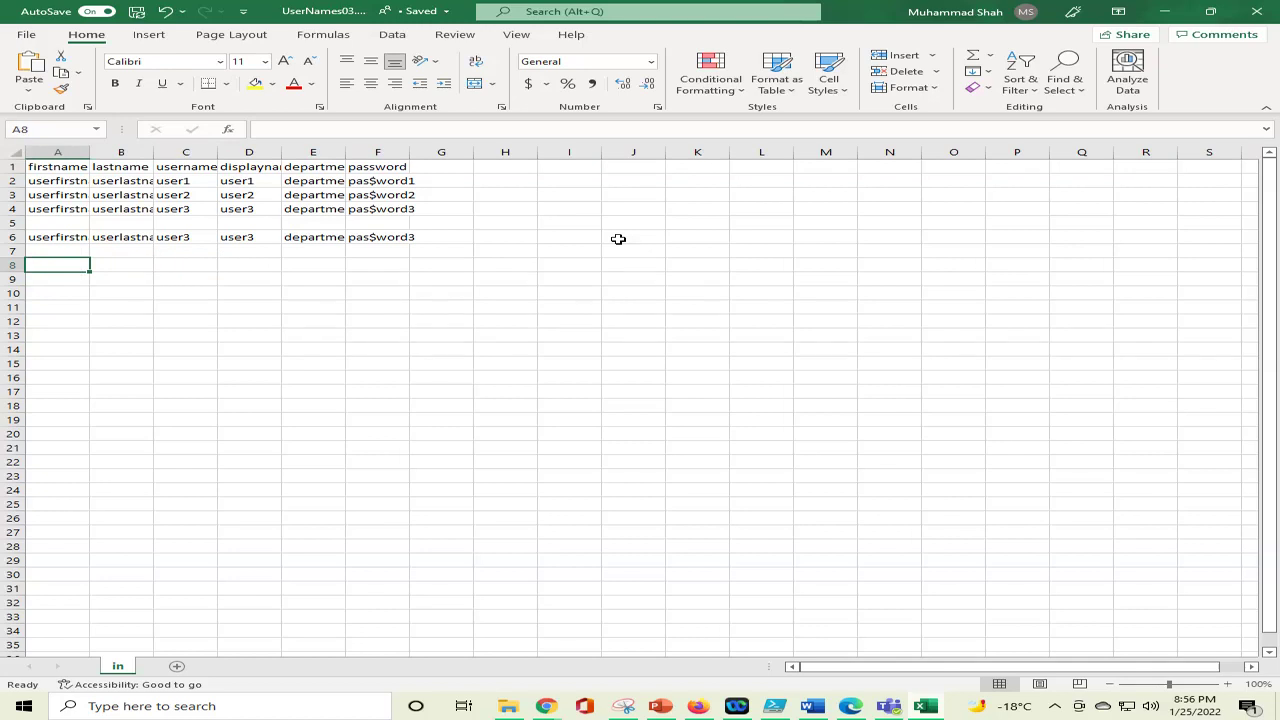
key(Right)
key(Right)
key(Right)
key(Right)
key(Right)
key(Right)
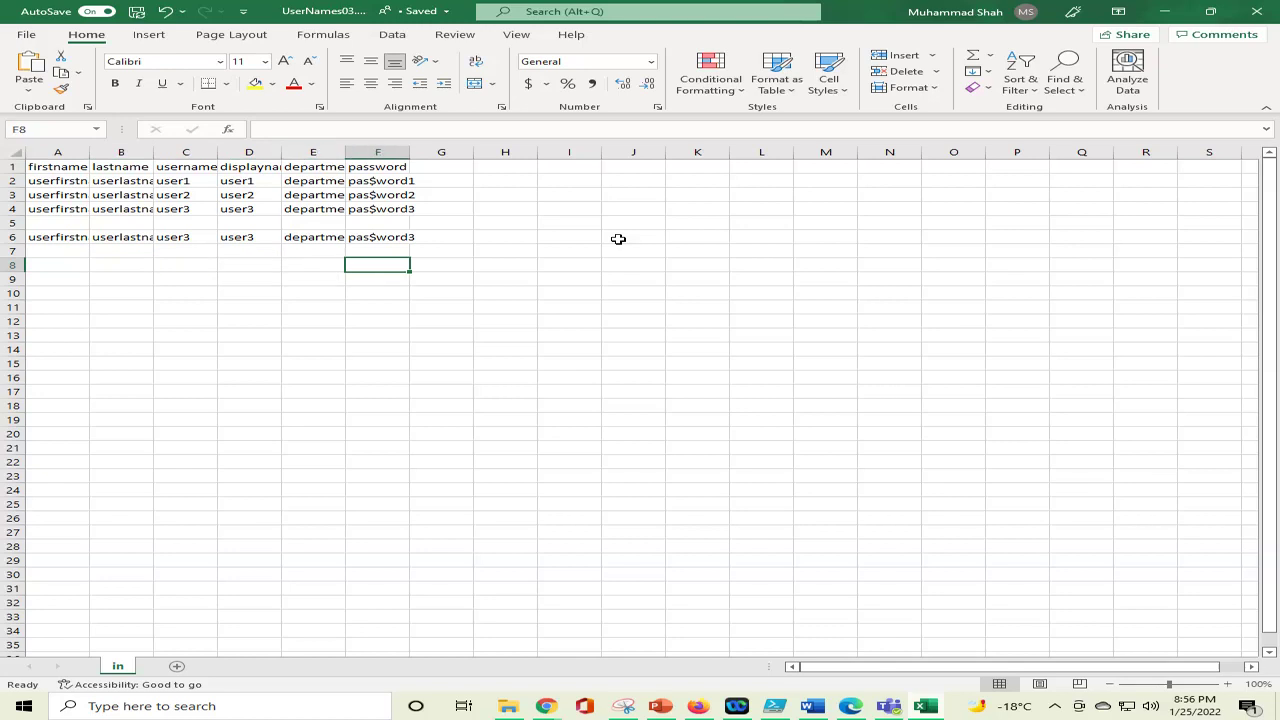
key(Right)
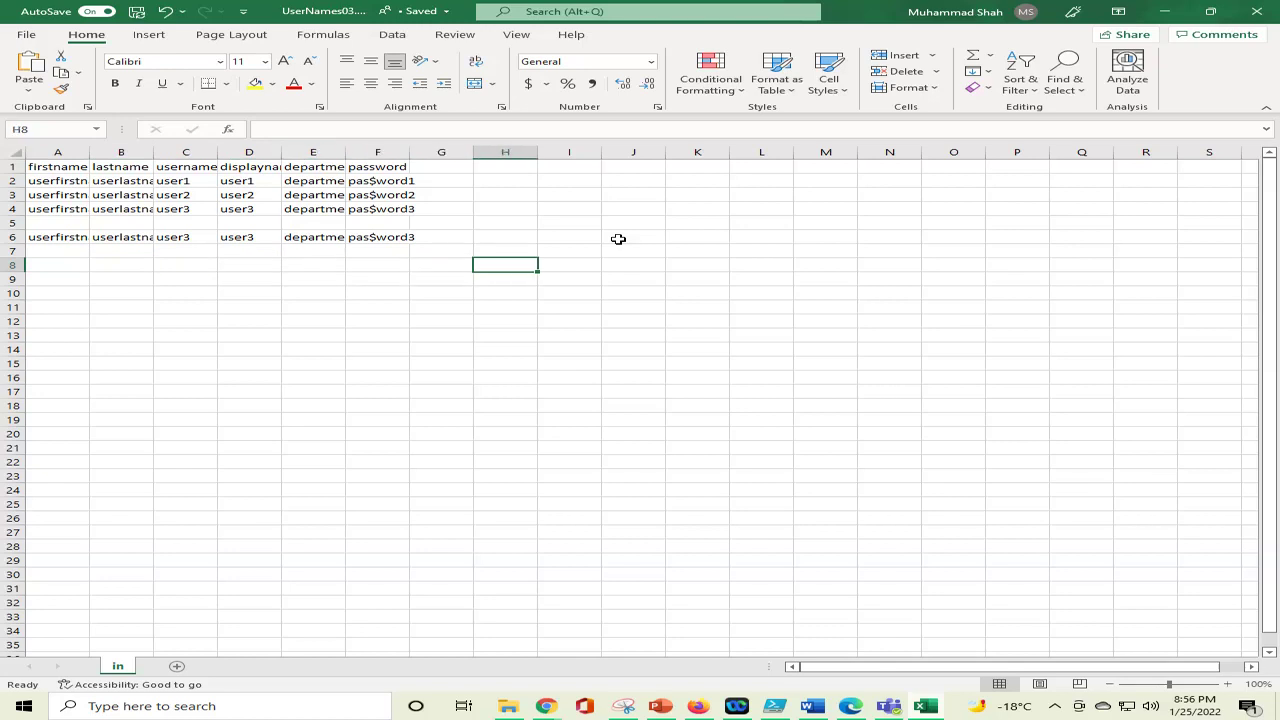
key(Left)
key(Left)
key(Left)
key(Left)
key(Left)
key(Left)
key(Left)
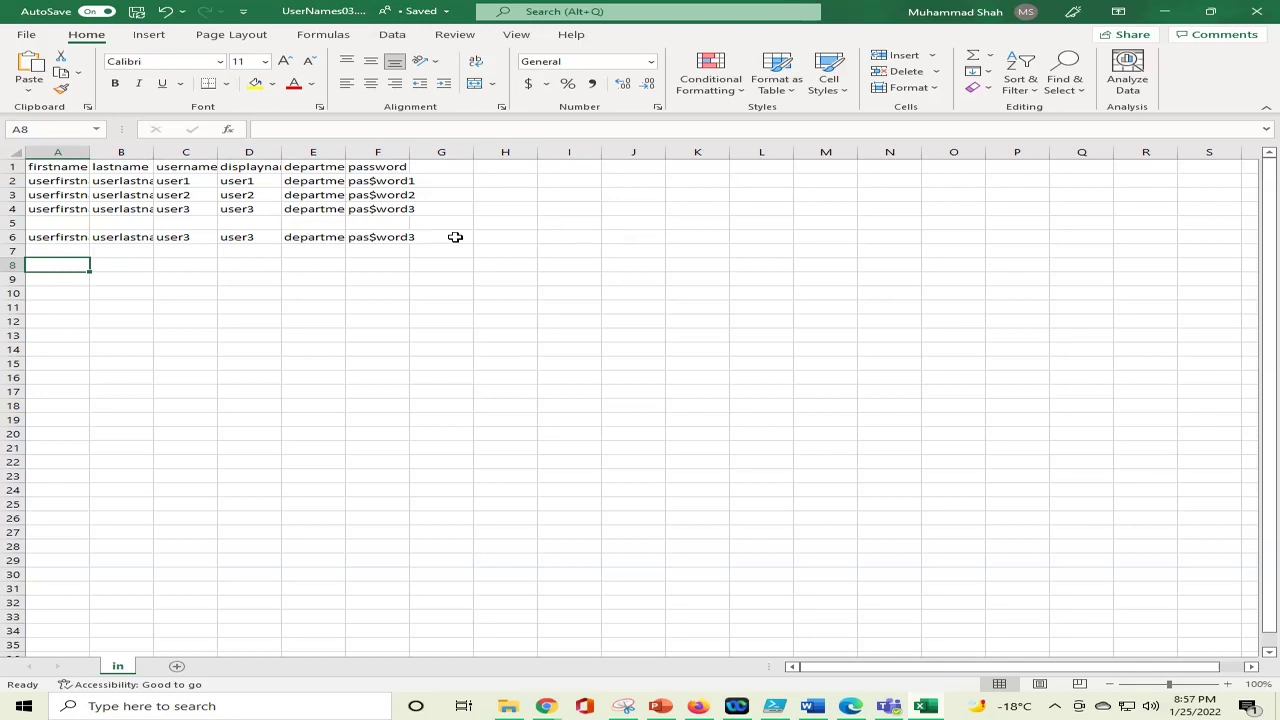
Select cell A6 in the last user row and minimize Excel to return to the SharePoint document library
click(502, 237)
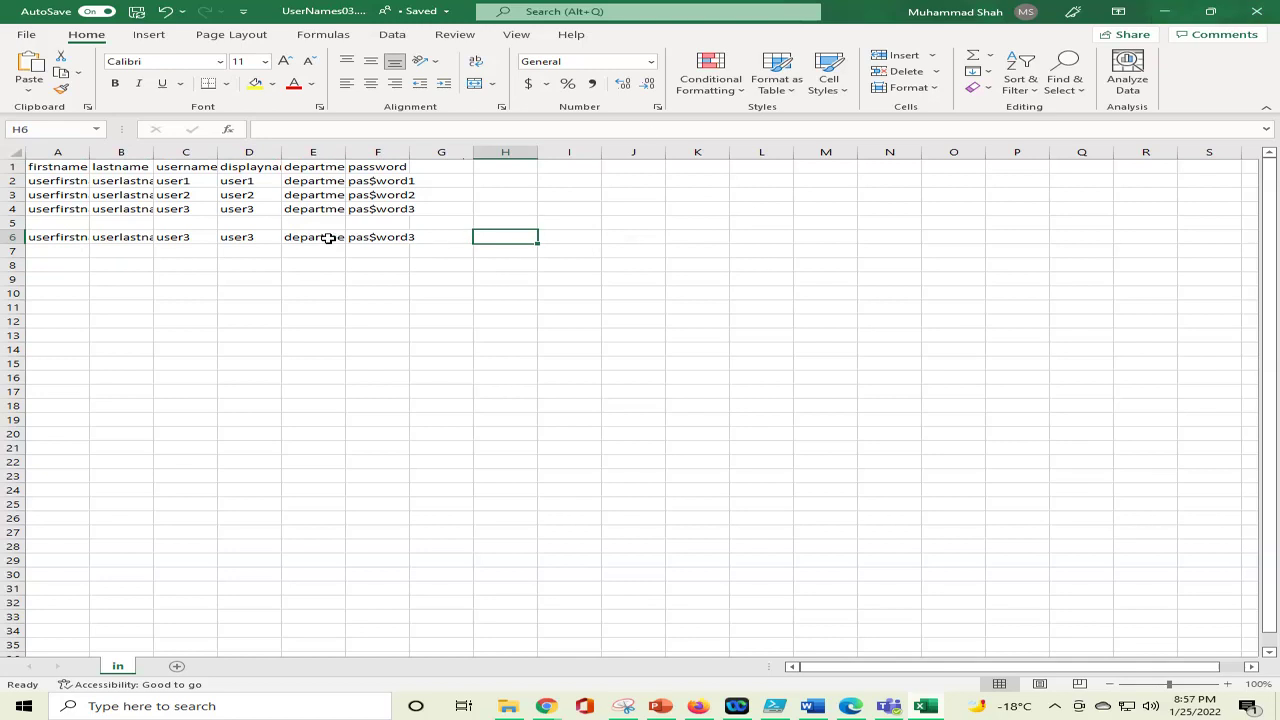
click(58, 238)
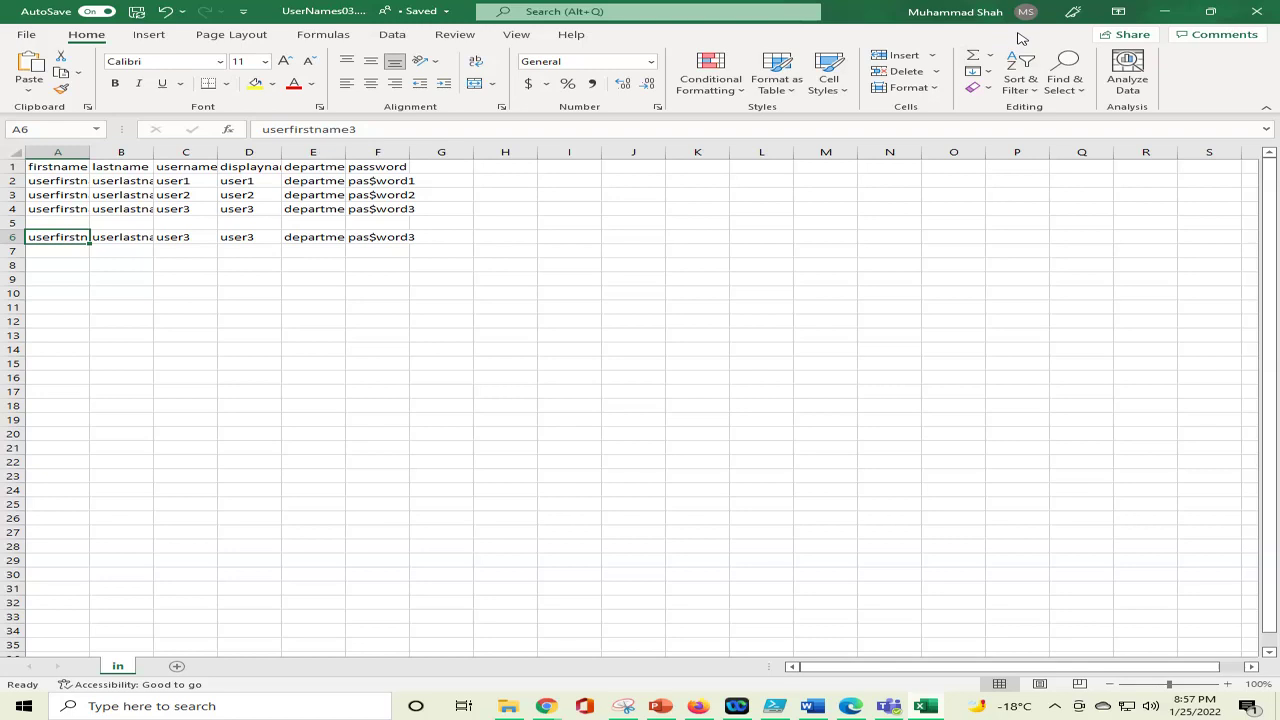
click(1163, 12)
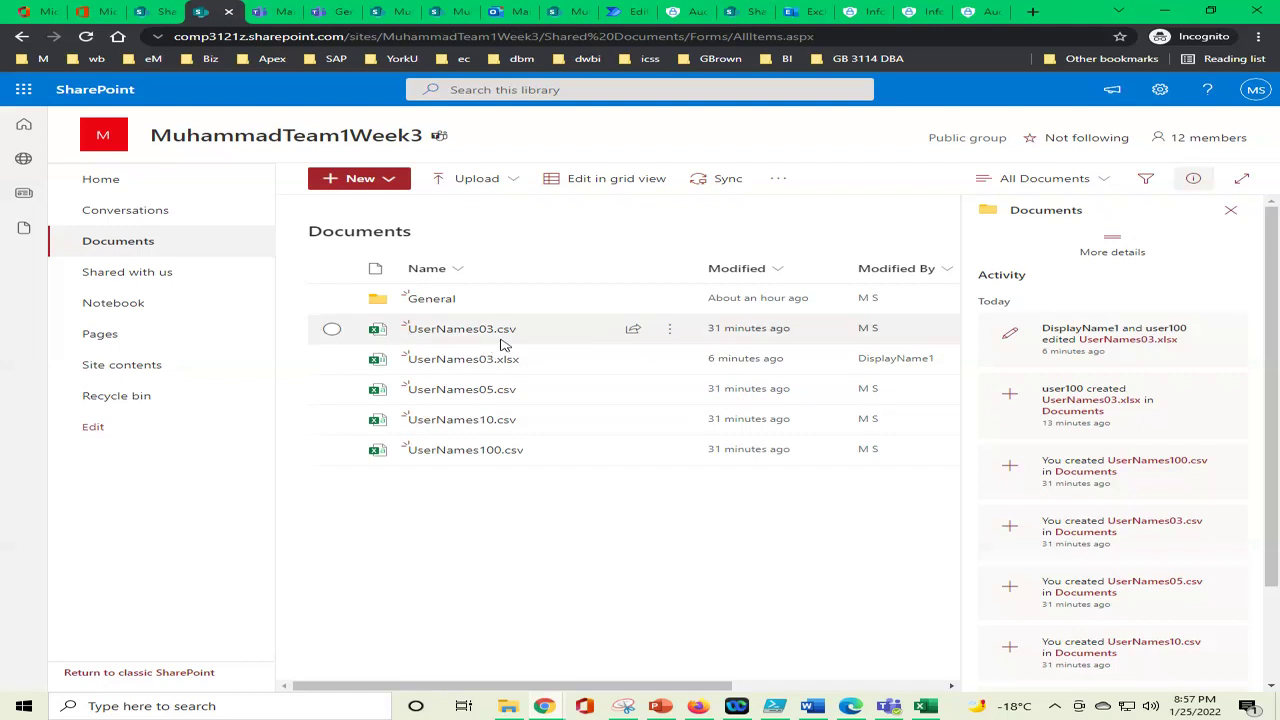
Open UserNames100.csv from the team site's Documents library in the browser
mouse_move(520, 338)
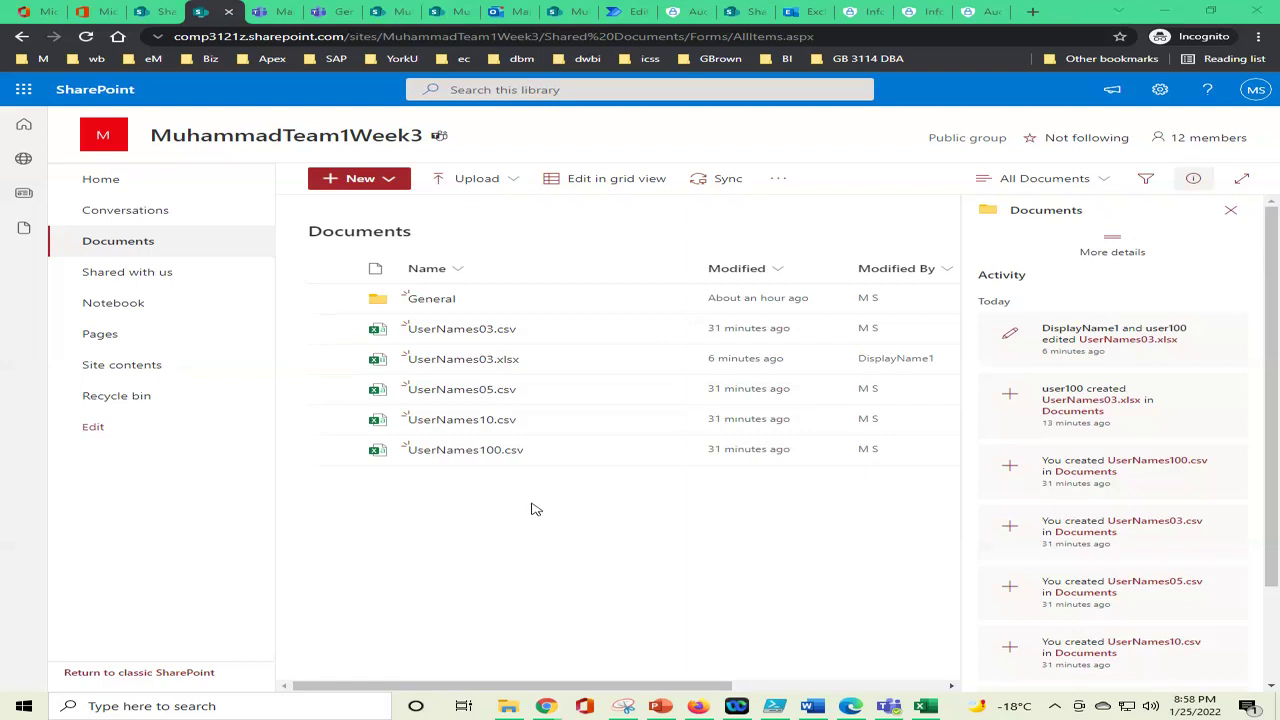
mouse_move(548, 364)
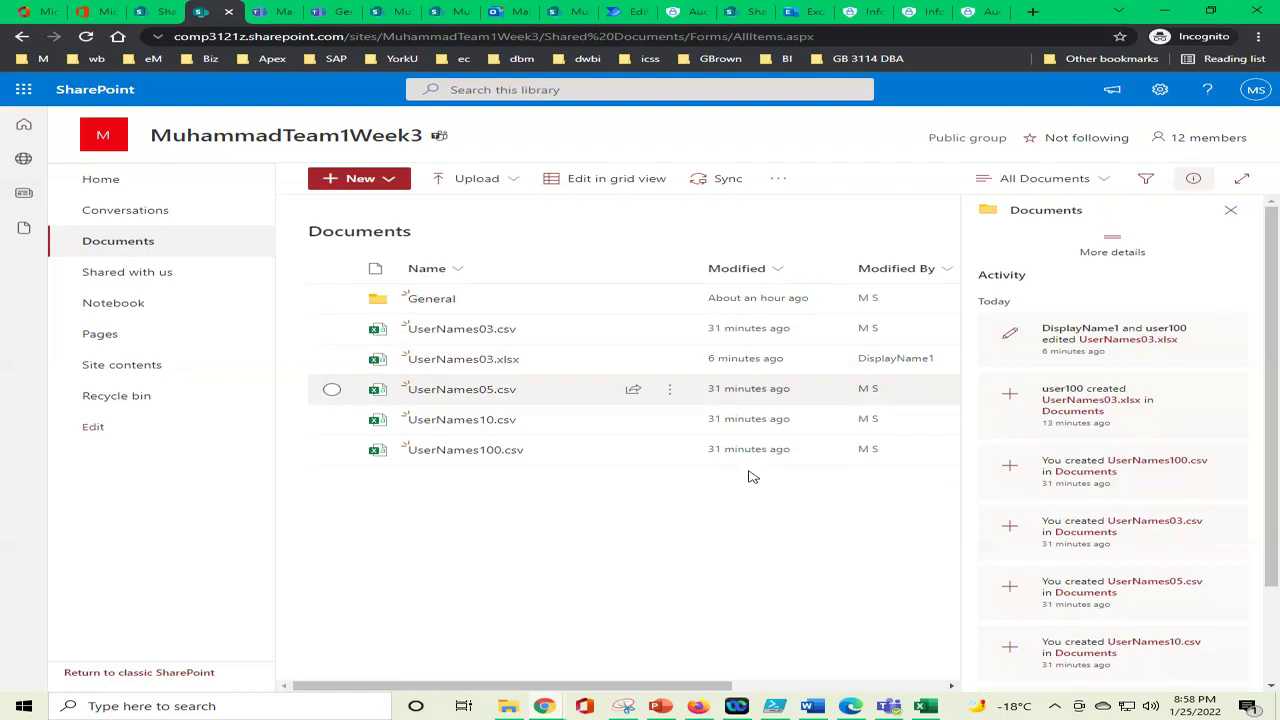
mouse_move(466, 453)
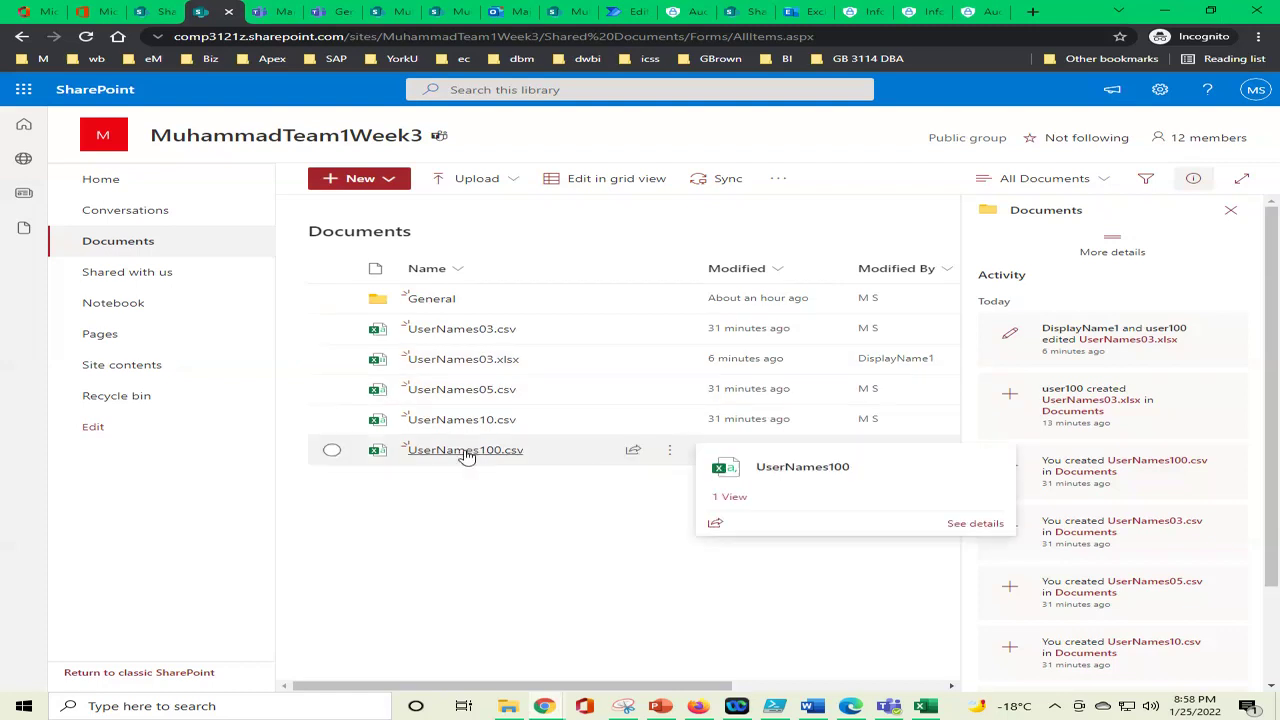
click(466, 451)
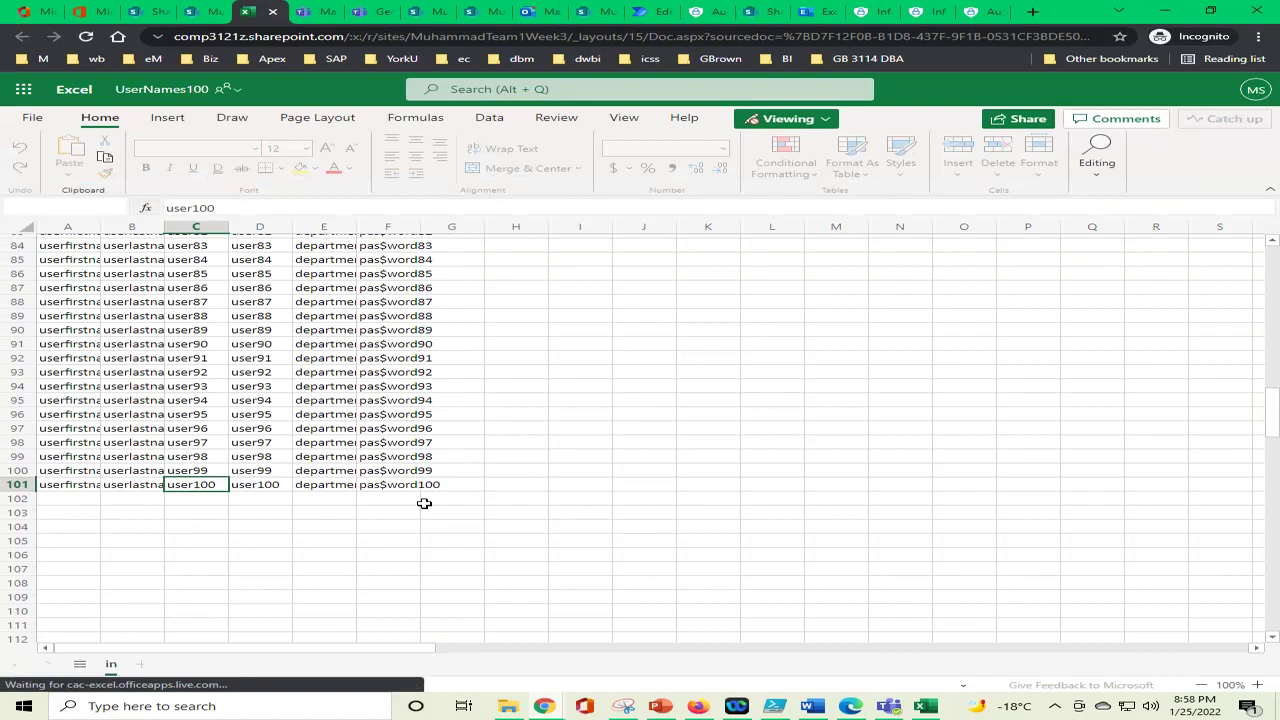
Widen columns A through F to fit their contents, viewing the sheet from its first row
double_click(101, 225)
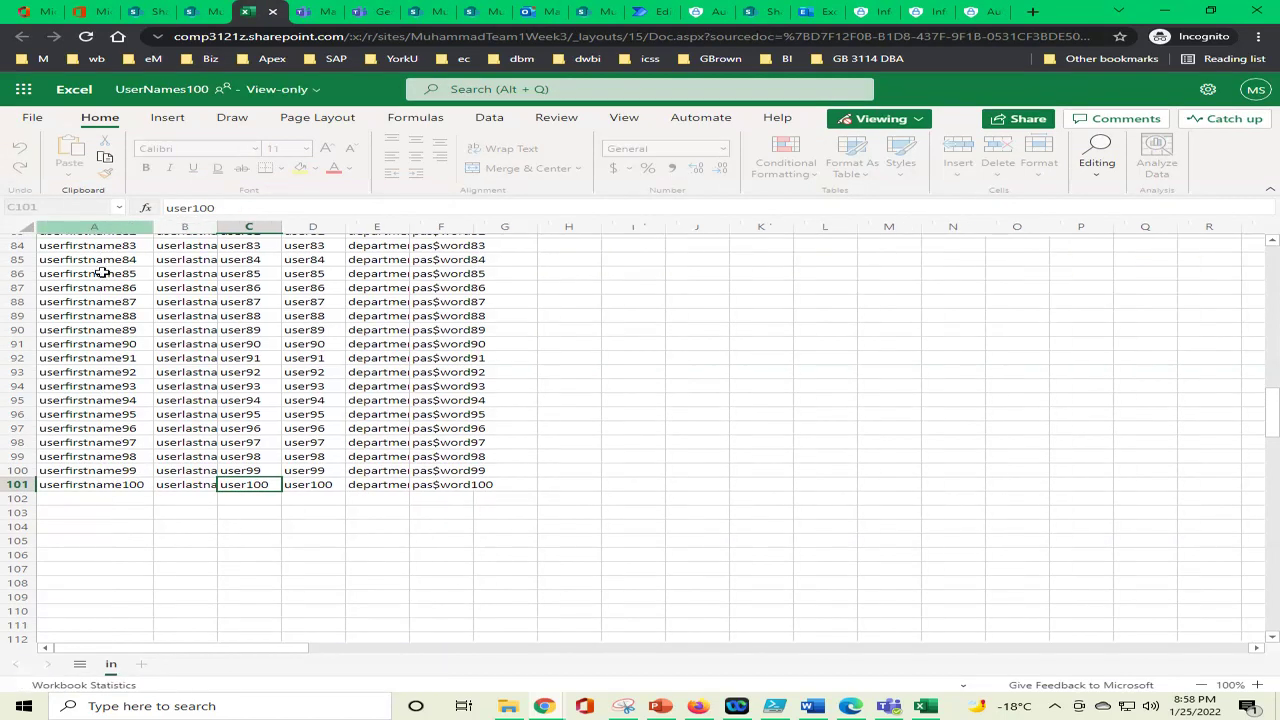
click(100, 273)
key(ctrl+Home)
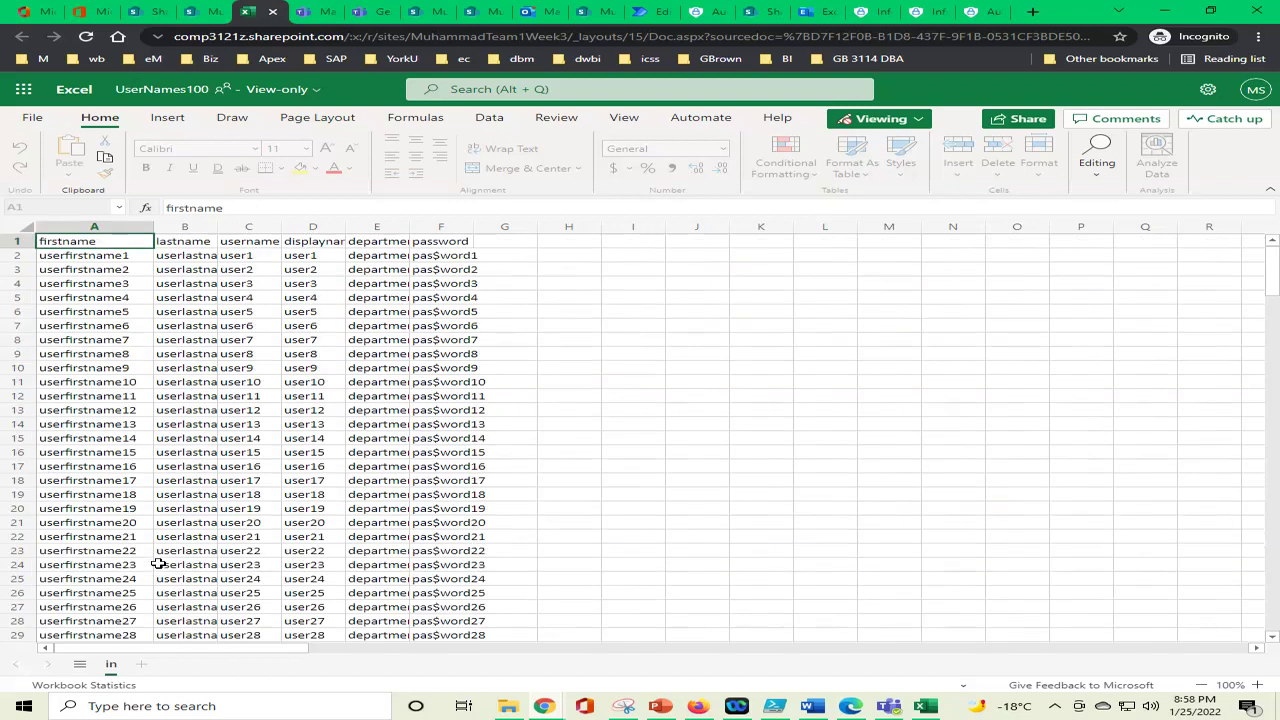
double_click(217, 230)
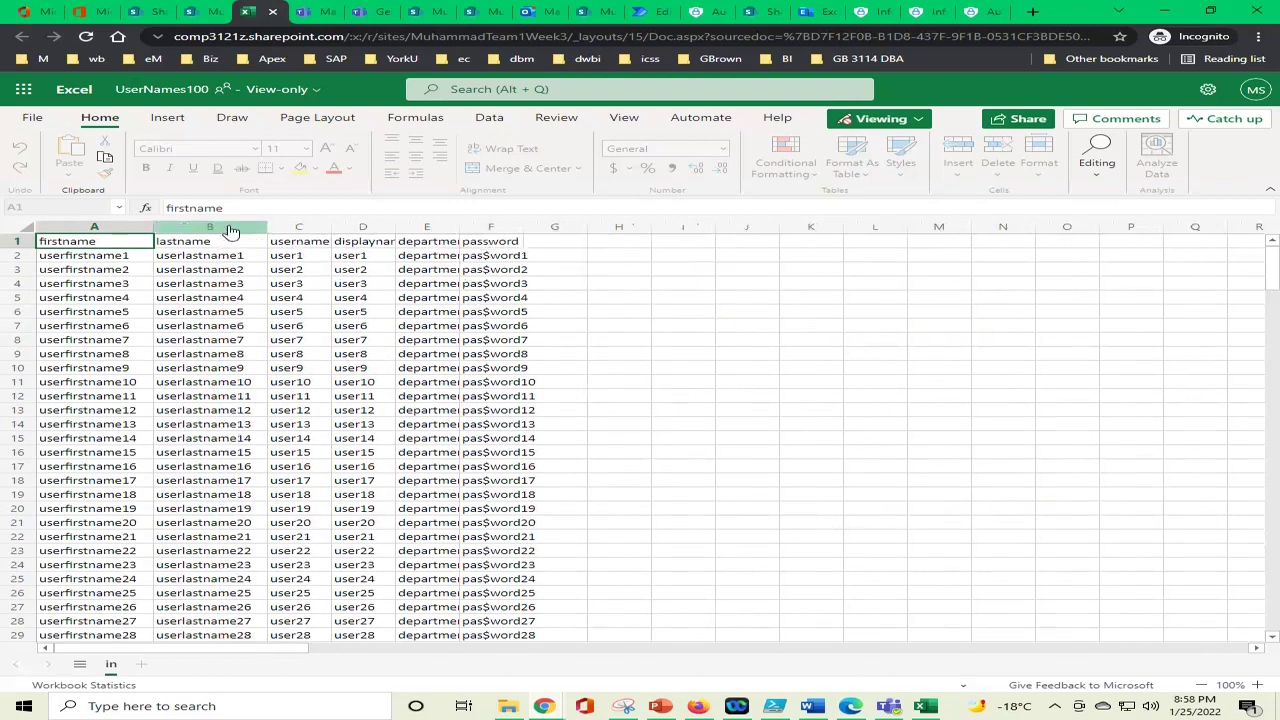
double_click(332, 228)
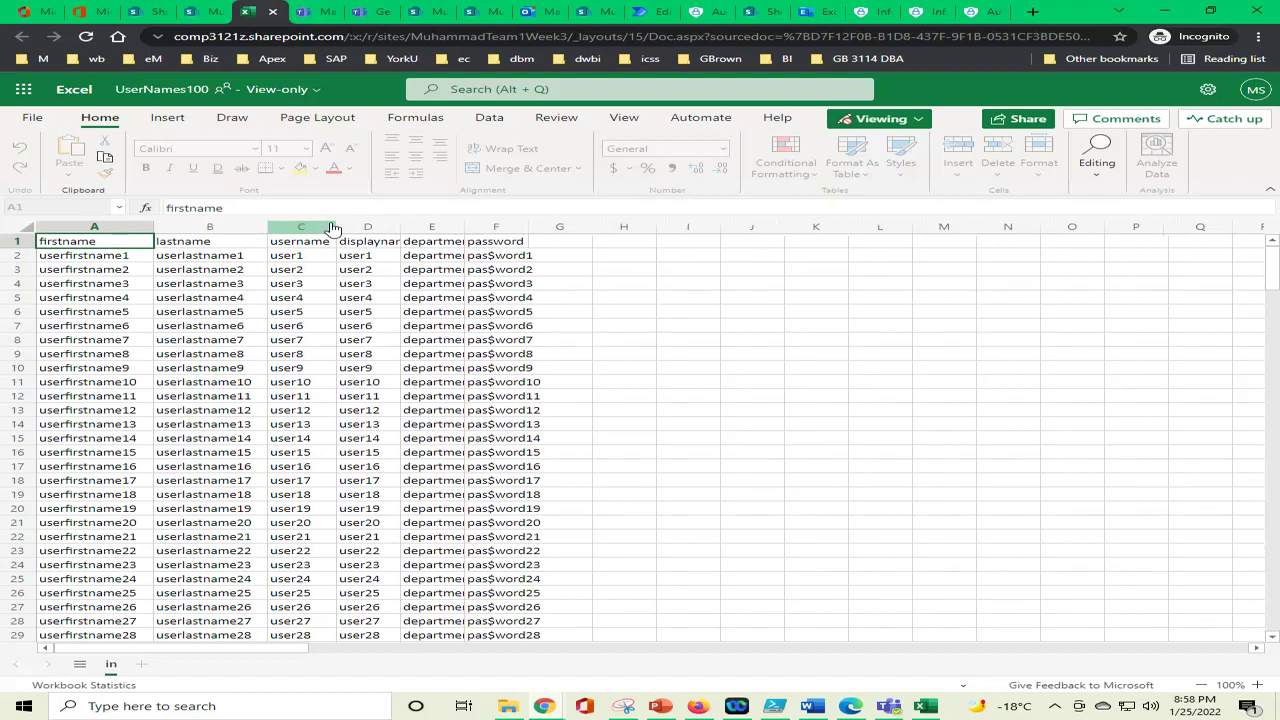
double_click(400, 228)
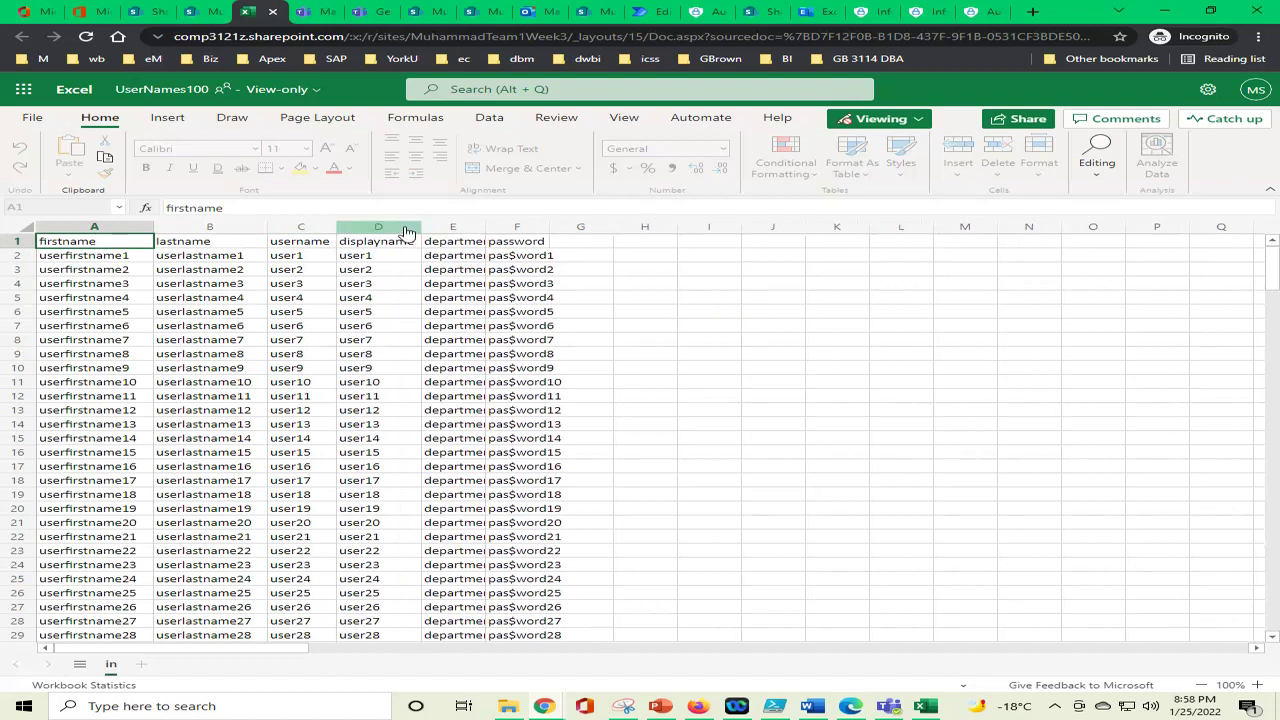
double_click(486, 227)
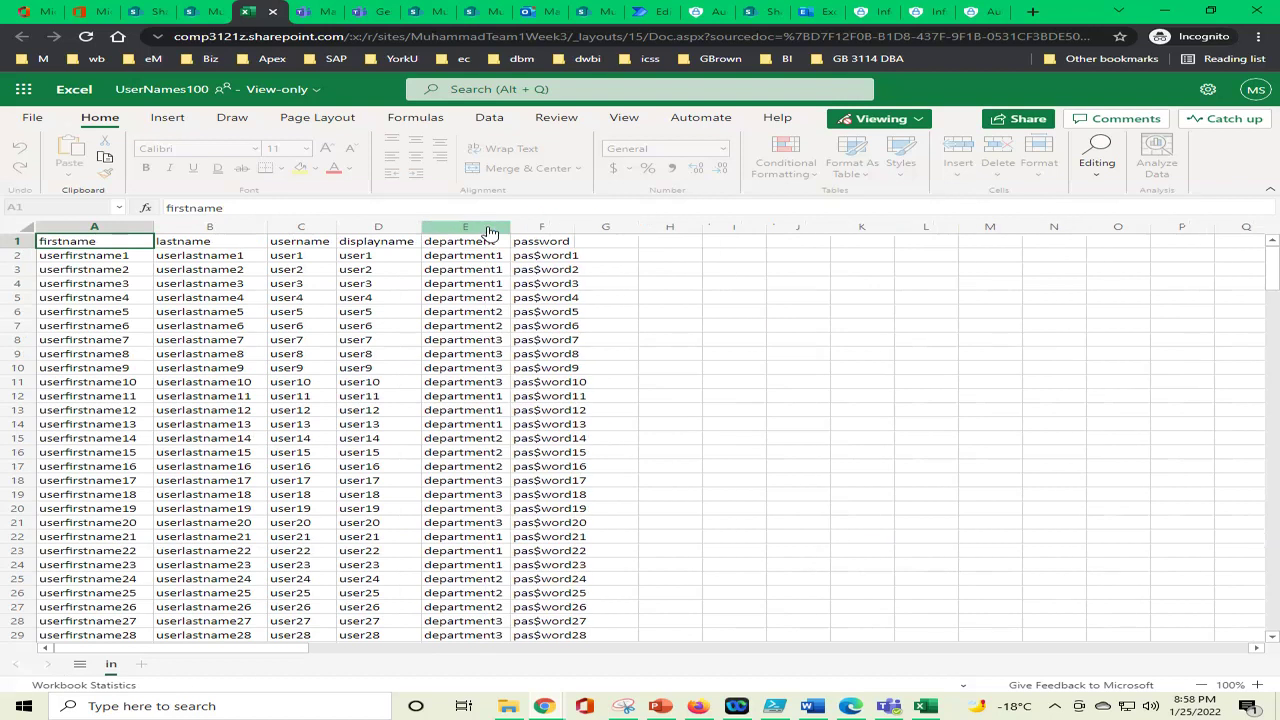
double_click(575, 230)
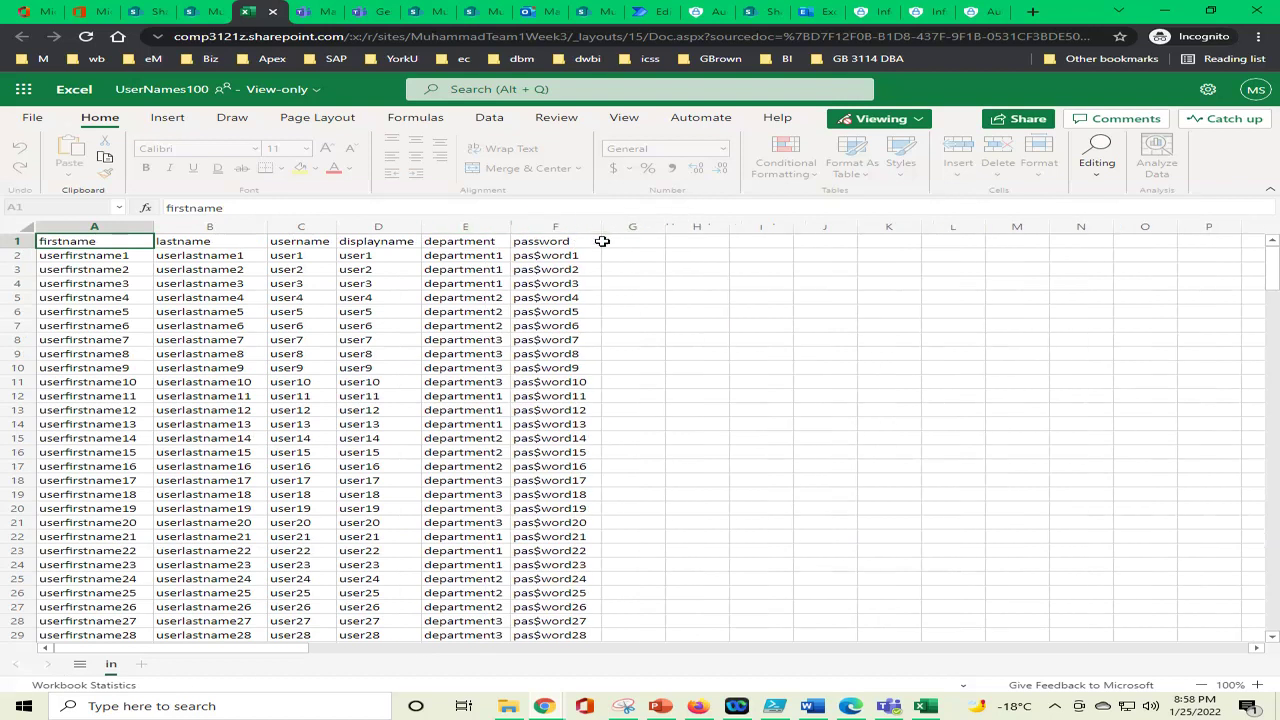
Examine the last user row of UserNames100, moving across its fields from password back to first name
key(ctrl+Tab)
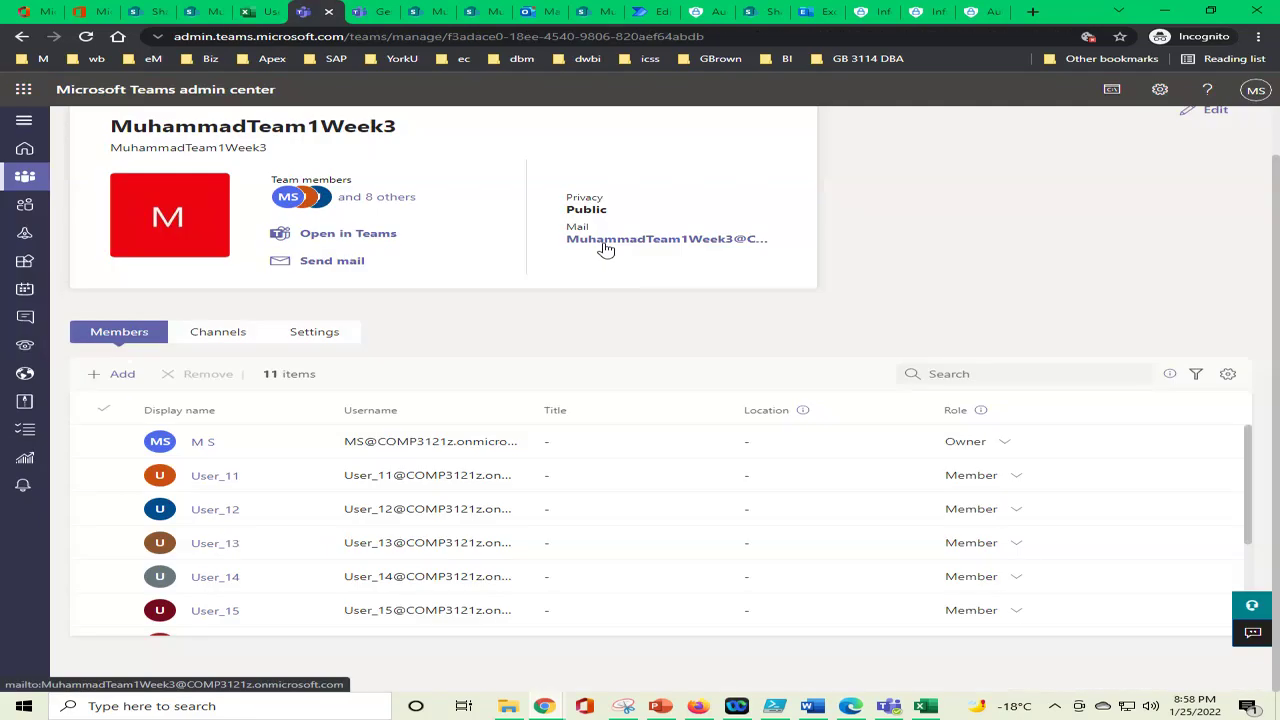
click(265, 7)
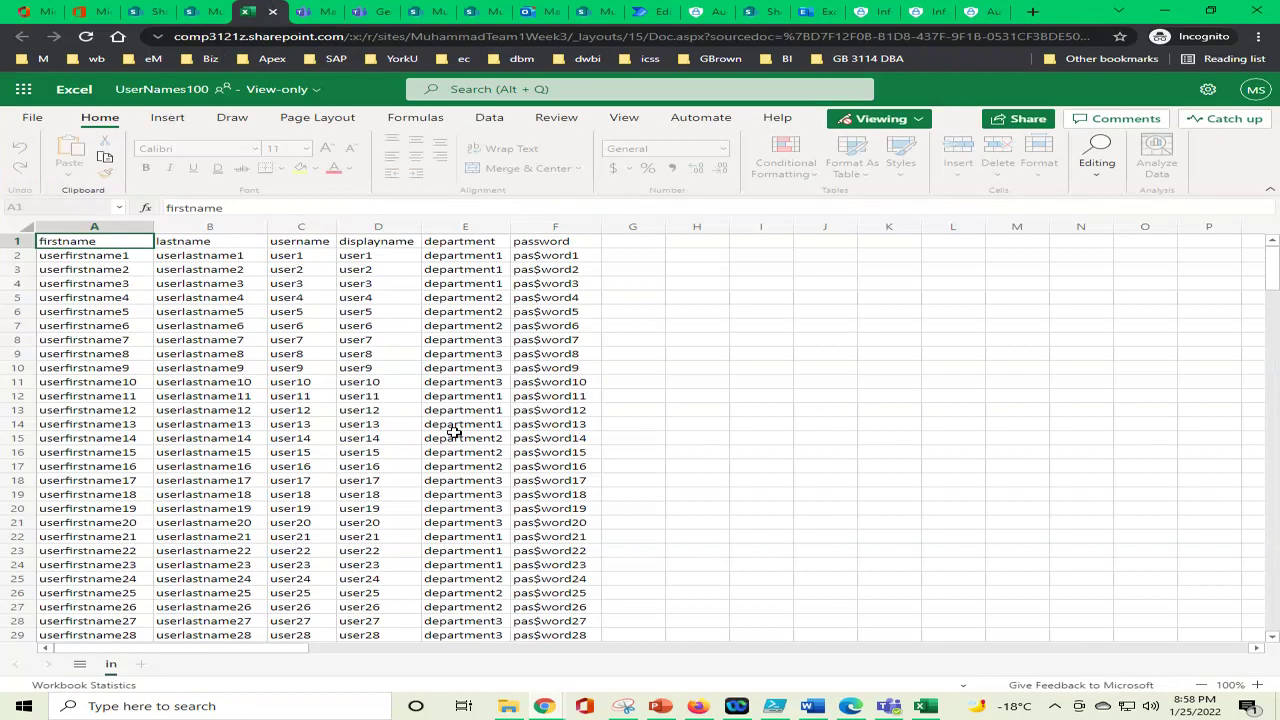
drag(556, 482, 563, 469)
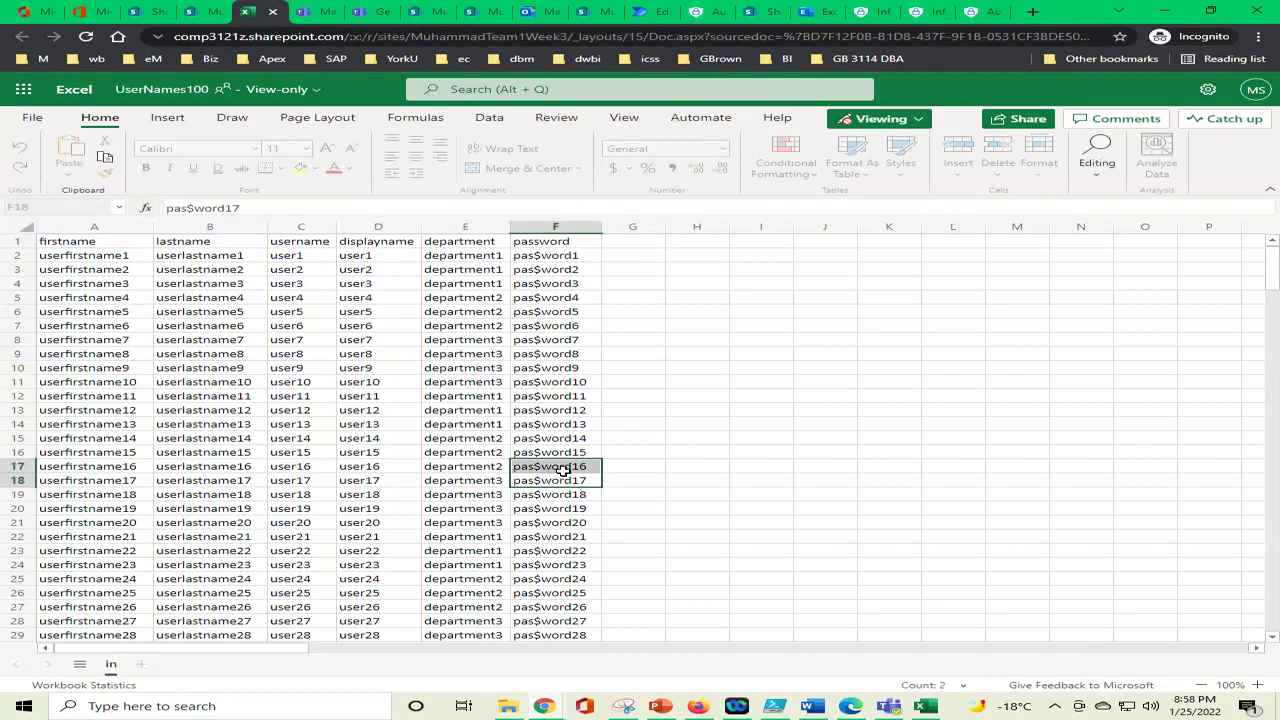
key(ctrl+Down)
key(Down)
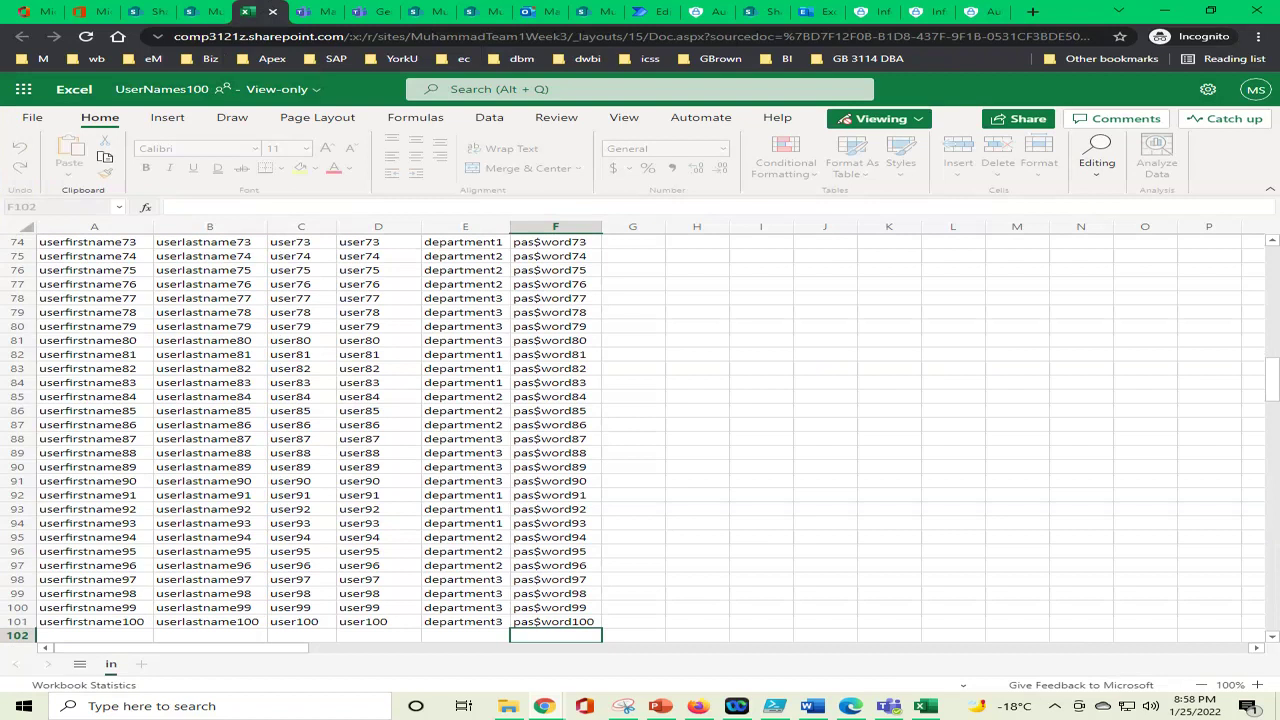
key(Up)
key(Left)
key(Left)
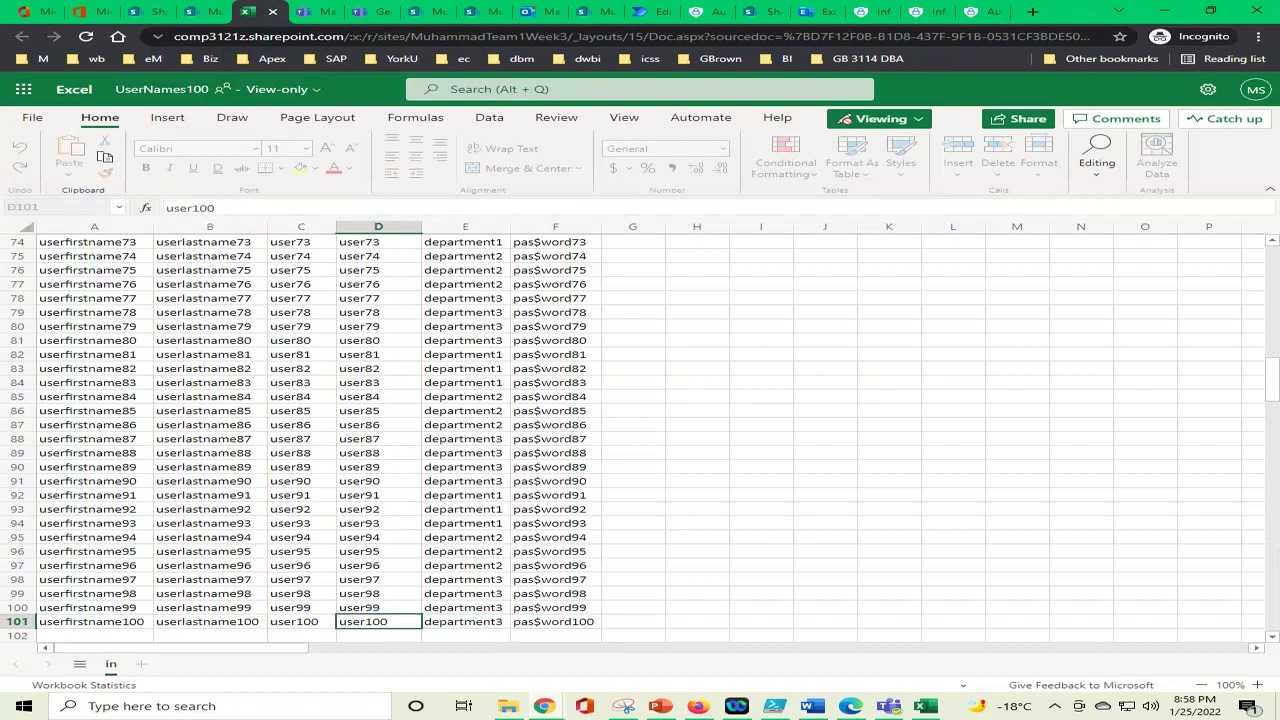
key(Left)
key(Left)
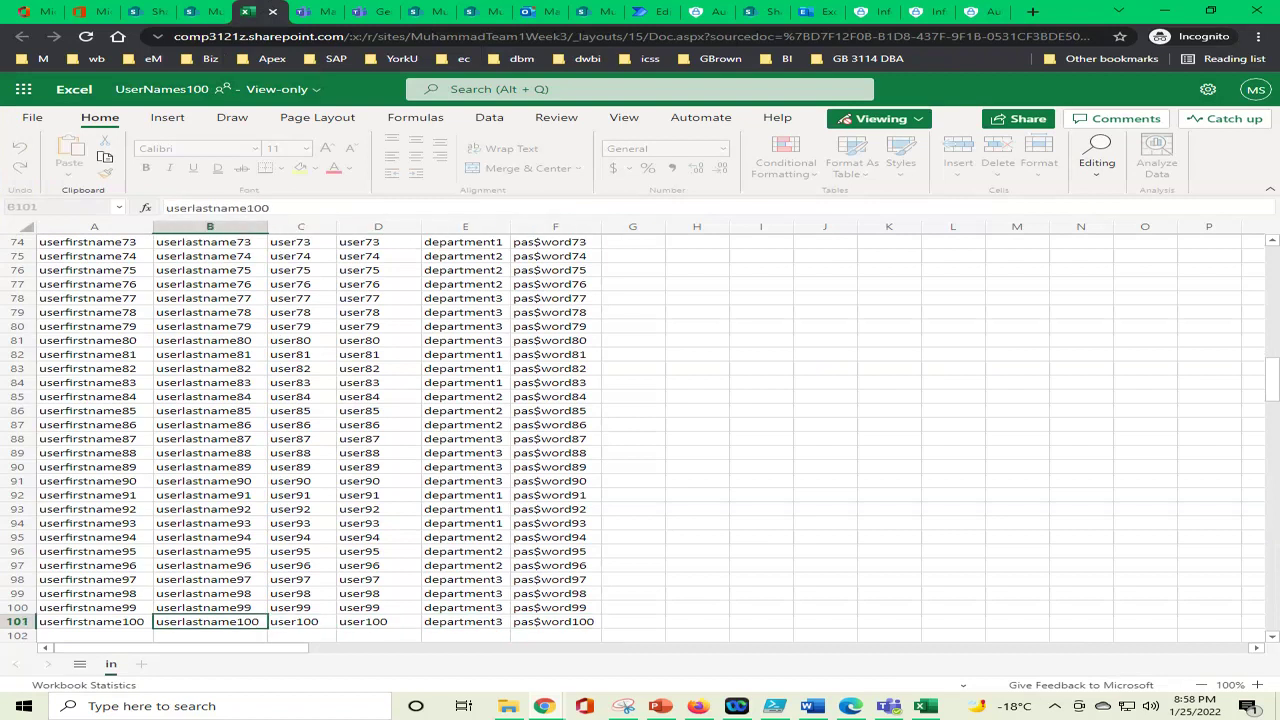
key(Left)
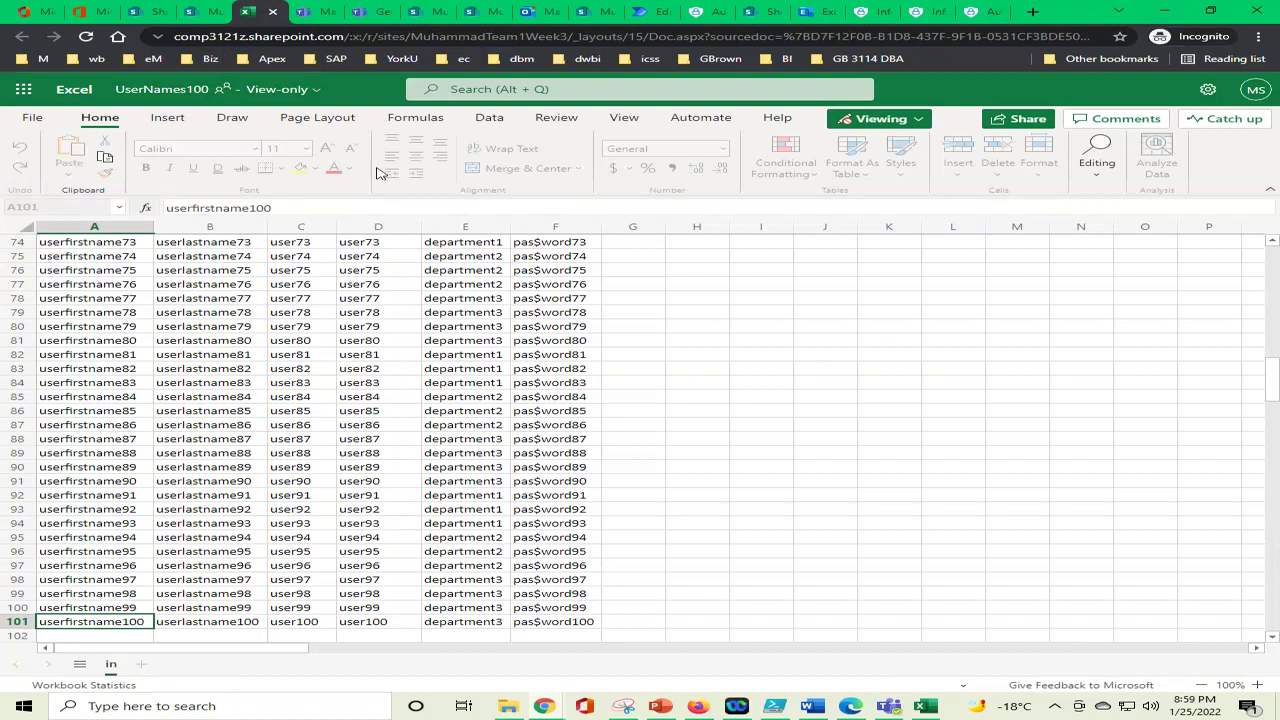
Return to the SharePoint document library and open UserNames03.xlsx in the browser
click(210, 9)
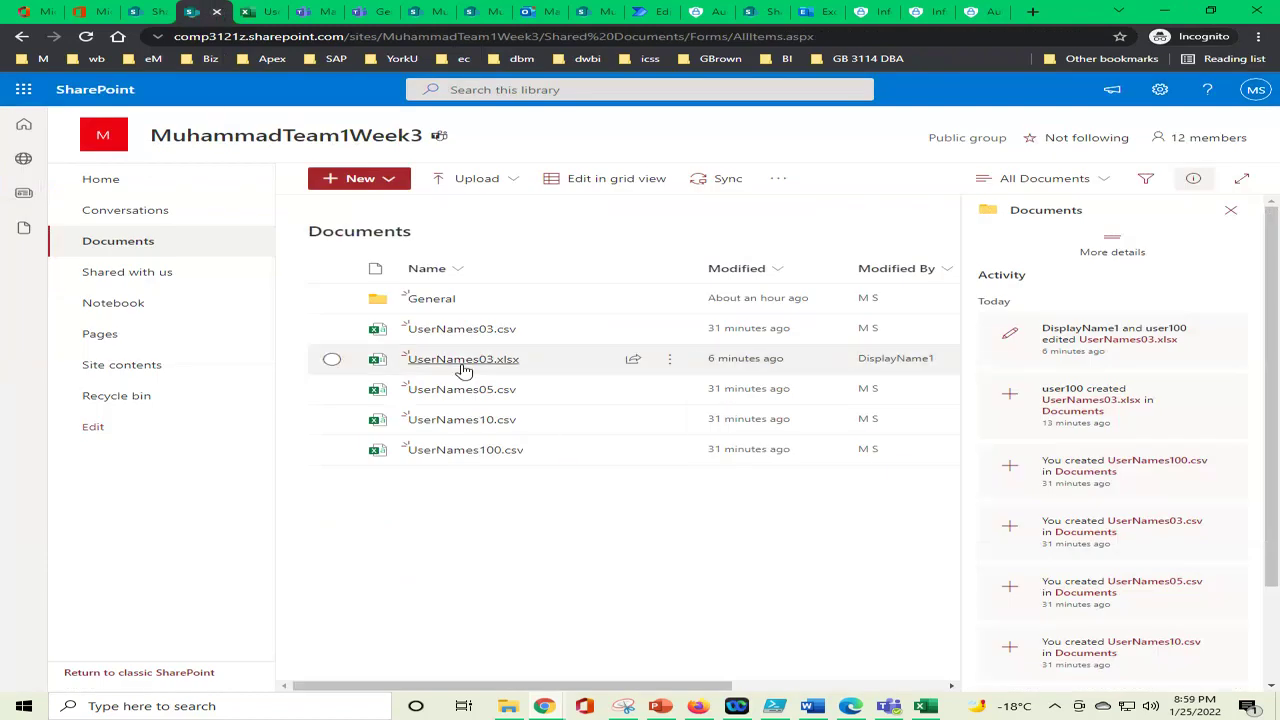
mouse_move(464, 370)
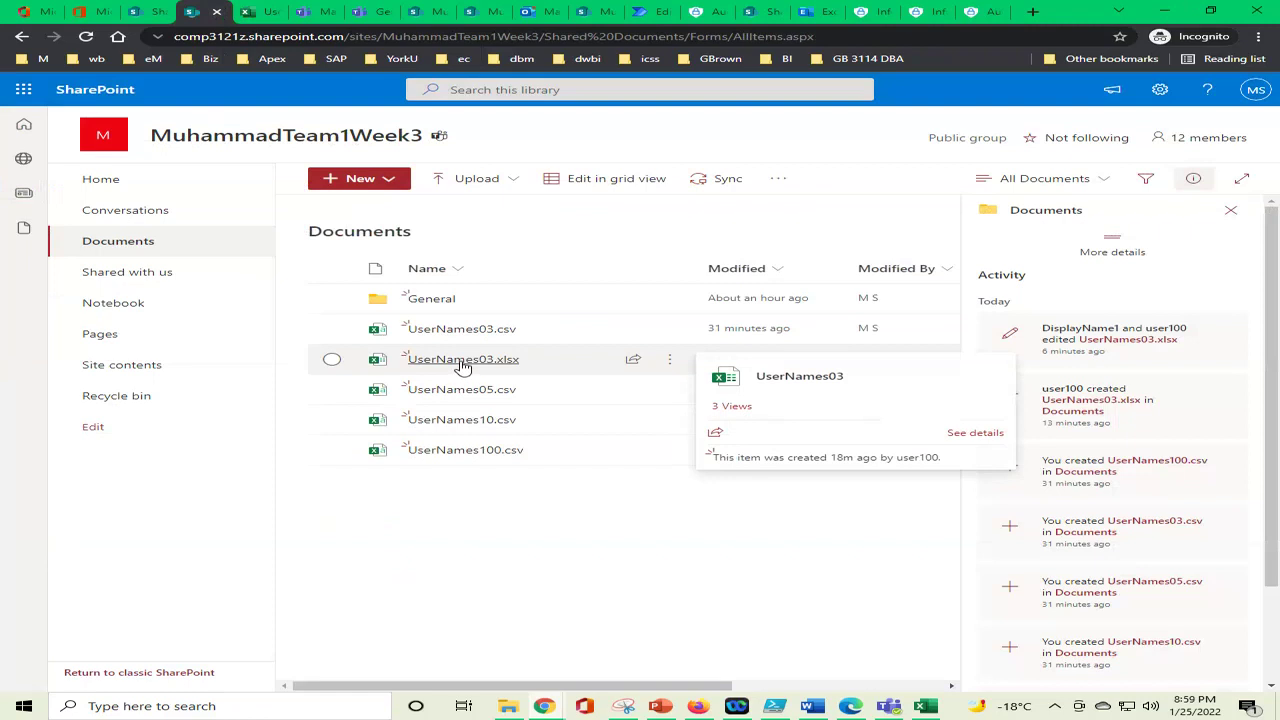
click(463, 360)
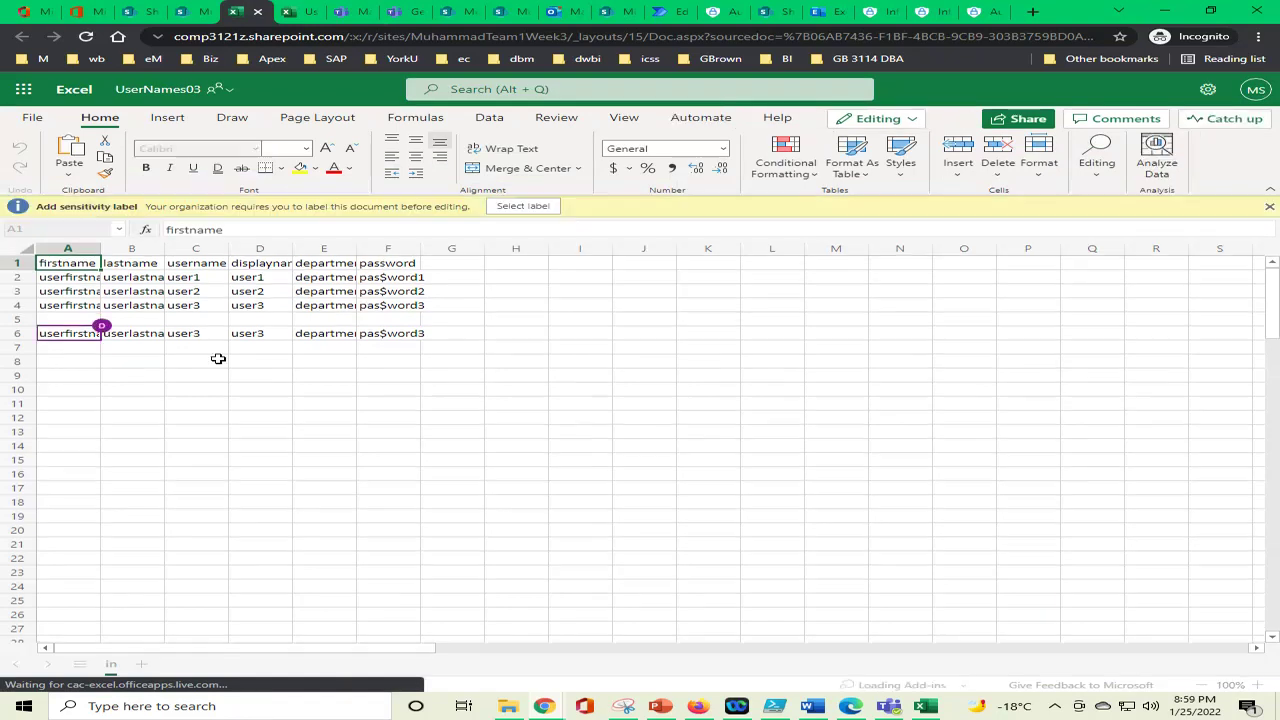
Inspect row 6 and the empty cells below it in UserNames03, and check the workbook's entry in the SharePoint document library
click(102, 355)
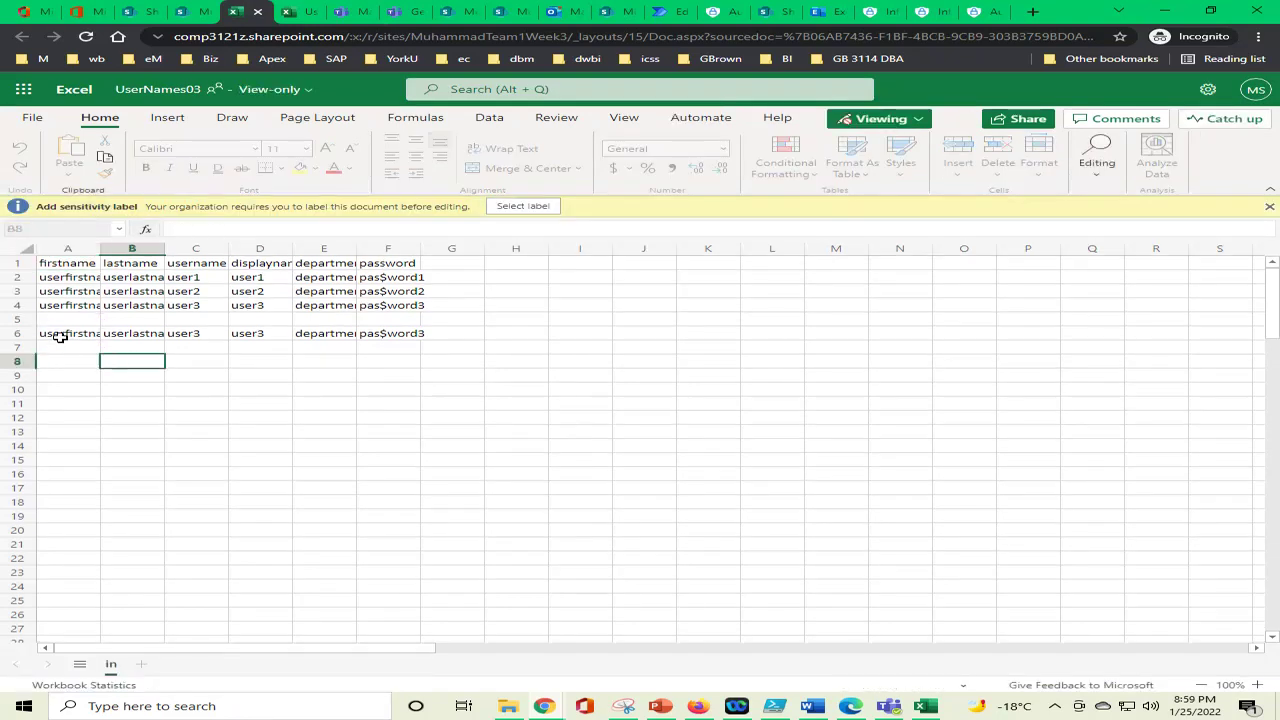
click(70, 338)
click(81, 361)
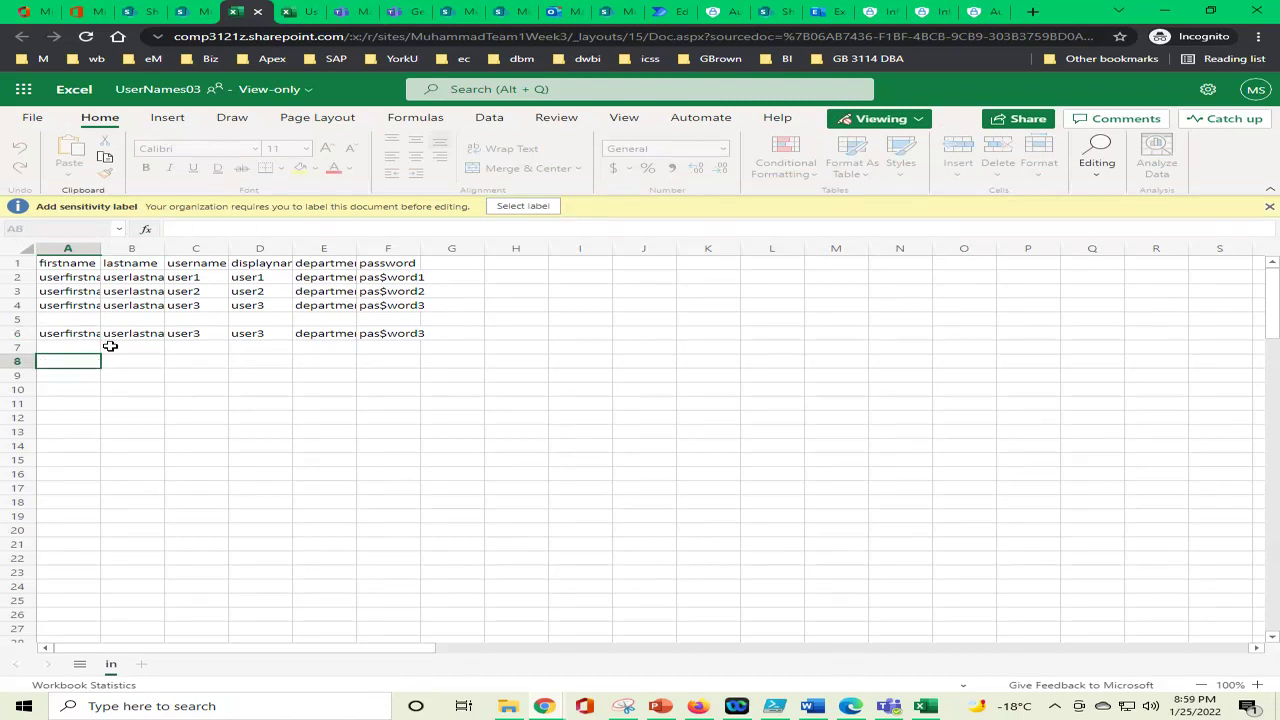
click(199, 8)
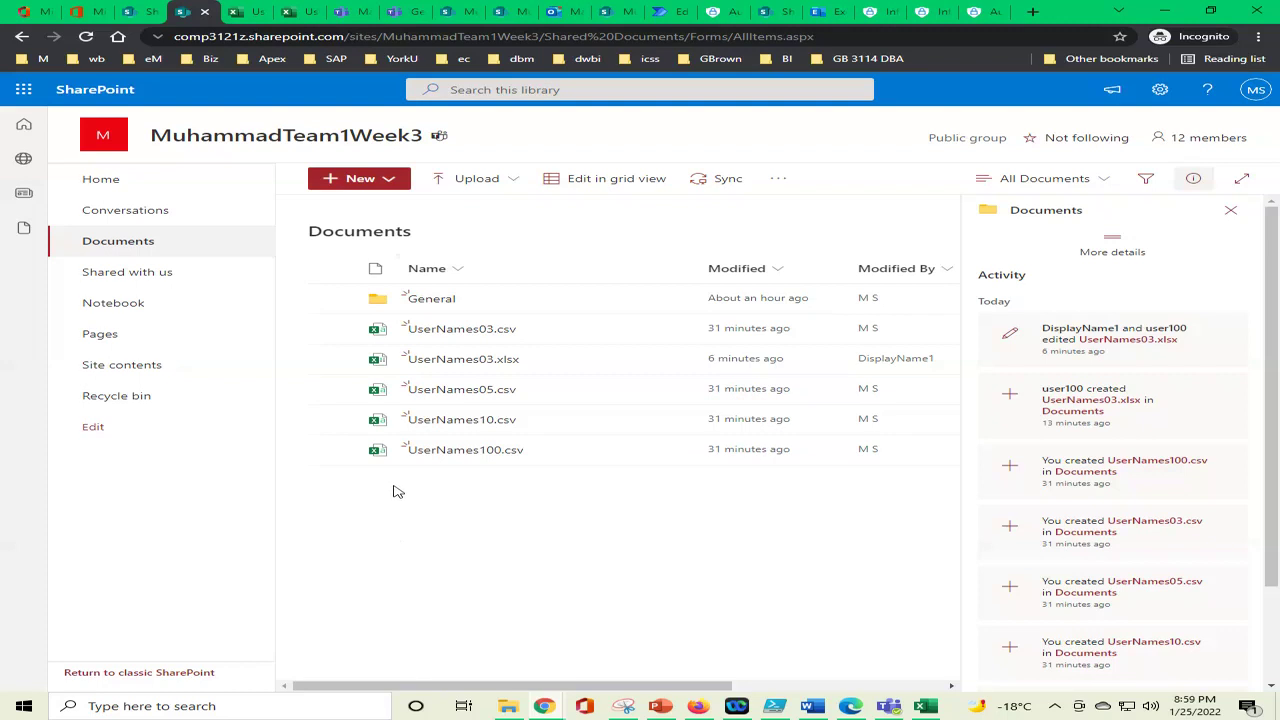
click(248, 10)
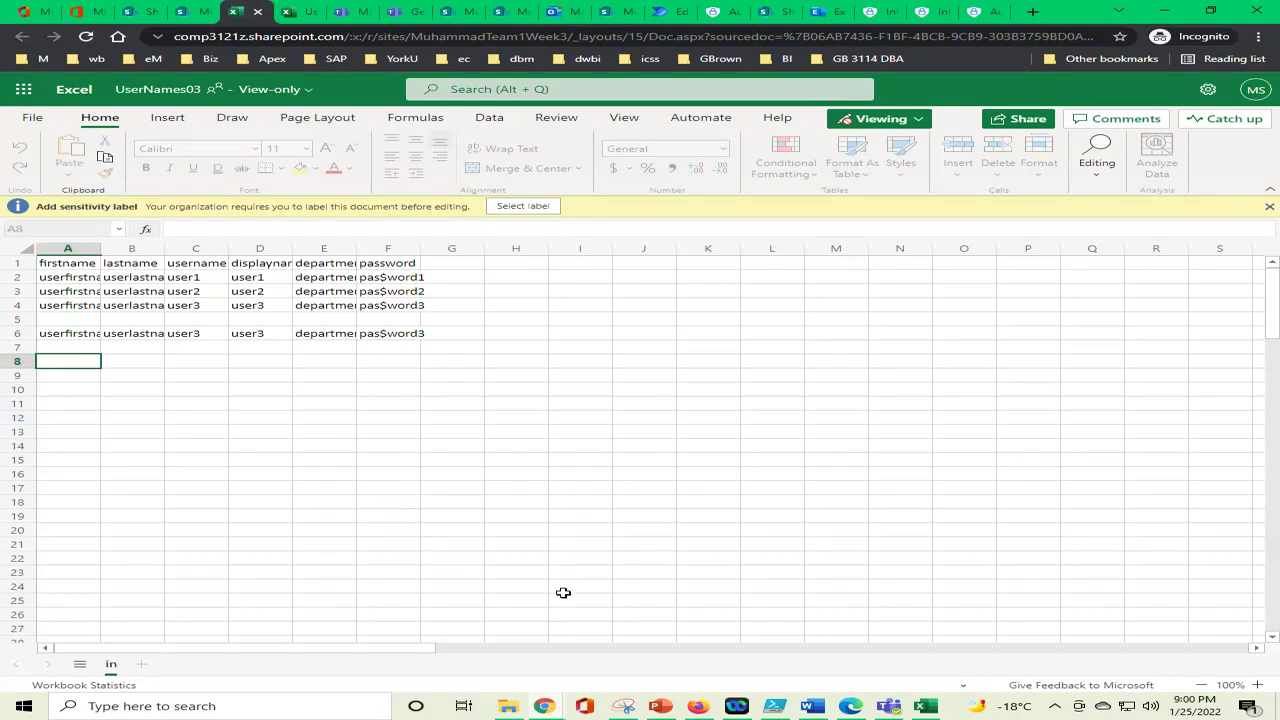
Review the highlighted UserNames03 capture in Snipping Tool, and close the workbook in both the browser and desktop Excel
click(624, 706)
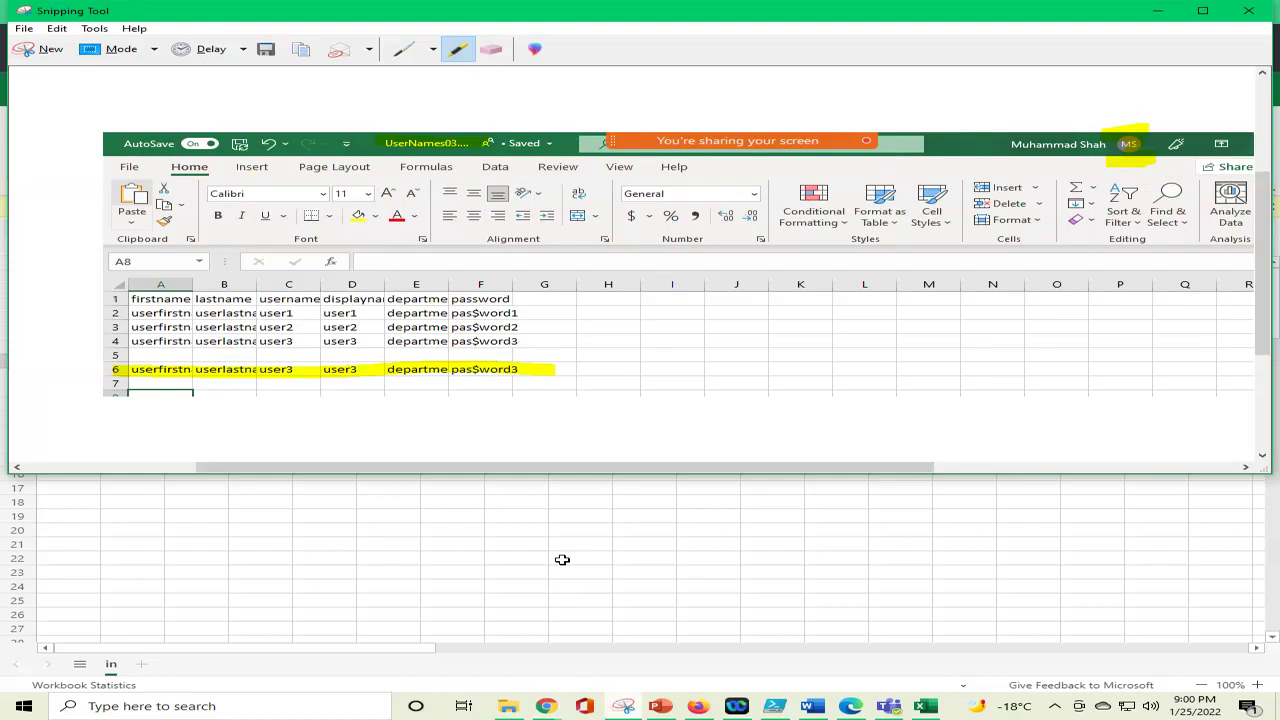
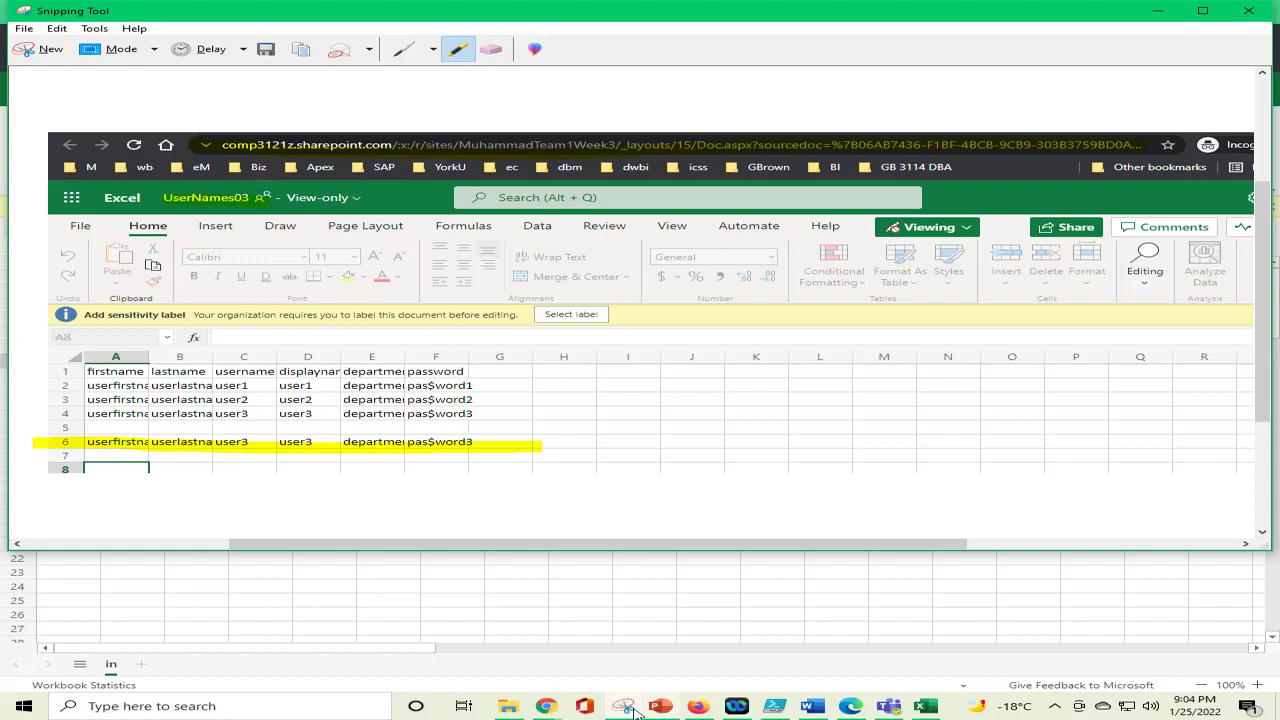
click(632, 711)
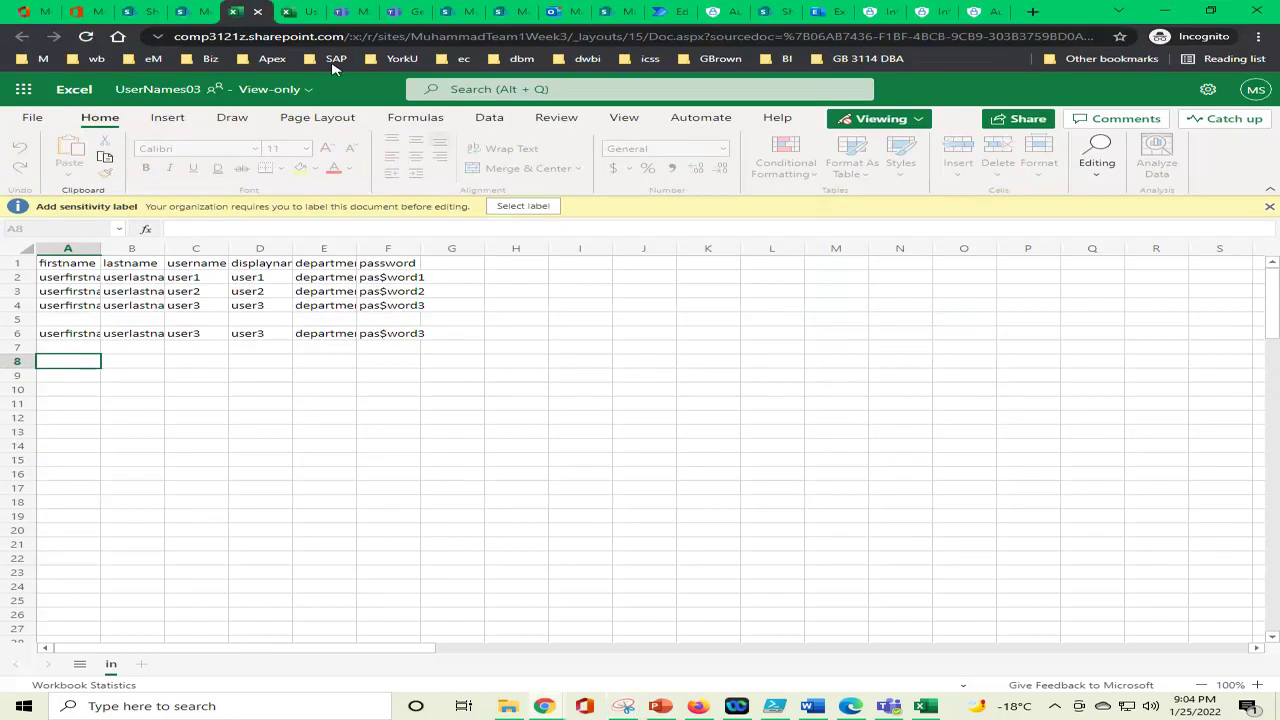
click(258, 13)
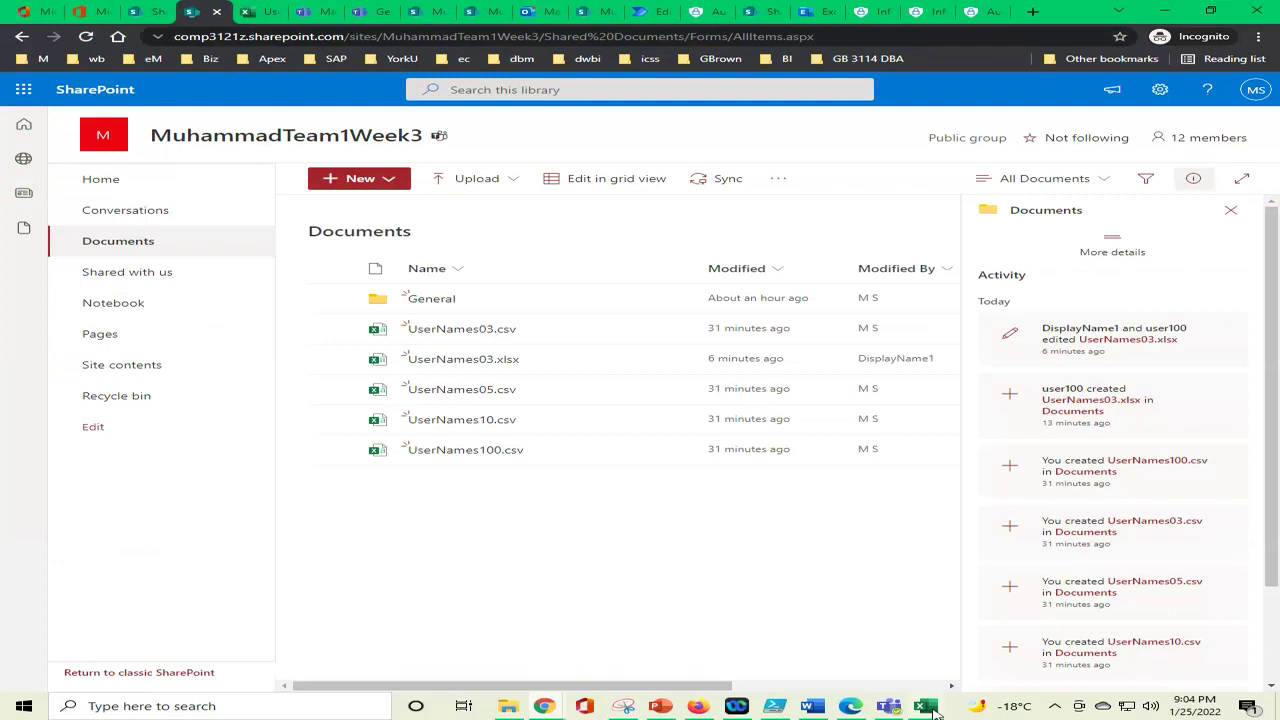
click(926, 706)
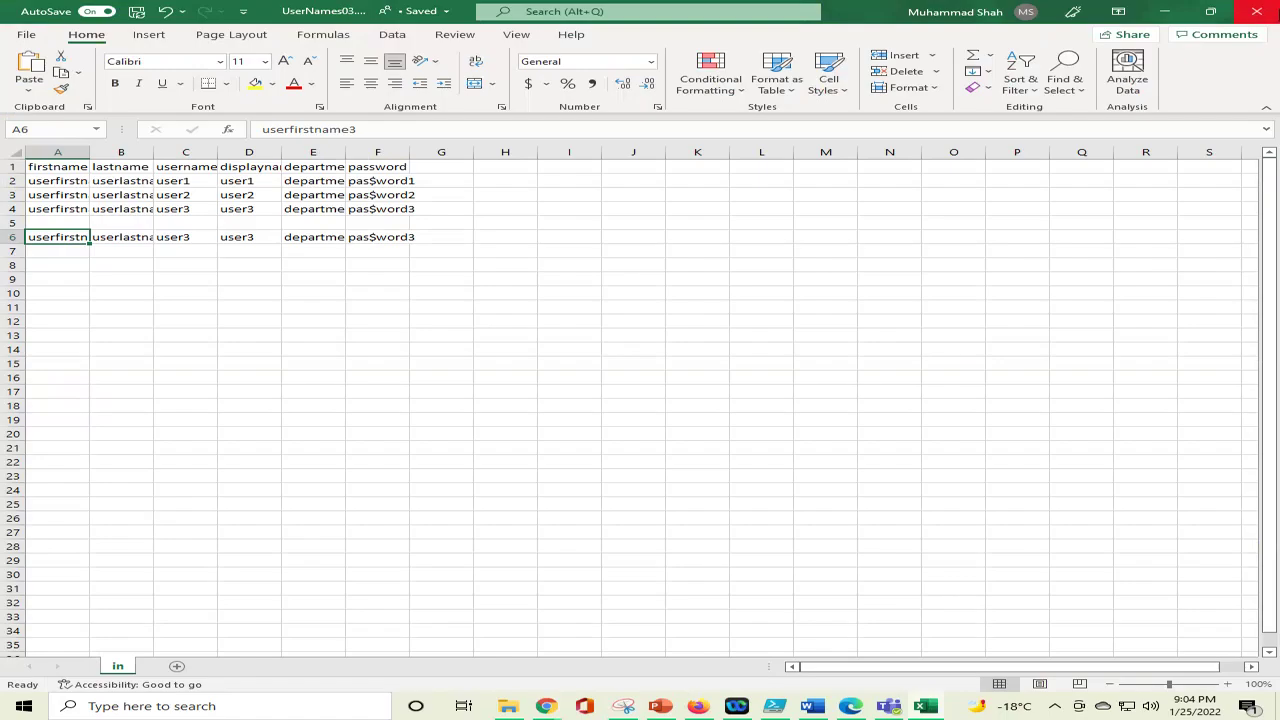
click(1258, 12)
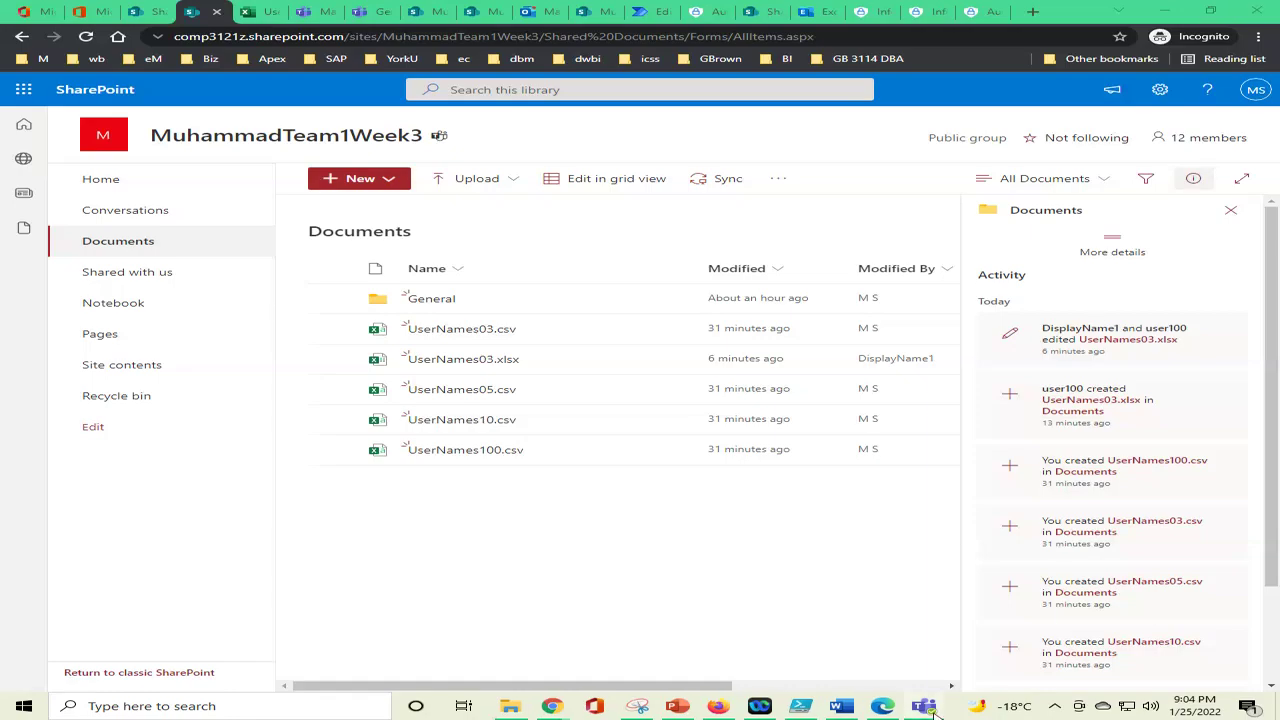
mouse_move(933, 712)
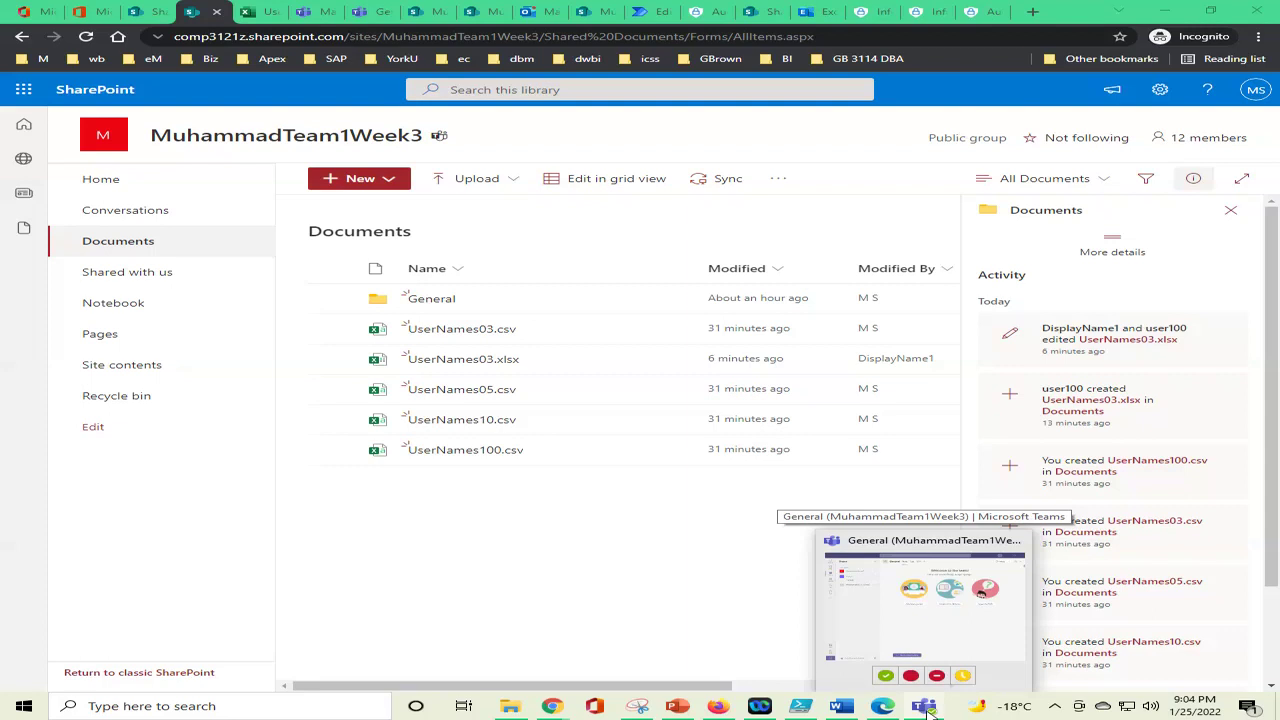
mouse_move(876, 709)
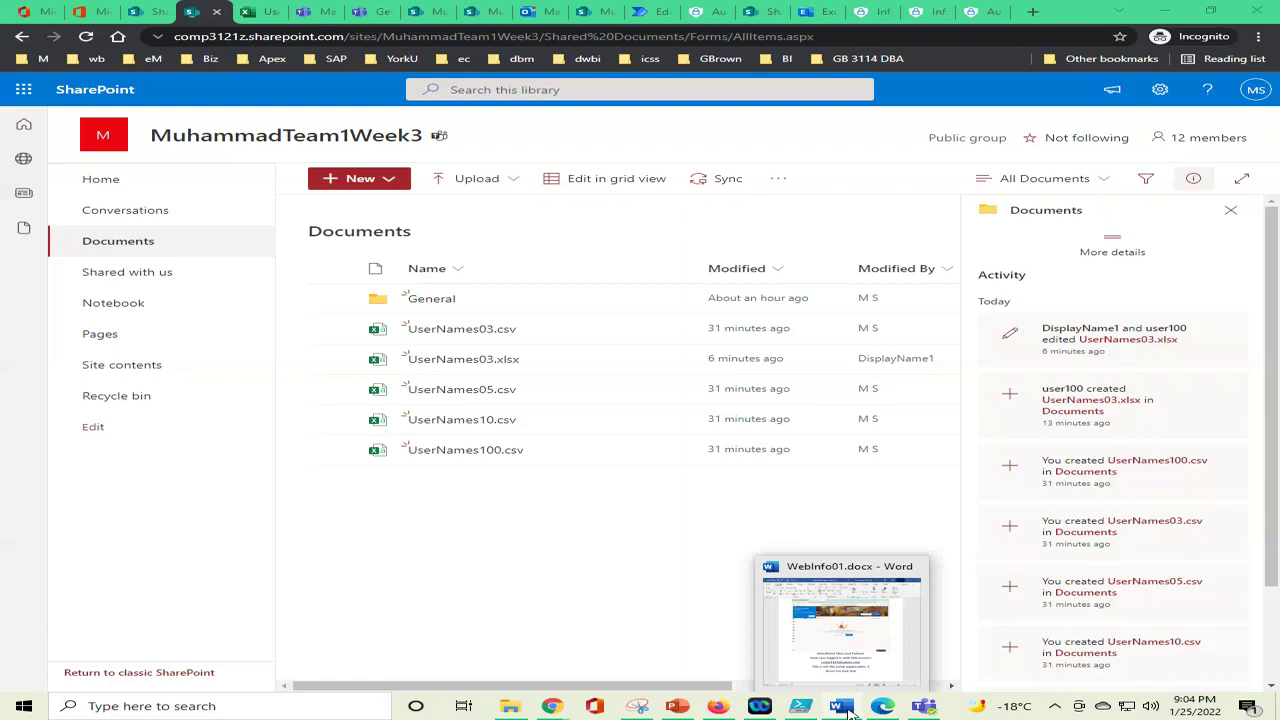
mouse_move(810, 709)
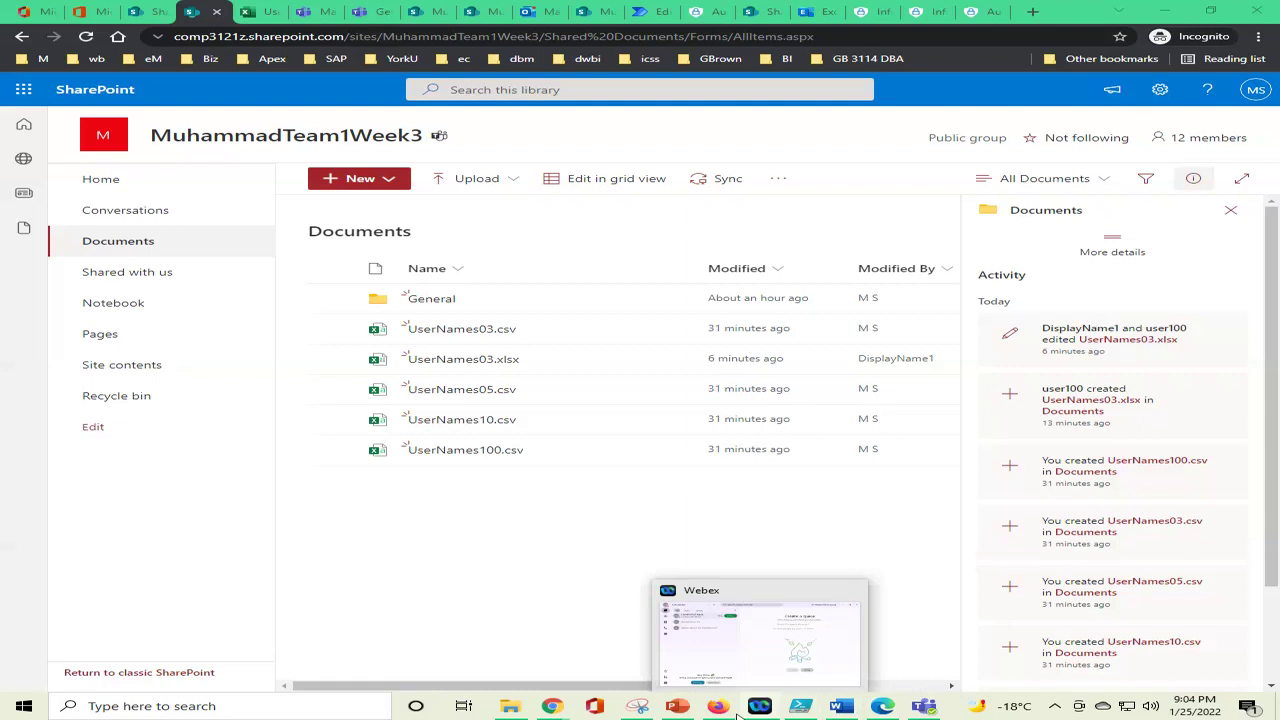
mouse_move(729, 716)
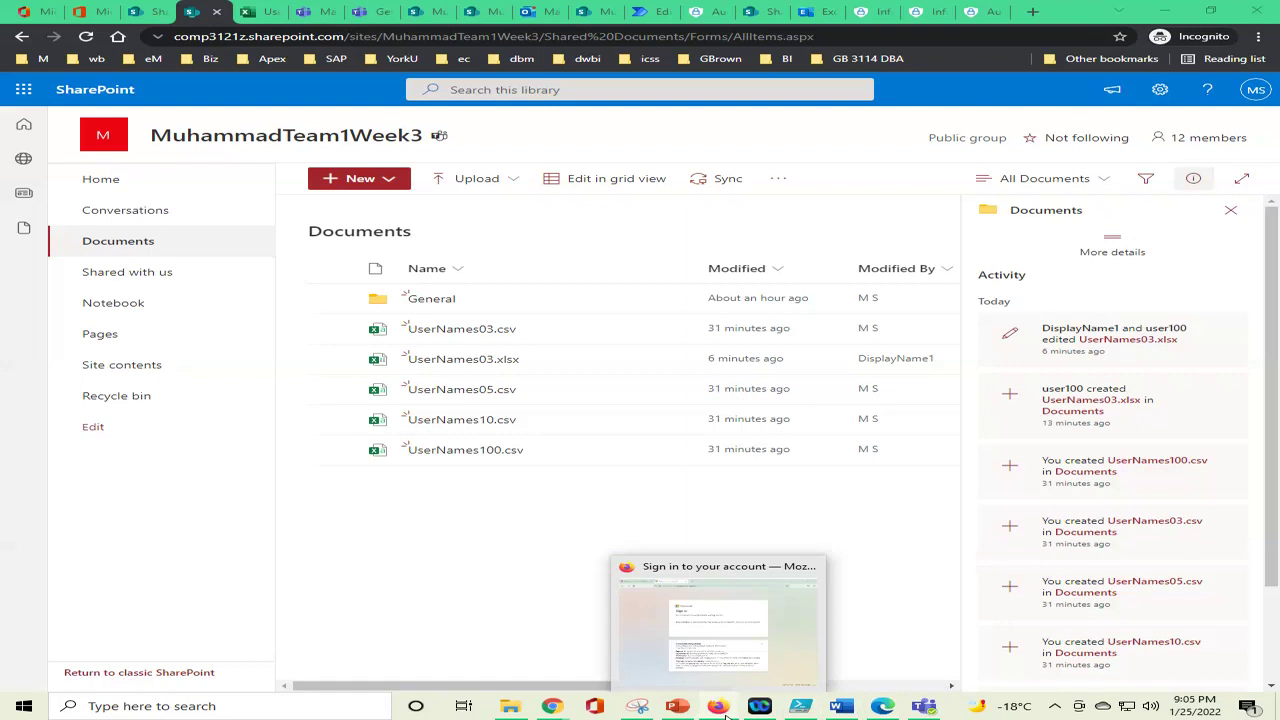
click(729, 713)
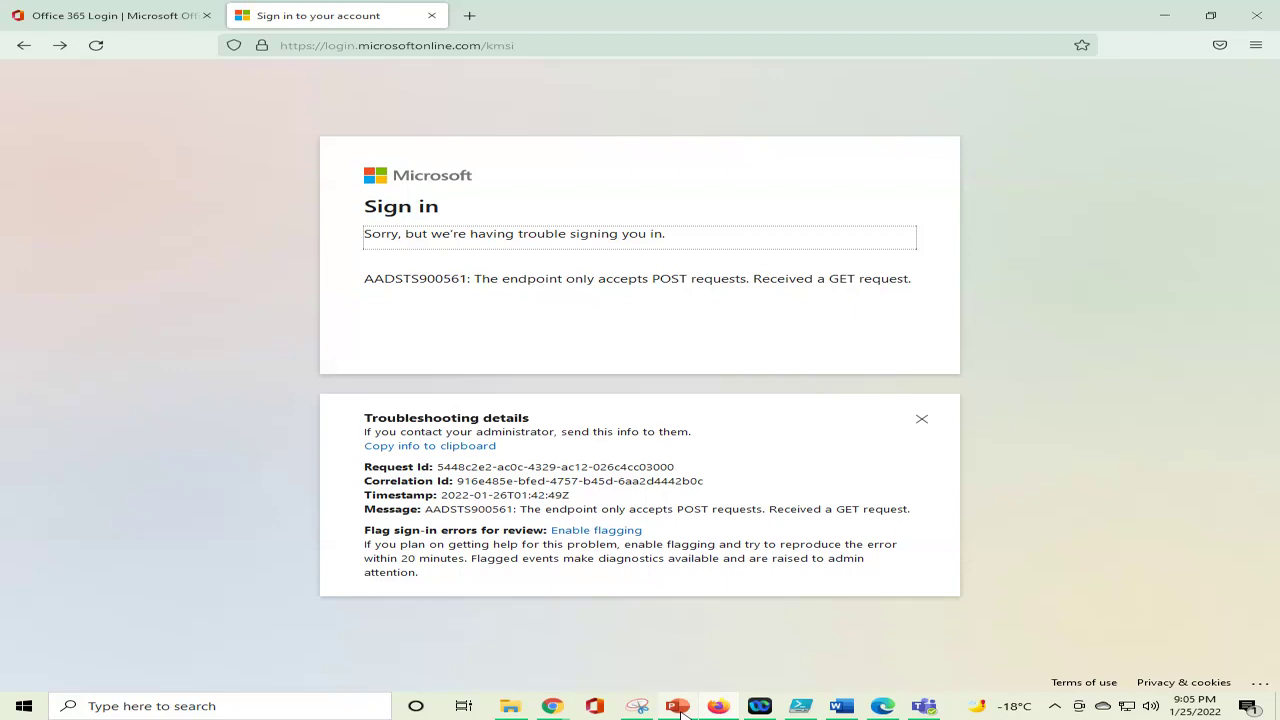
mouse_move(641, 712)
mouse_move(557, 712)
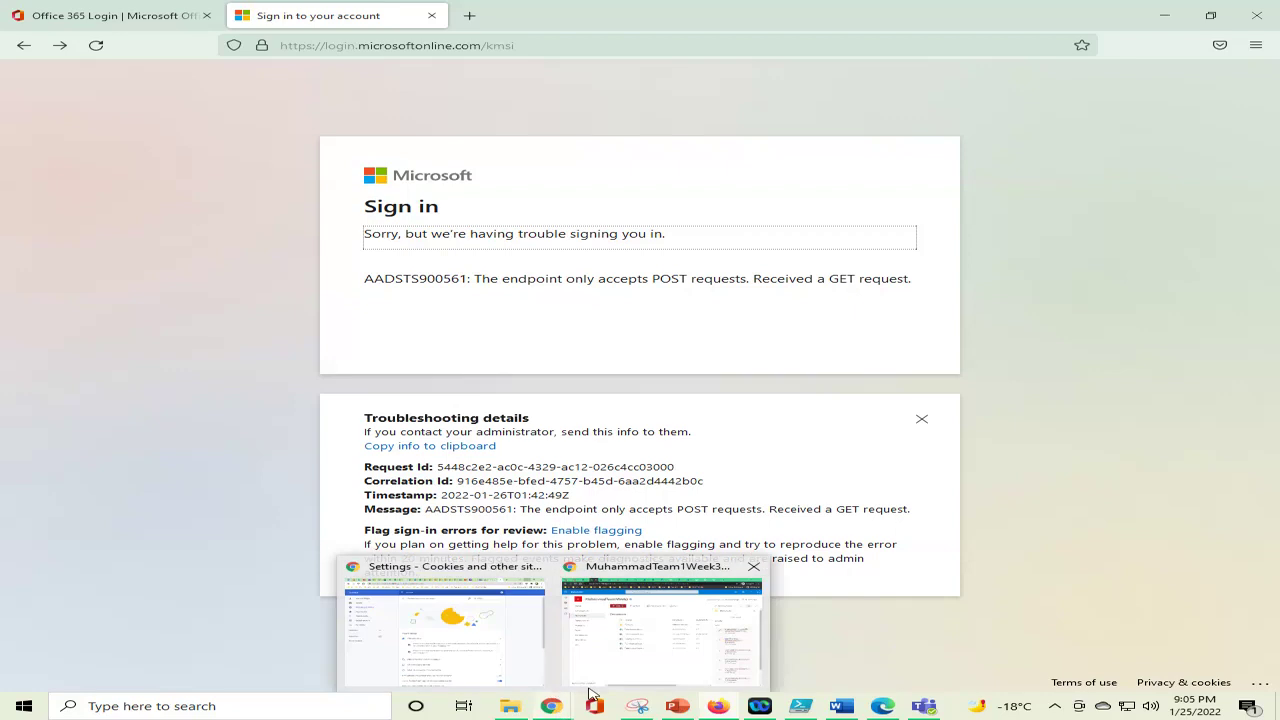
click(617, 569)
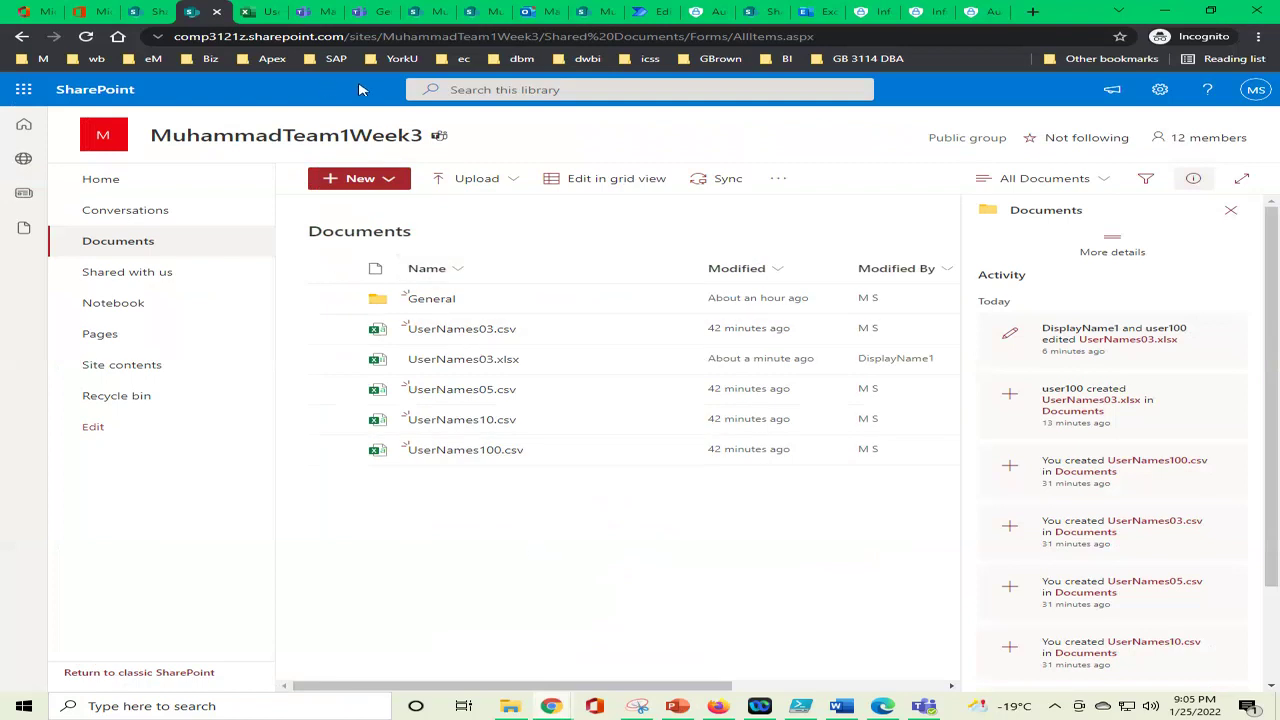
Switch to the SharePoint admin center and open the details of the selected Teams-connected Week3 site under active sites
click(147, 8)
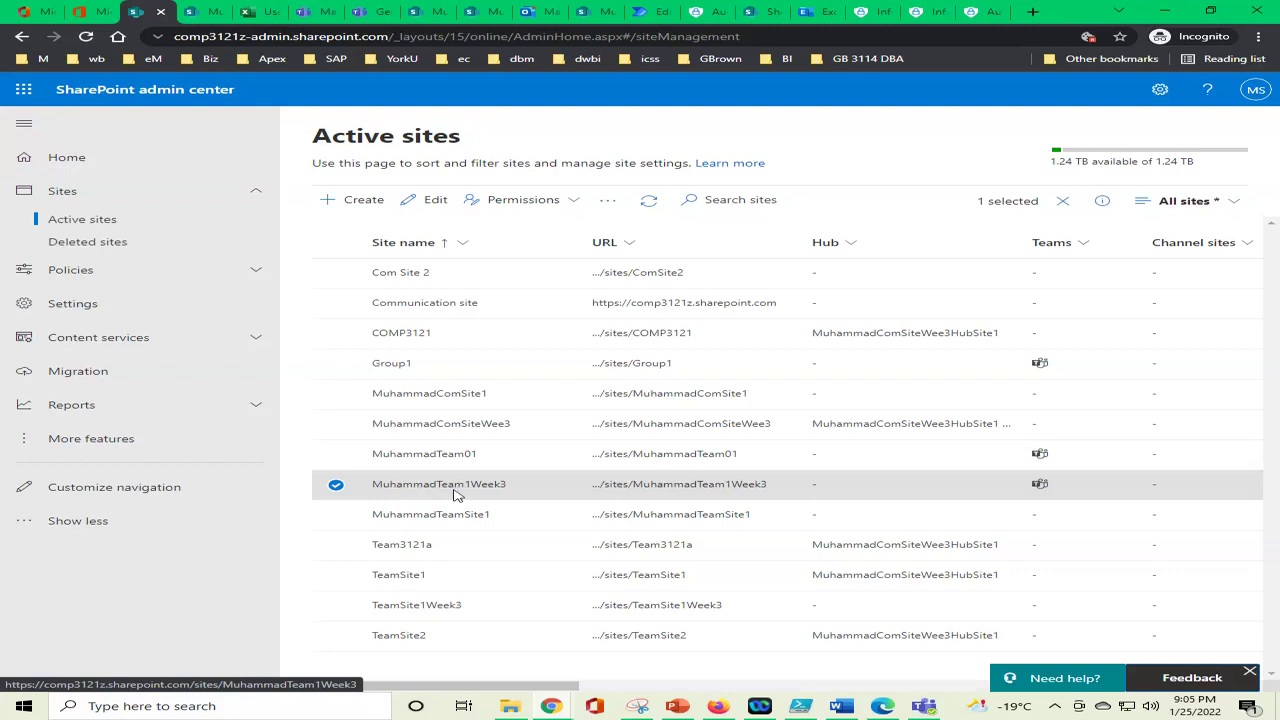
click(612, 203)
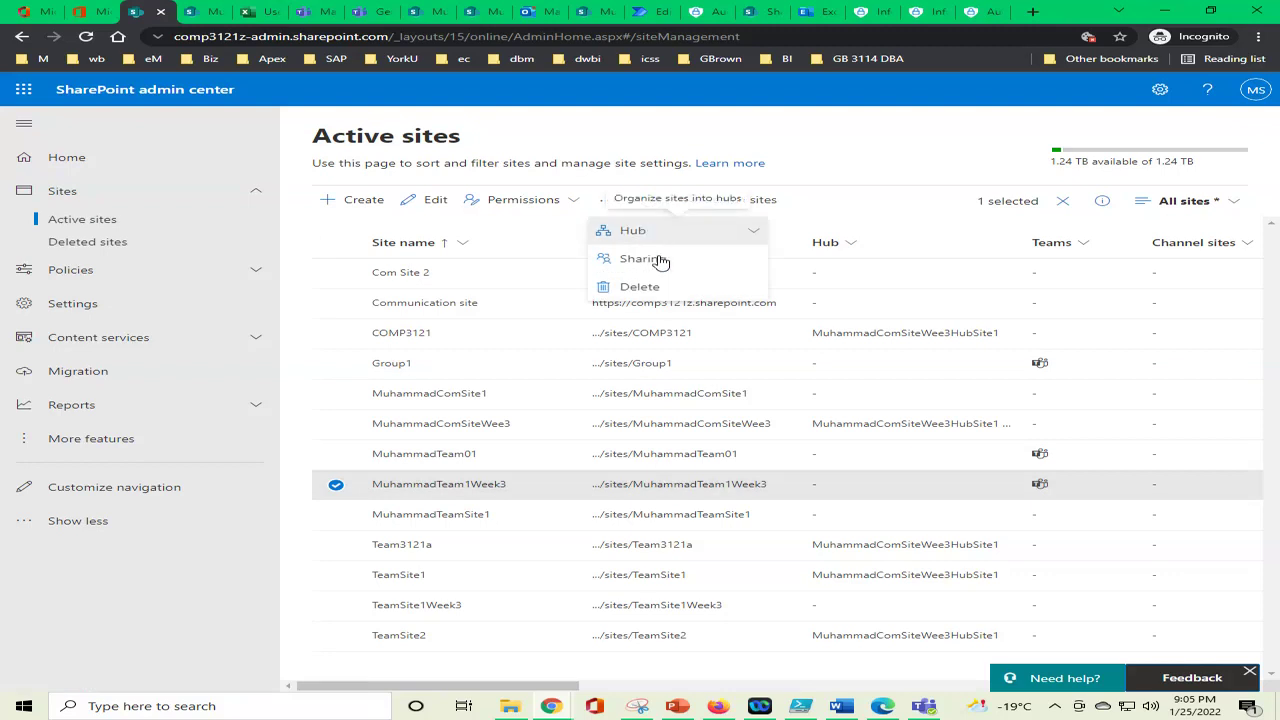
right_click(474, 486)
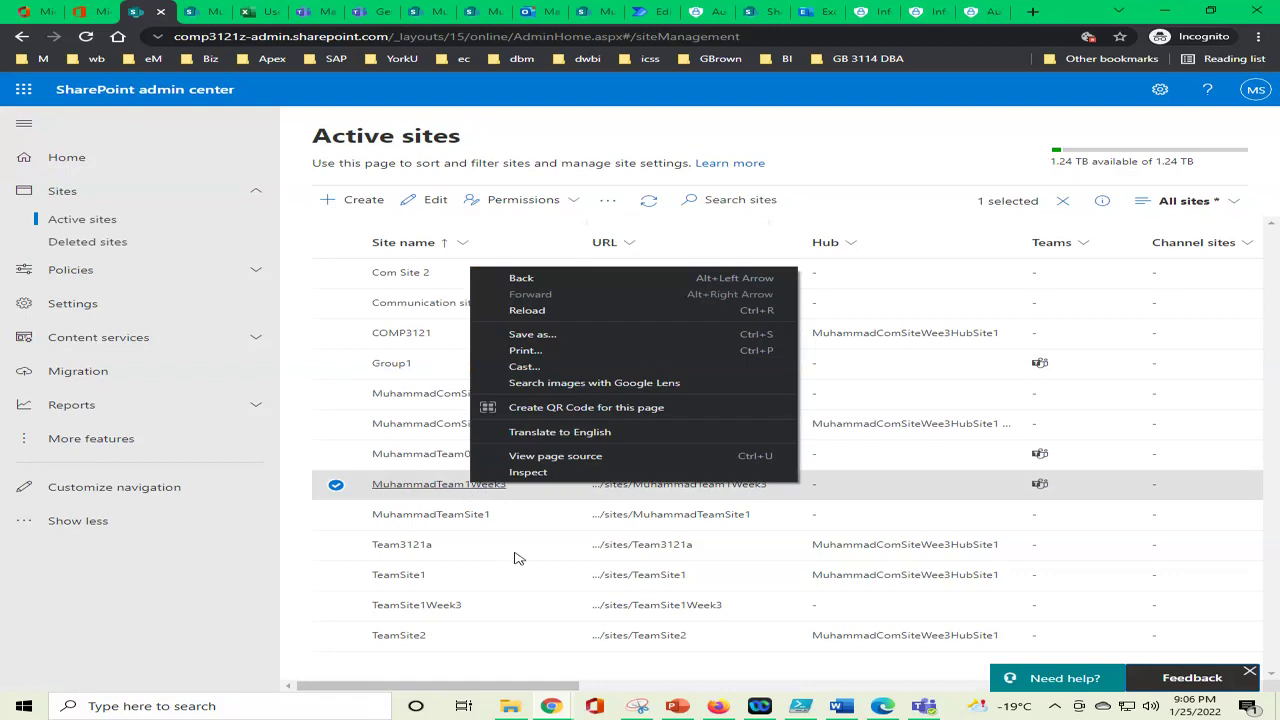
click(296, 496)
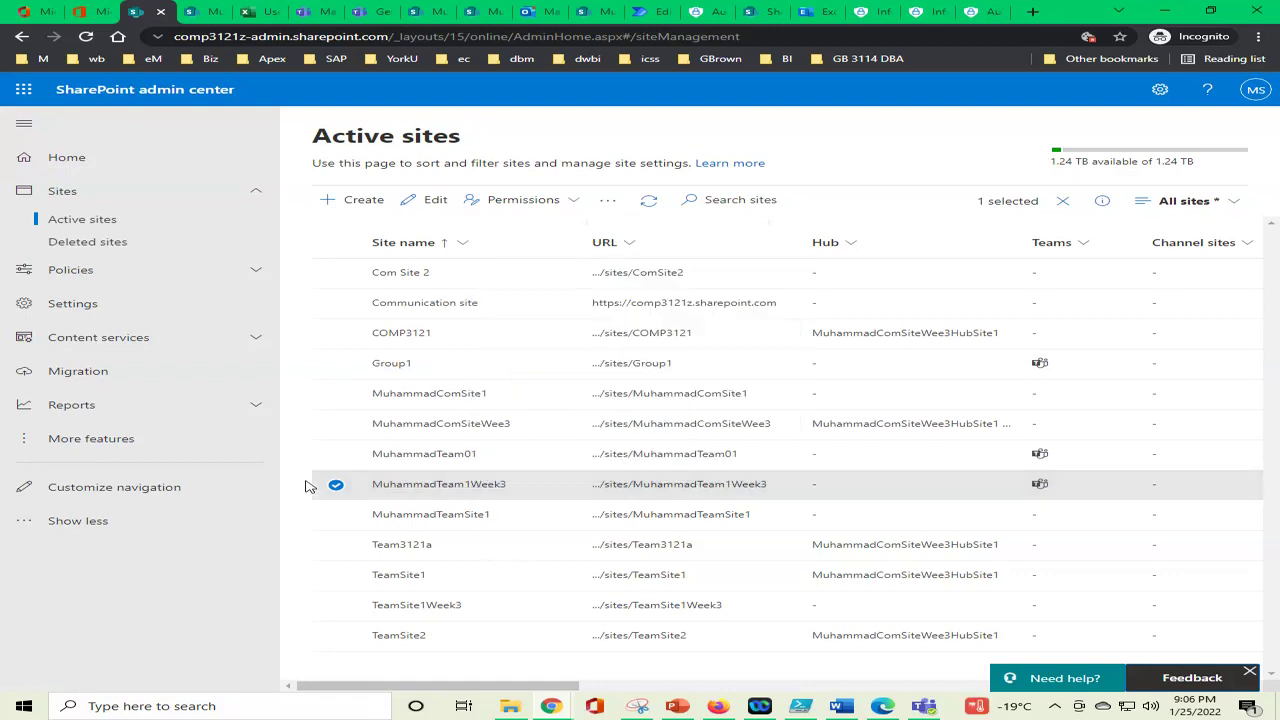
click(492, 485)
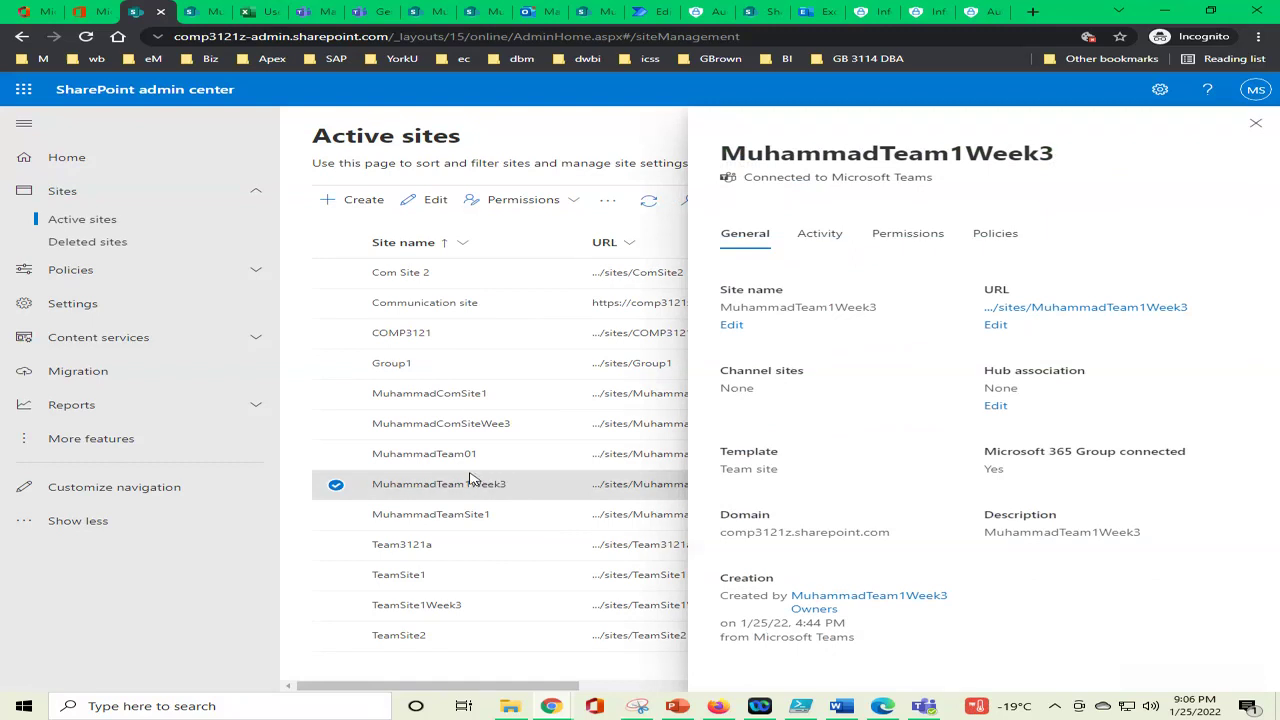
Examine the team site's policies, activity and permissions, ending on the external sharing and sensitivity policies
click(1003, 241)
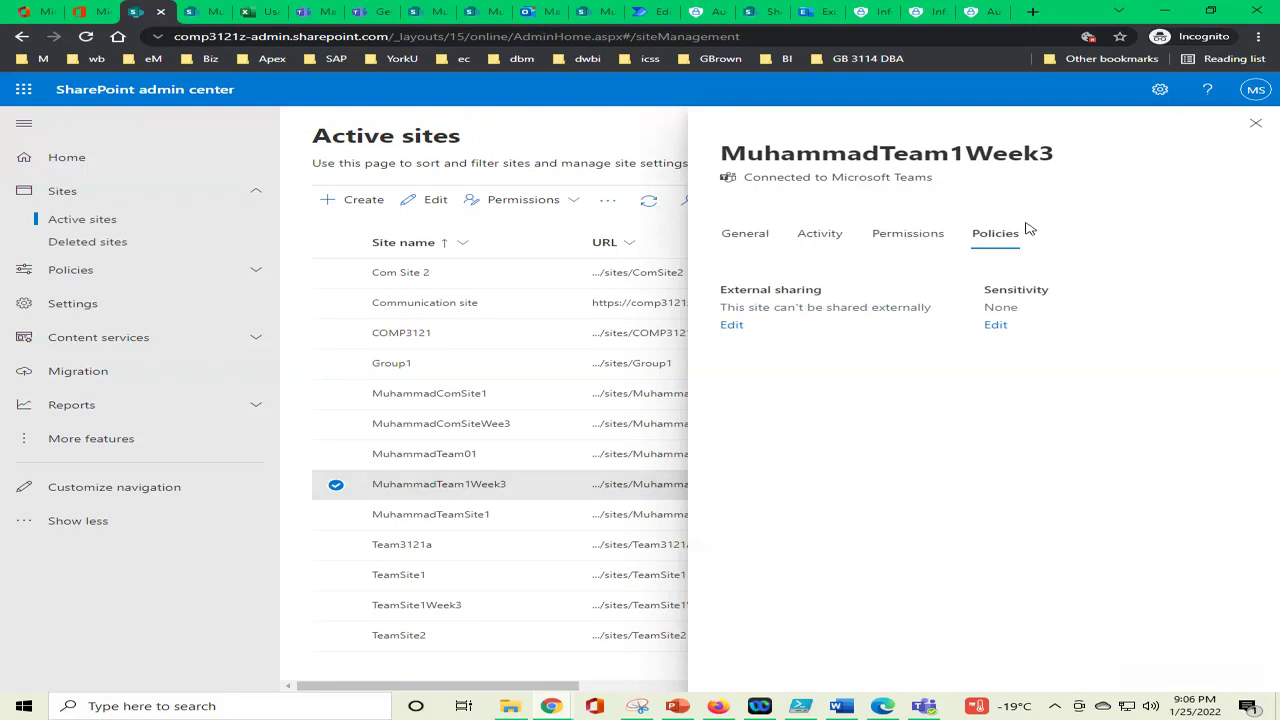
click(822, 240)
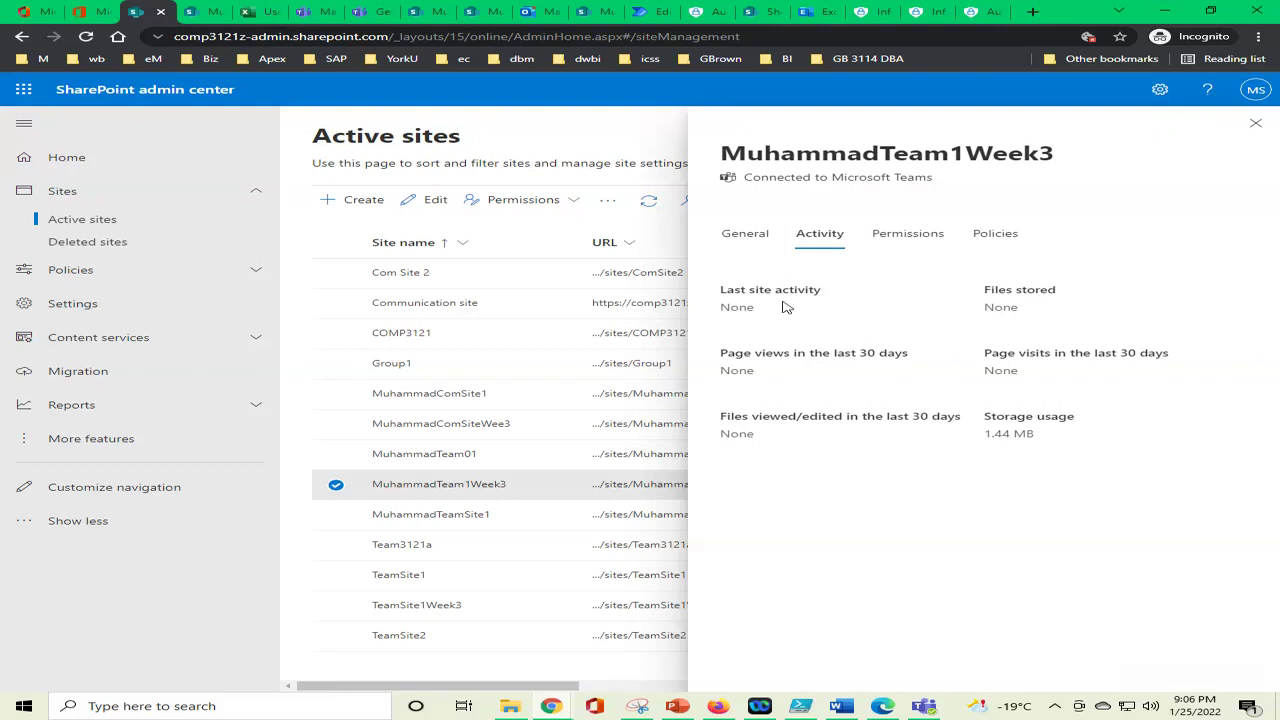
click(897, 240)
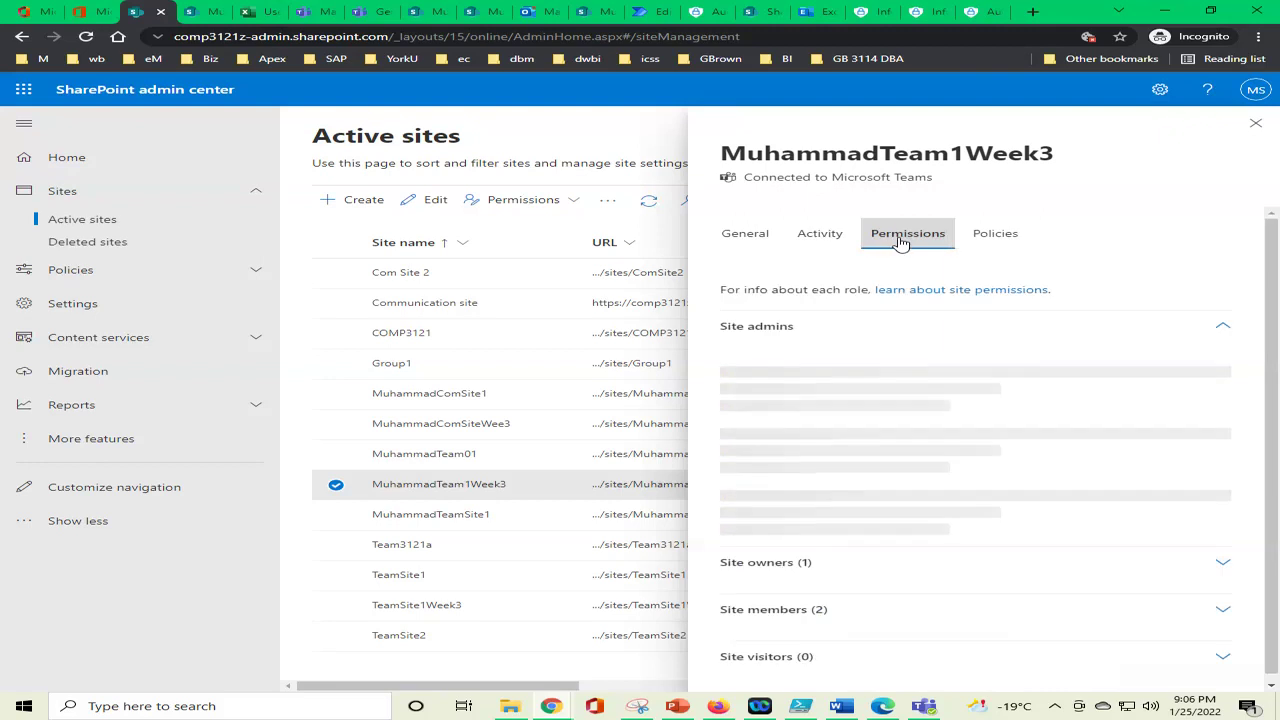
click(1003, 242)
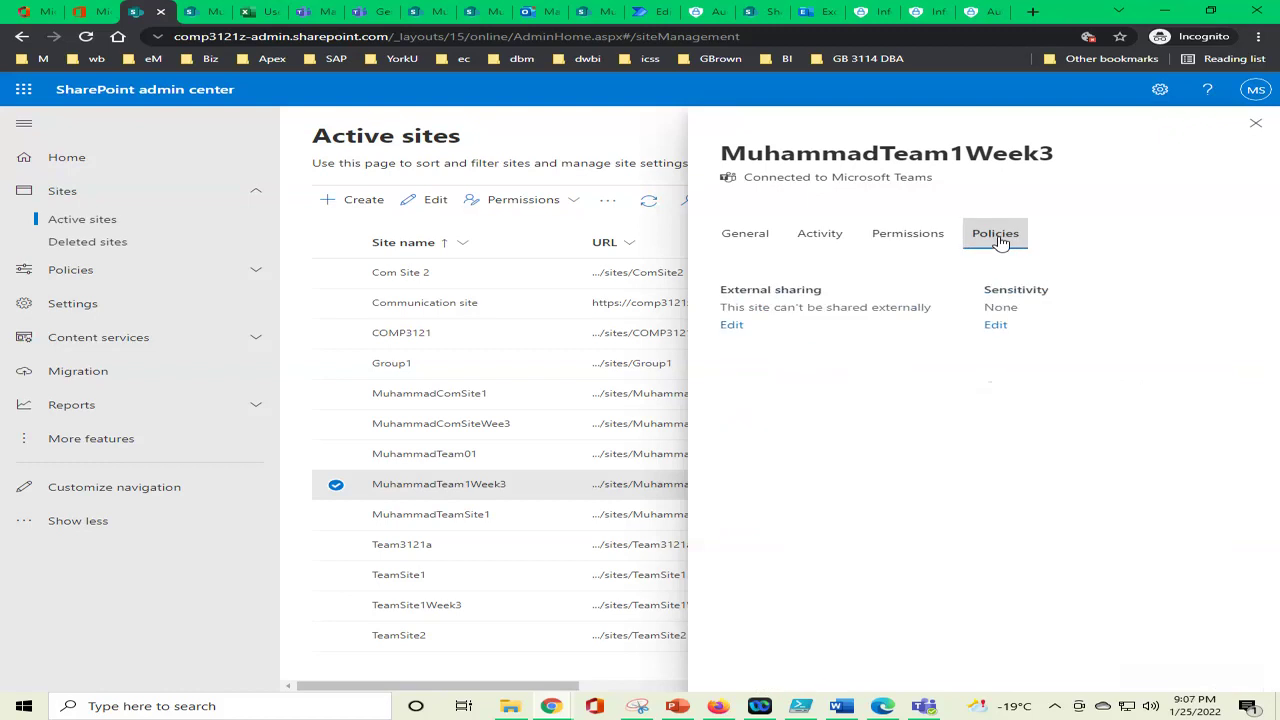
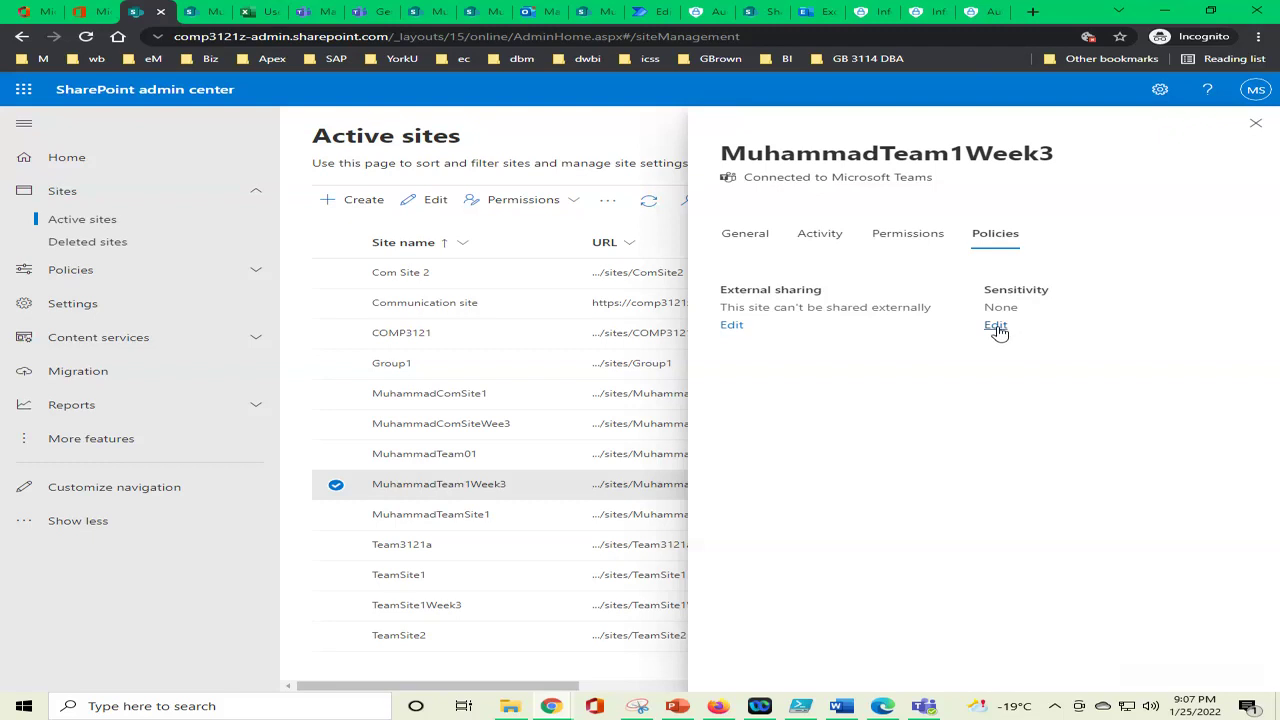
Open the Microsoft 365 compliance center from the site's sensitivity setting, skipping the account protection setup, and return to the site's policies
click(996, 326)
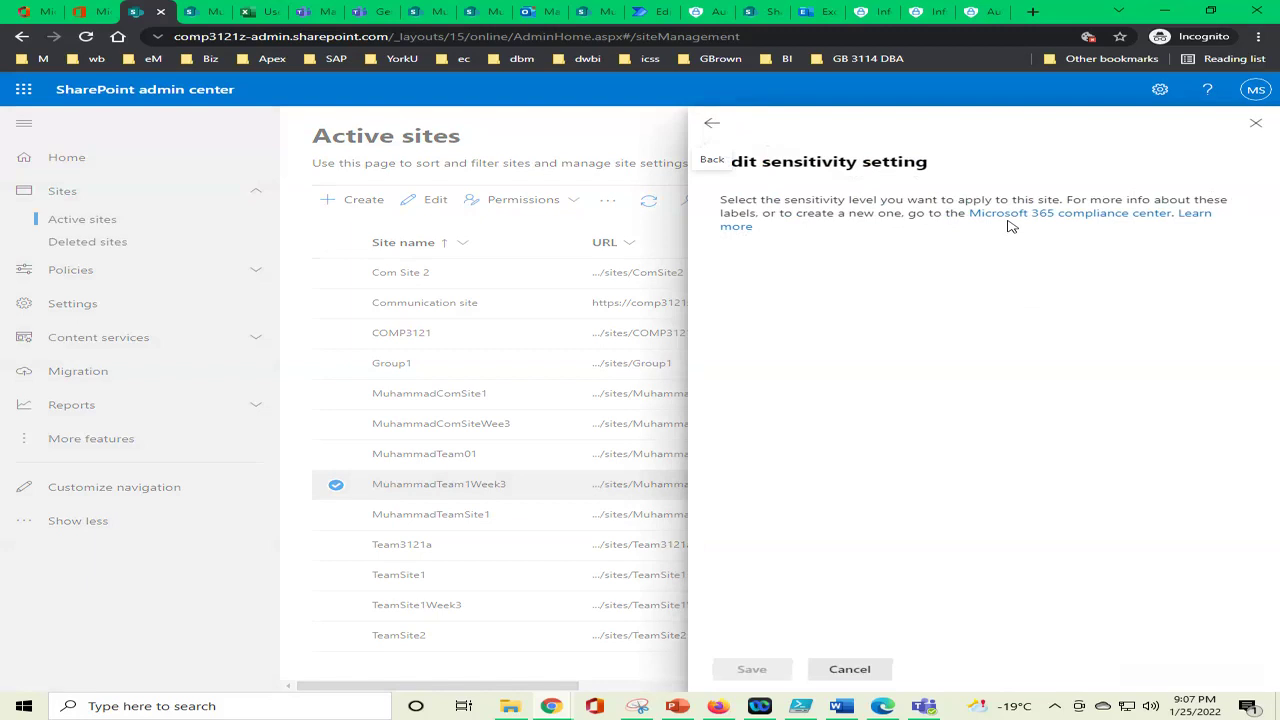
click(1069, 218)
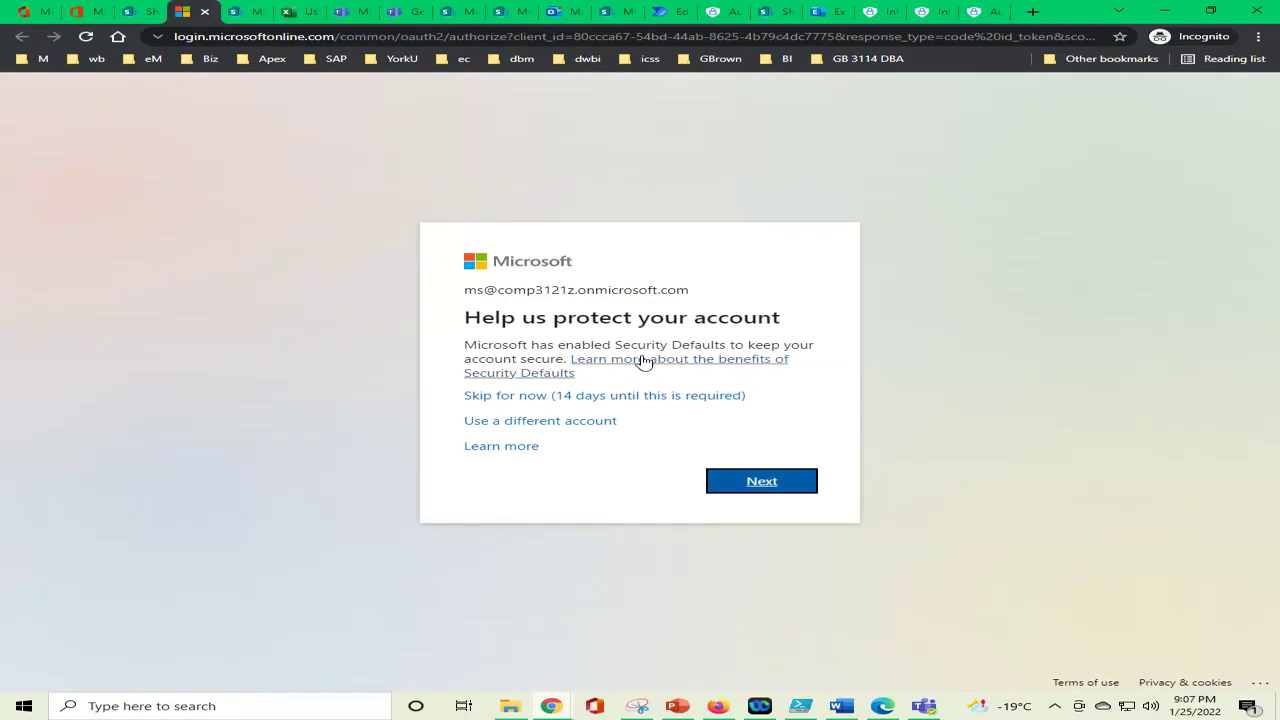
click(624, 397)
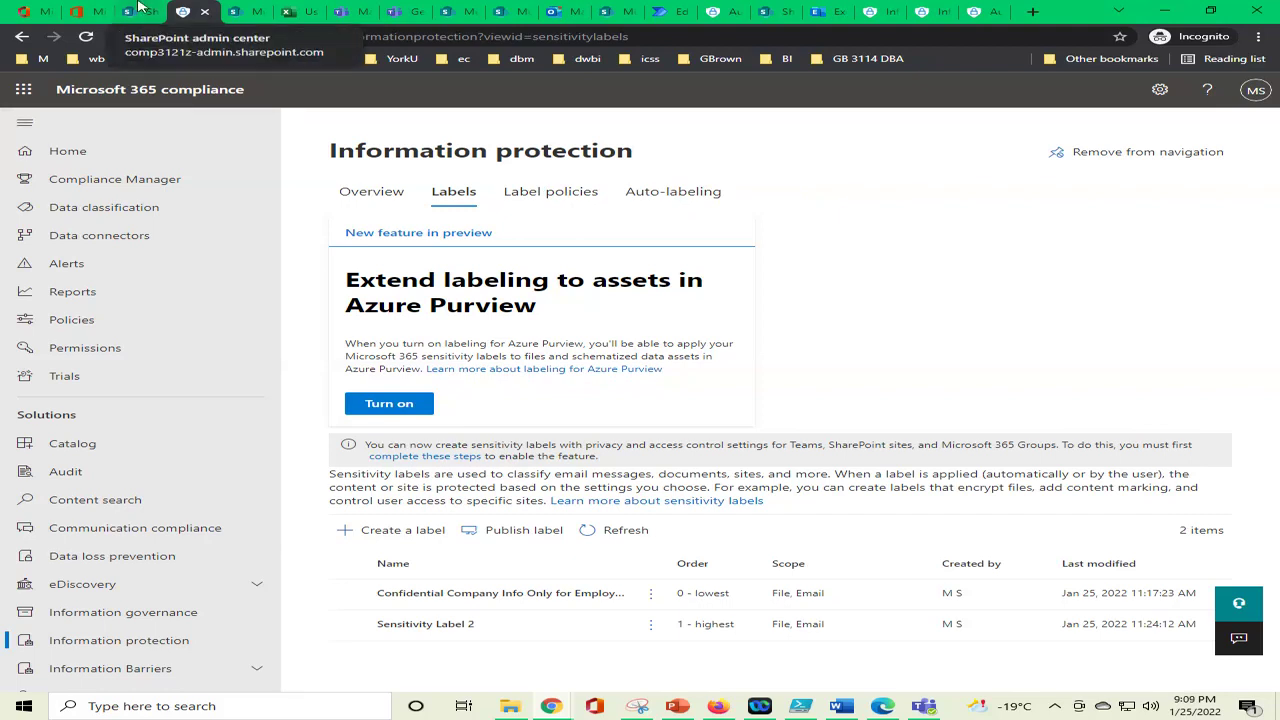
click(140, 10)
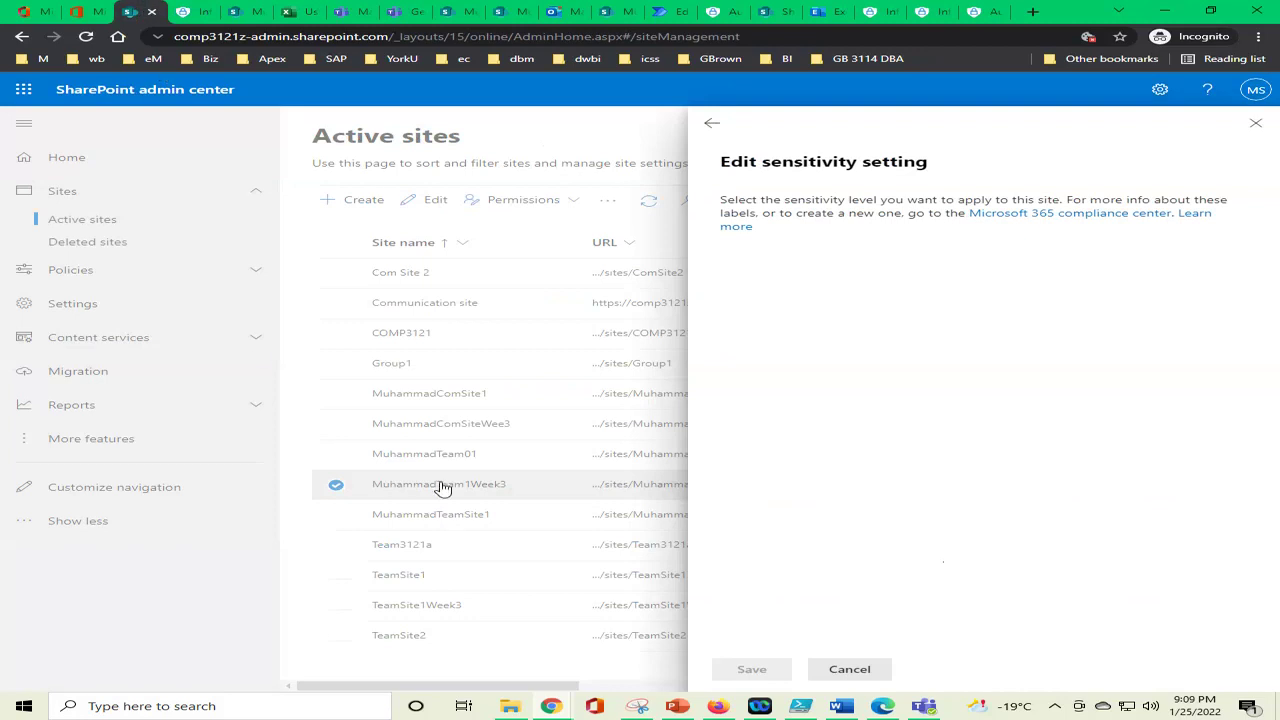
click(711, 122)
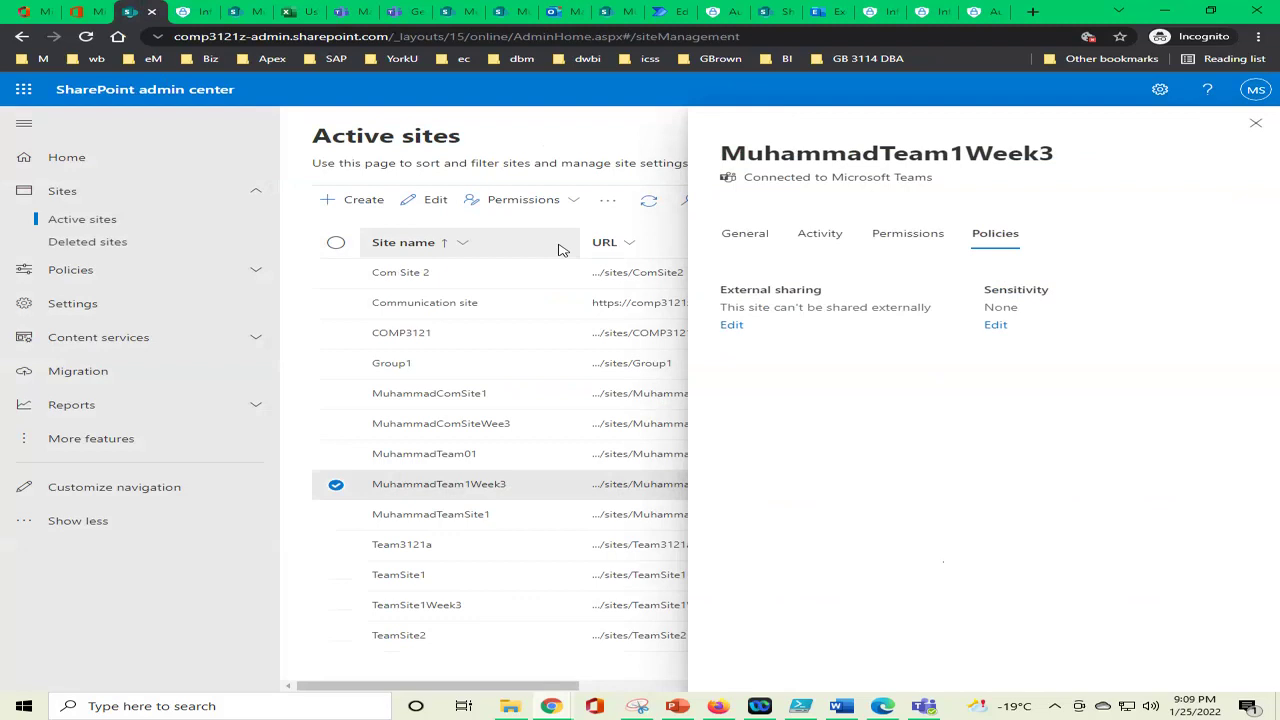
Switch to Microsoft 365 compliance and start creating a new sensitivity label from the Information protection labels
click(188, 8)
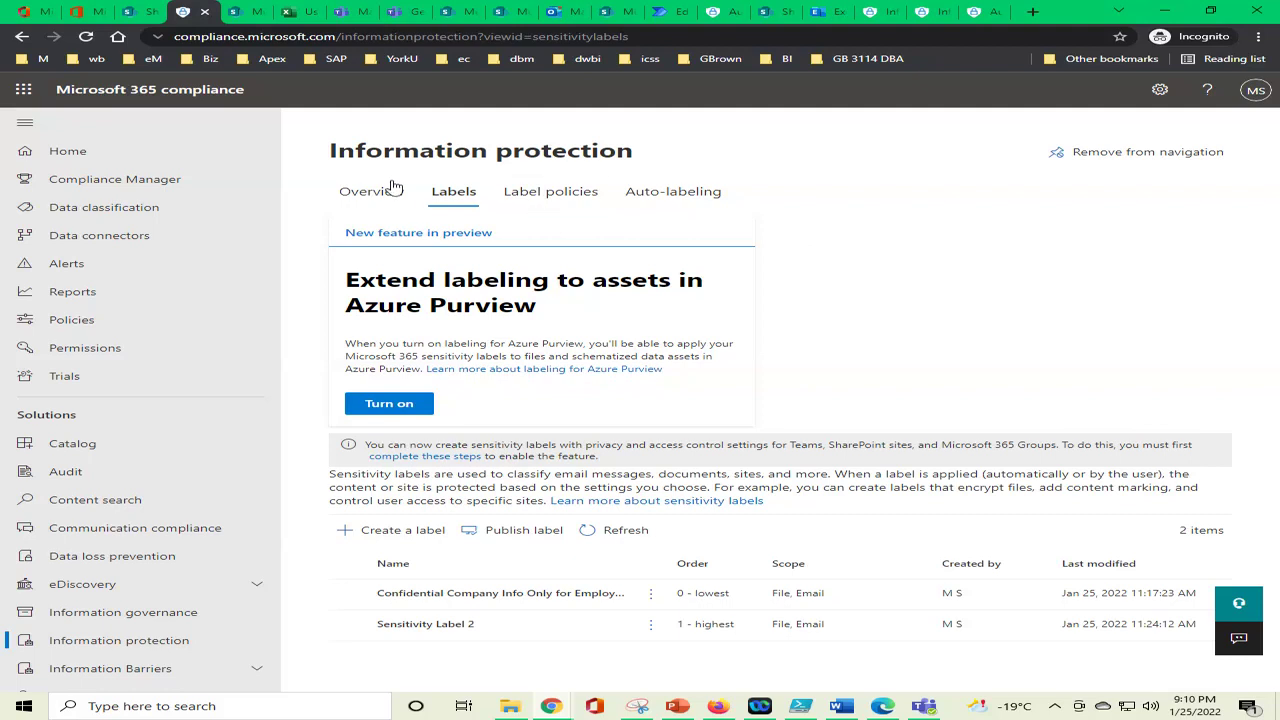
click(458, 206)
click(395, 536)
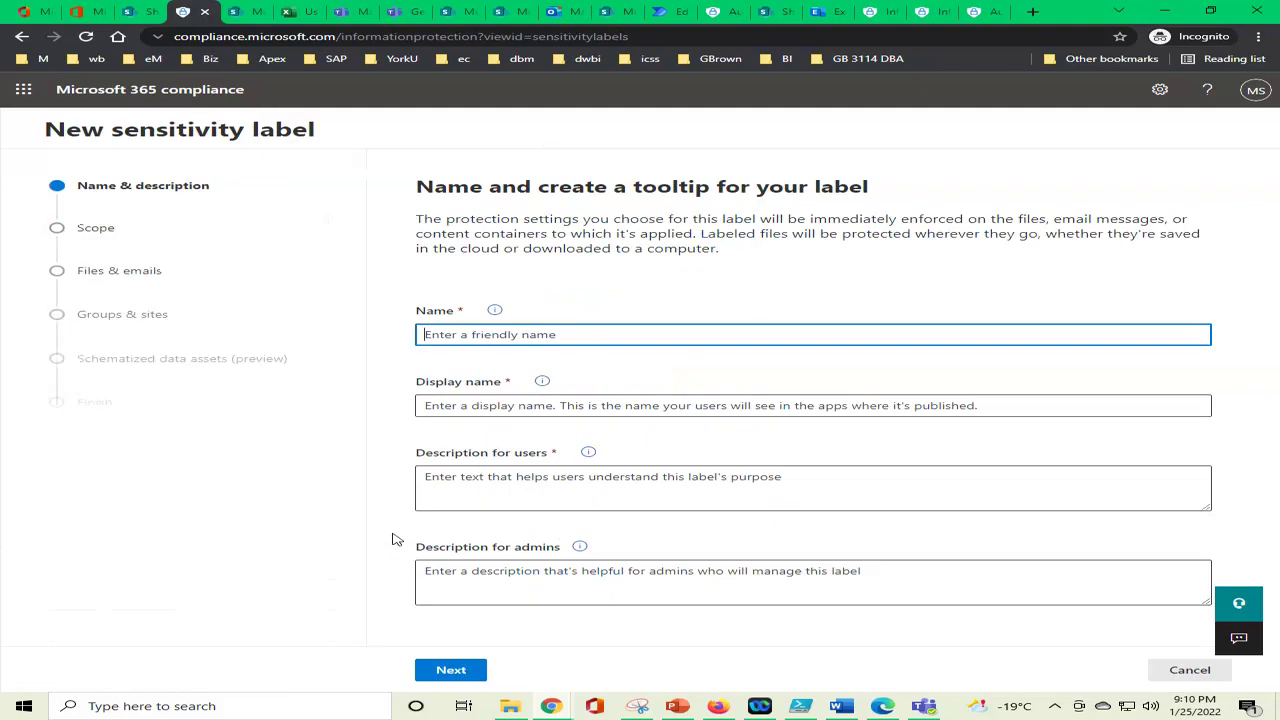
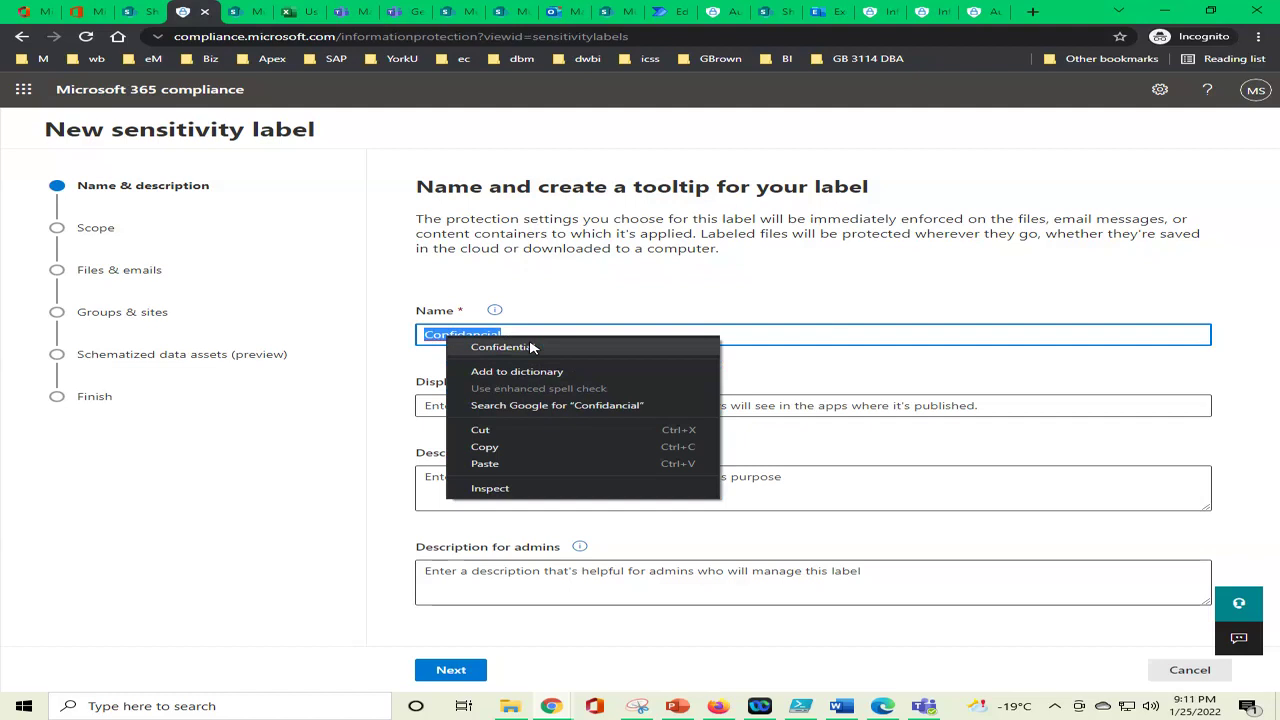
Name the label "Confidential Information, Only for the Employees, Label 1", correcting the misspelling of "Confidential"
click(533, 347)
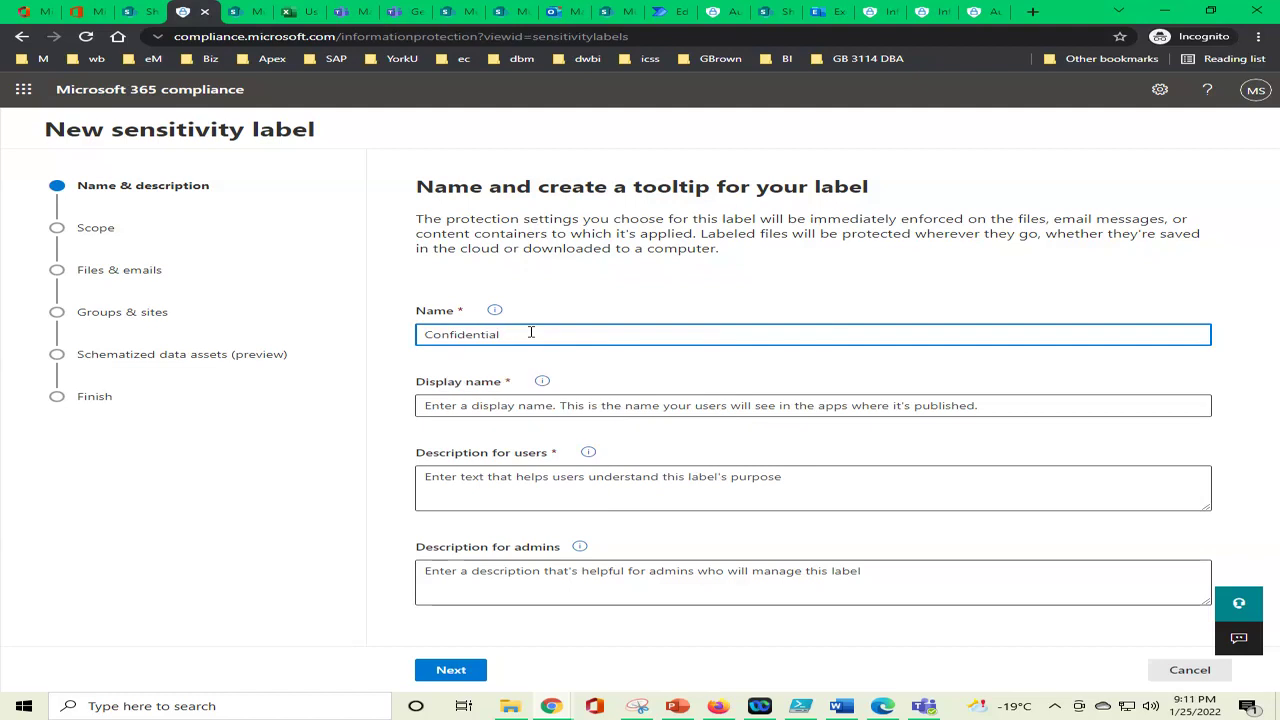
text(Information, Only for the Employ)
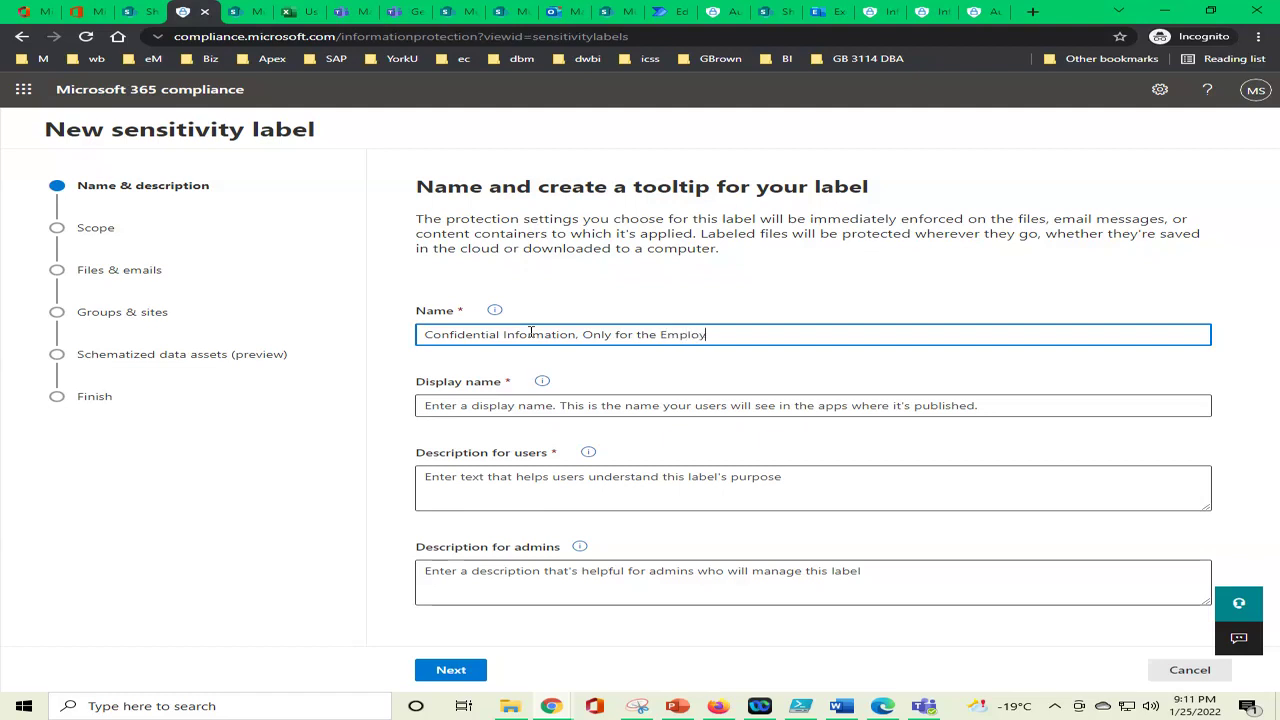
text(ees)
key(ctrl+a)
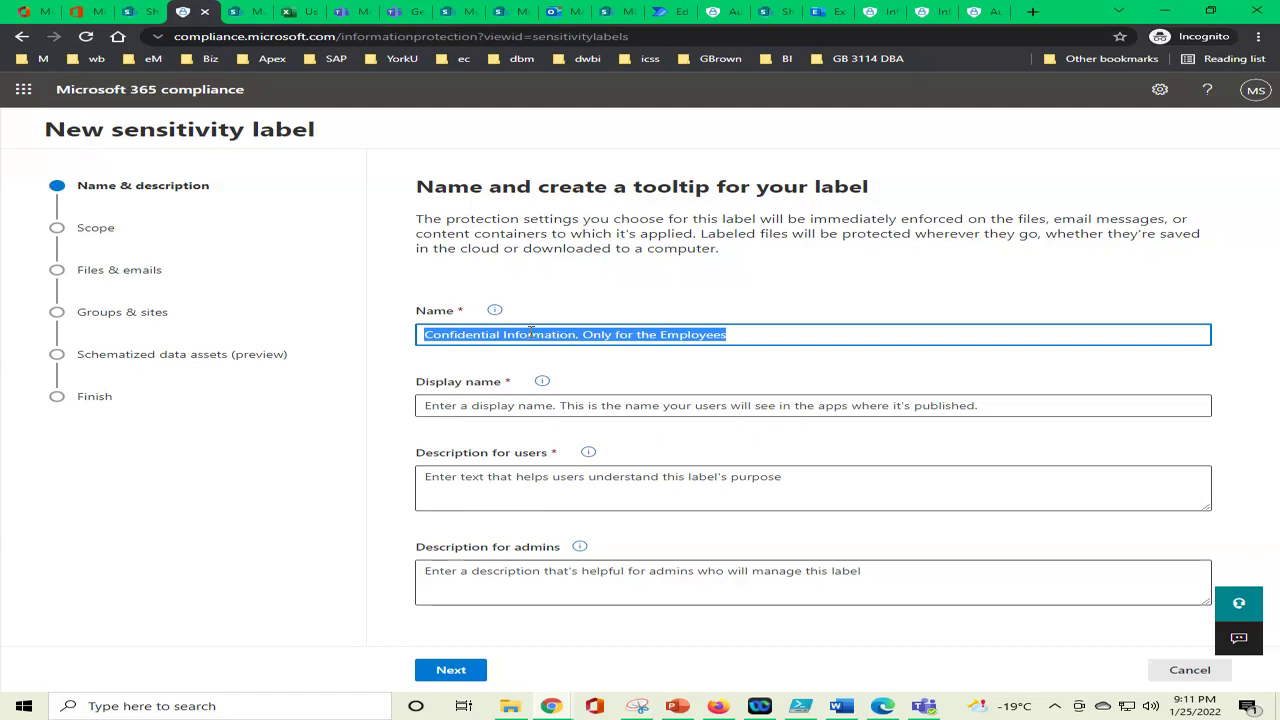
click(828, 338)
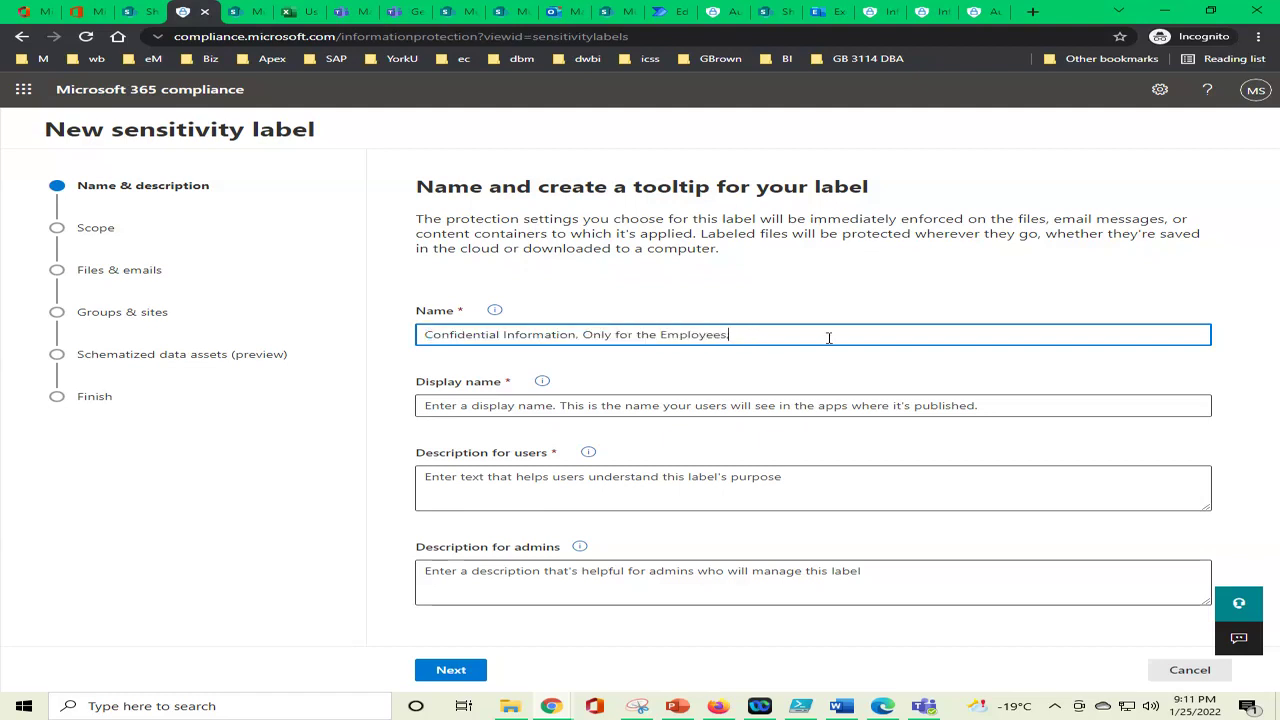
text(. Lab)
text(el 1)
Copy the label name into the display name and both the user and admin descriptions, and try to continue
key(ctrl+a)
key(ctrl+c)
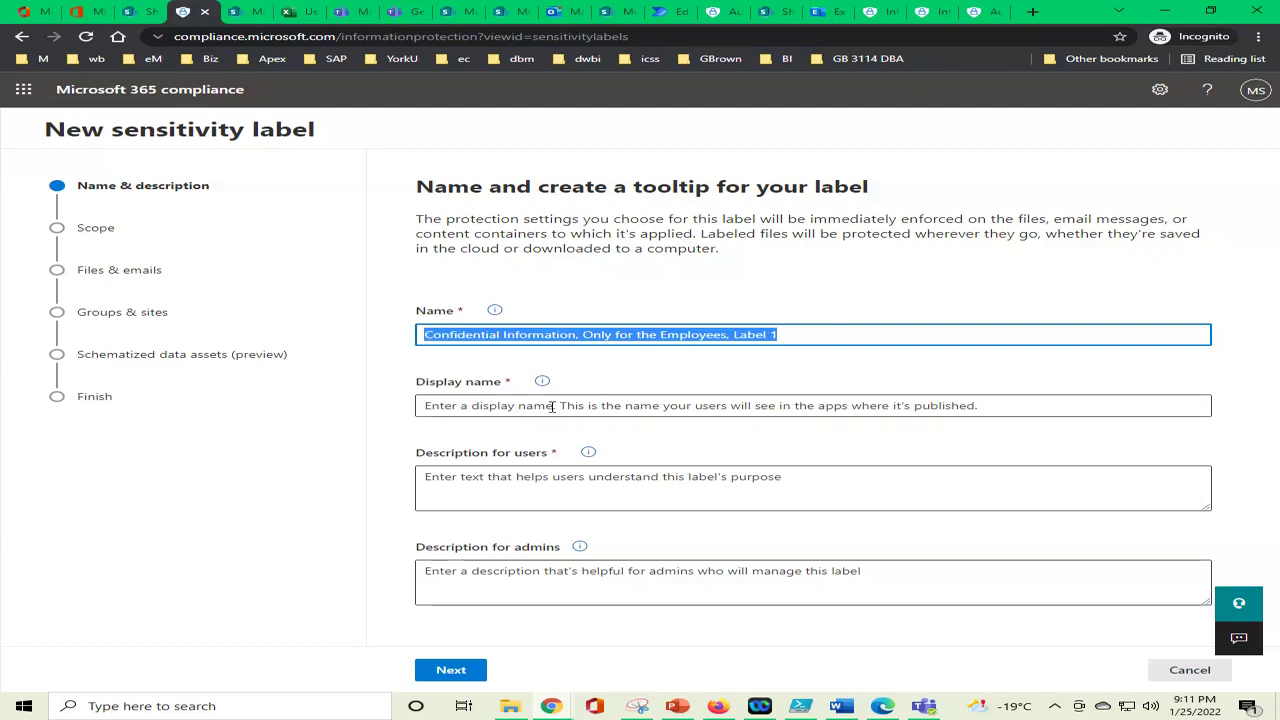
click(552, 407)
key(ctrl+v)
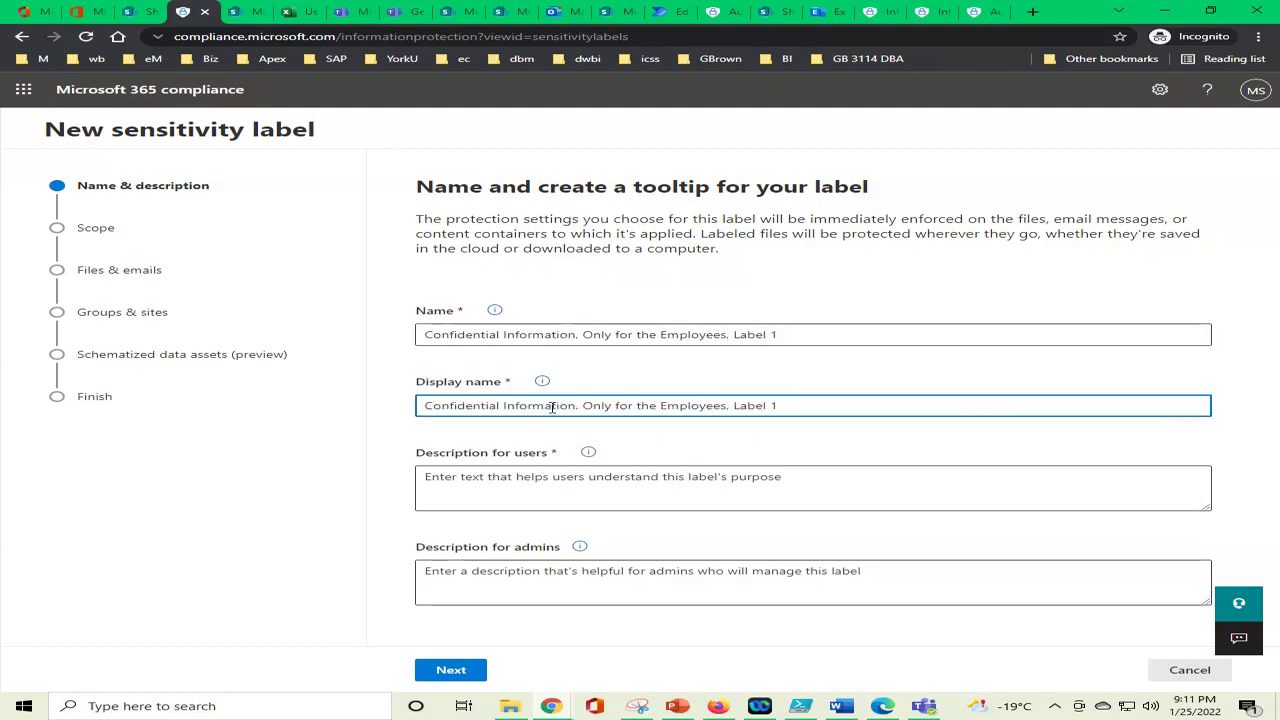
click(529, 485)
key(ctrl+v)
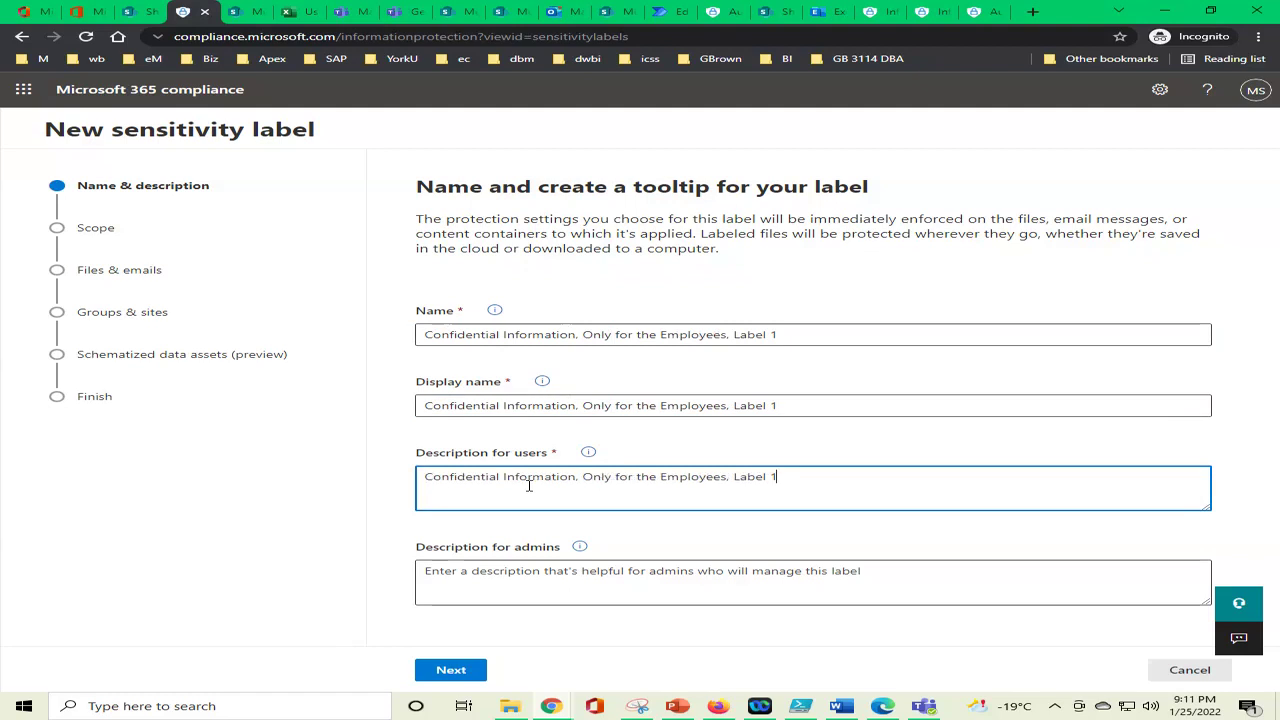
click(529, 573)
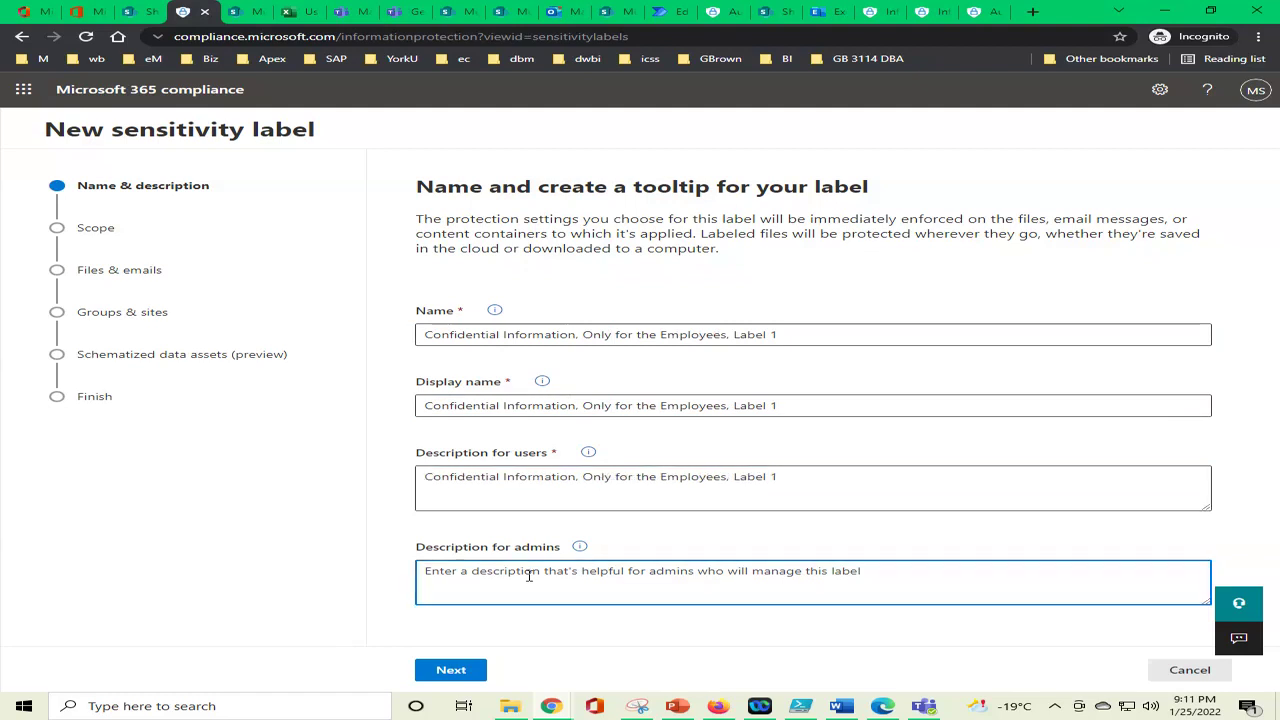
key(ctrl+v)
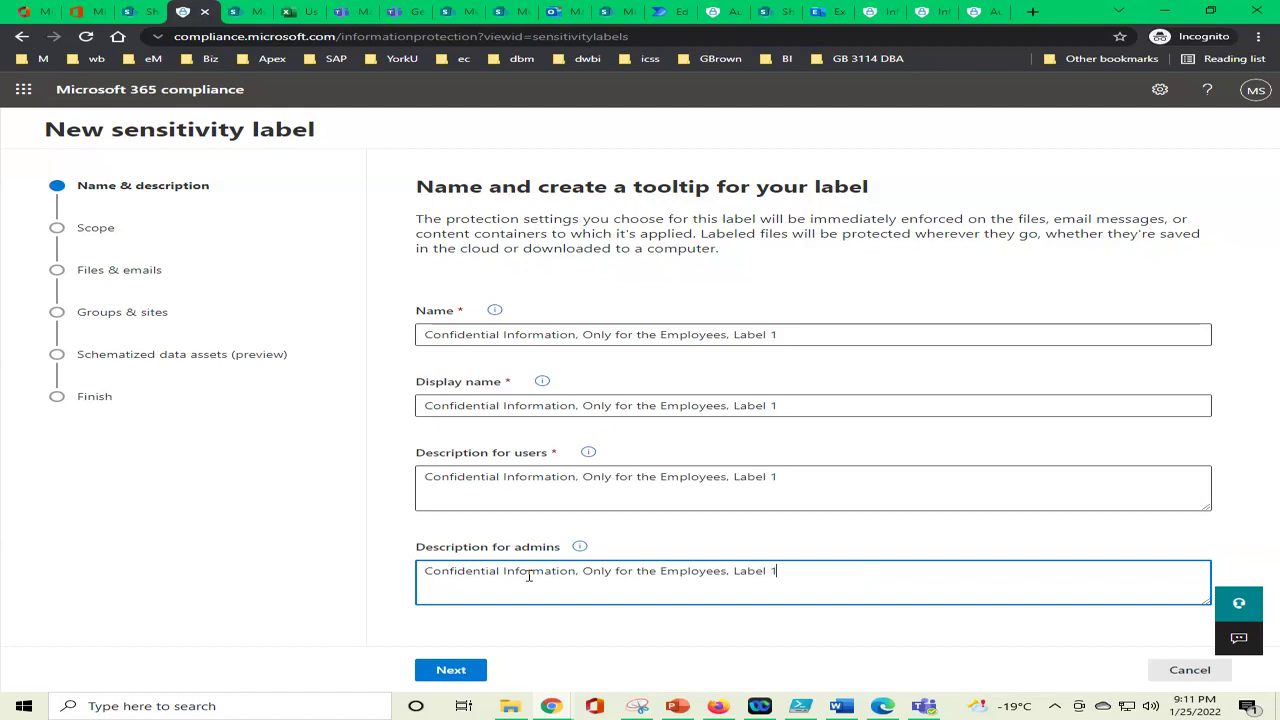
click(444, 678)
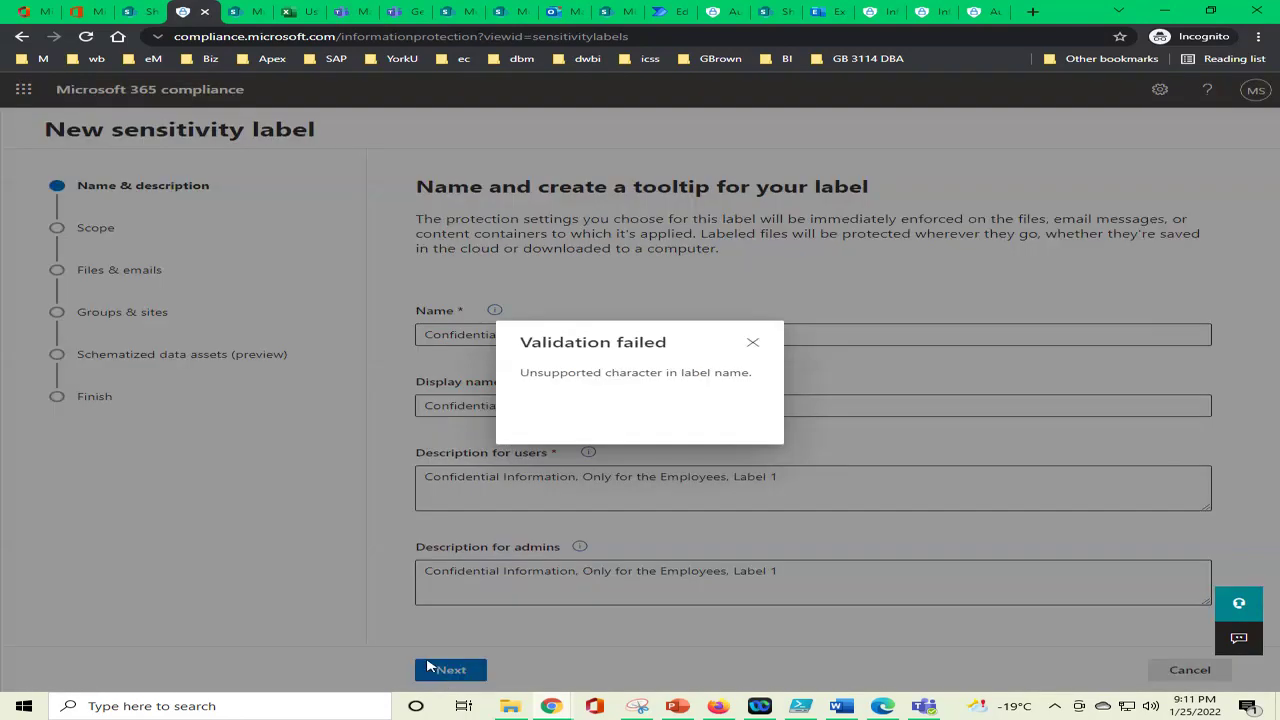
click(752, 344)
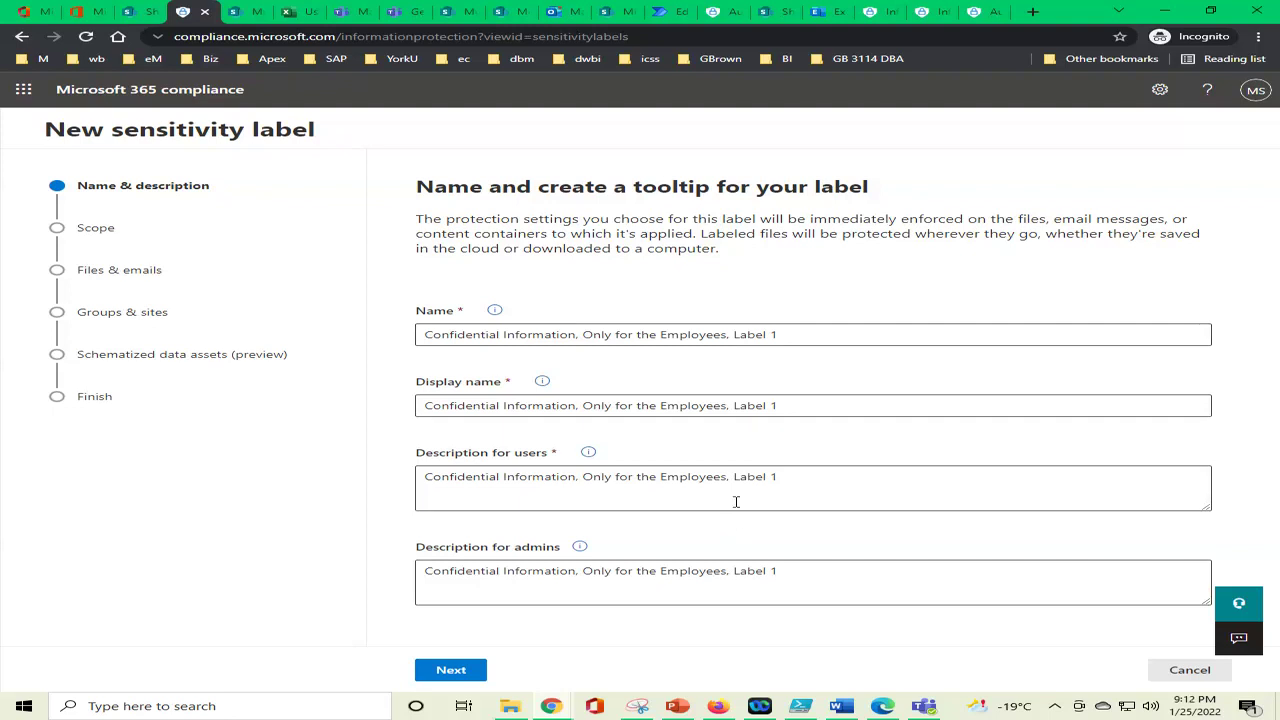
Remove both commas from the label name so it reads "Confidential Information Only for the Employees Label 1", and continue to the scope settings
click(796, 334)
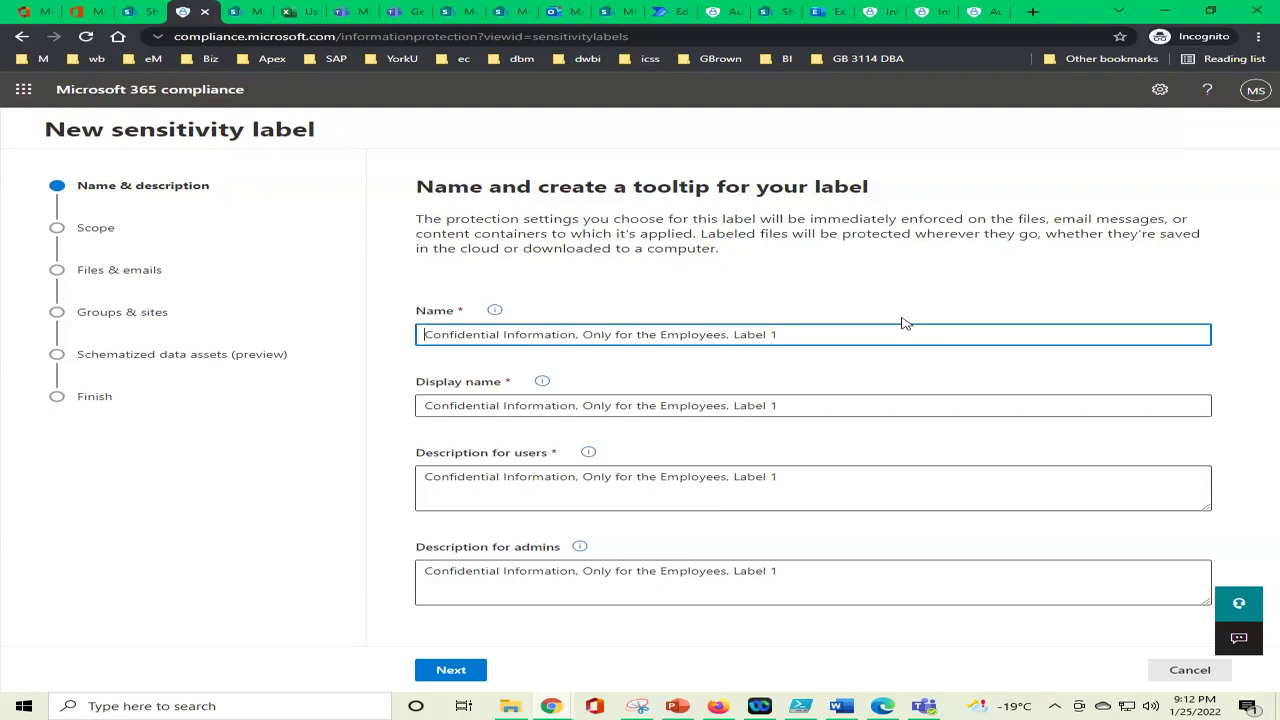
key(BackSpace)
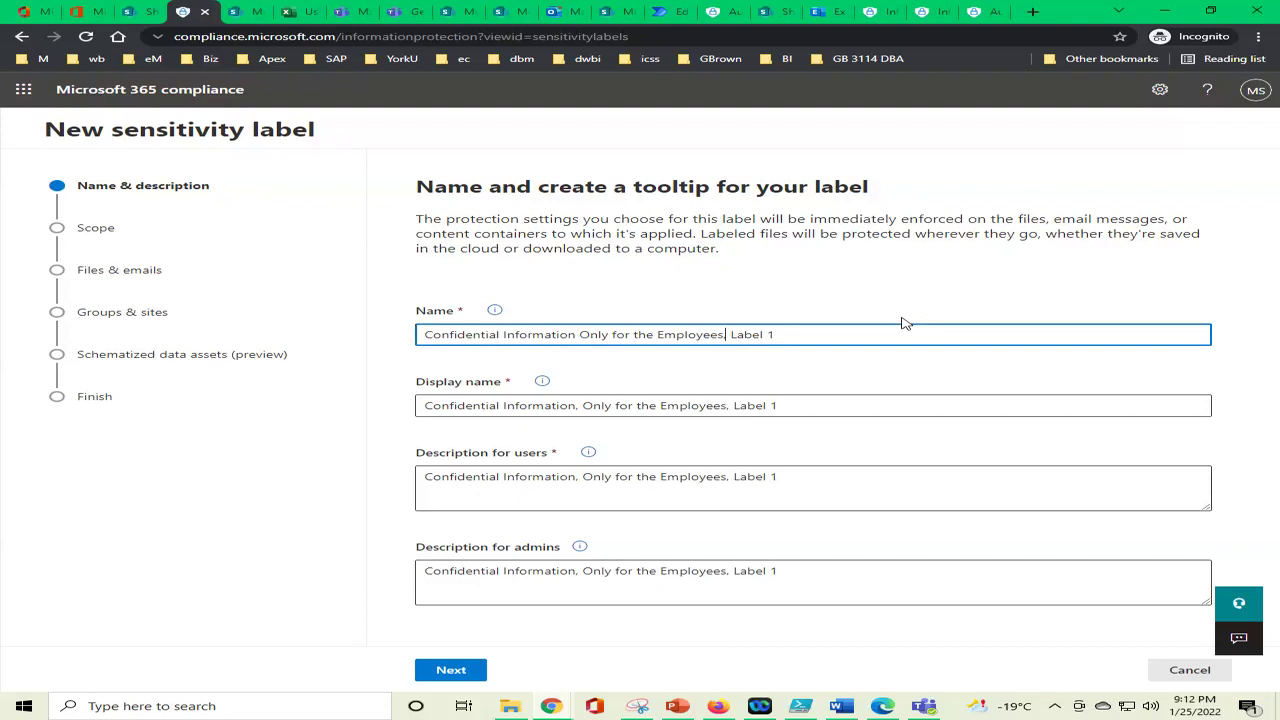
key(BackSpace)
key(Right)
click(457, 678)
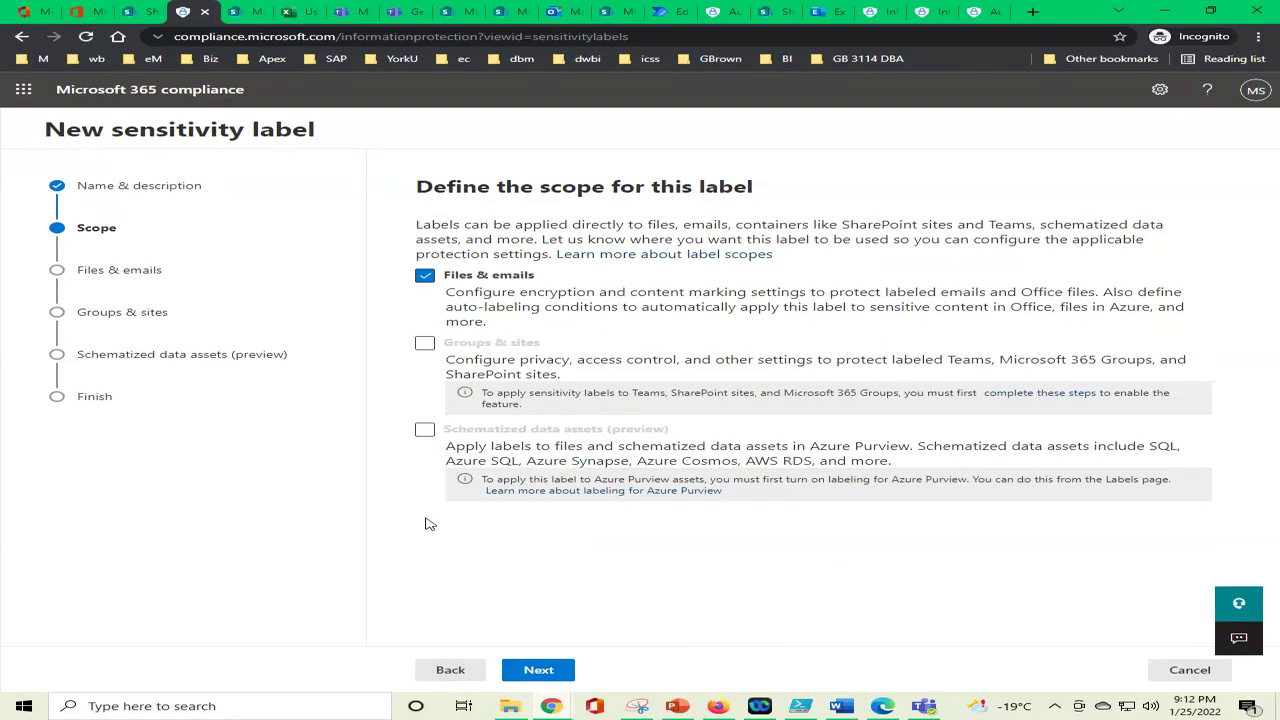
Return to the label name and try to continue with a comma after "Employees"
click(452, 671)
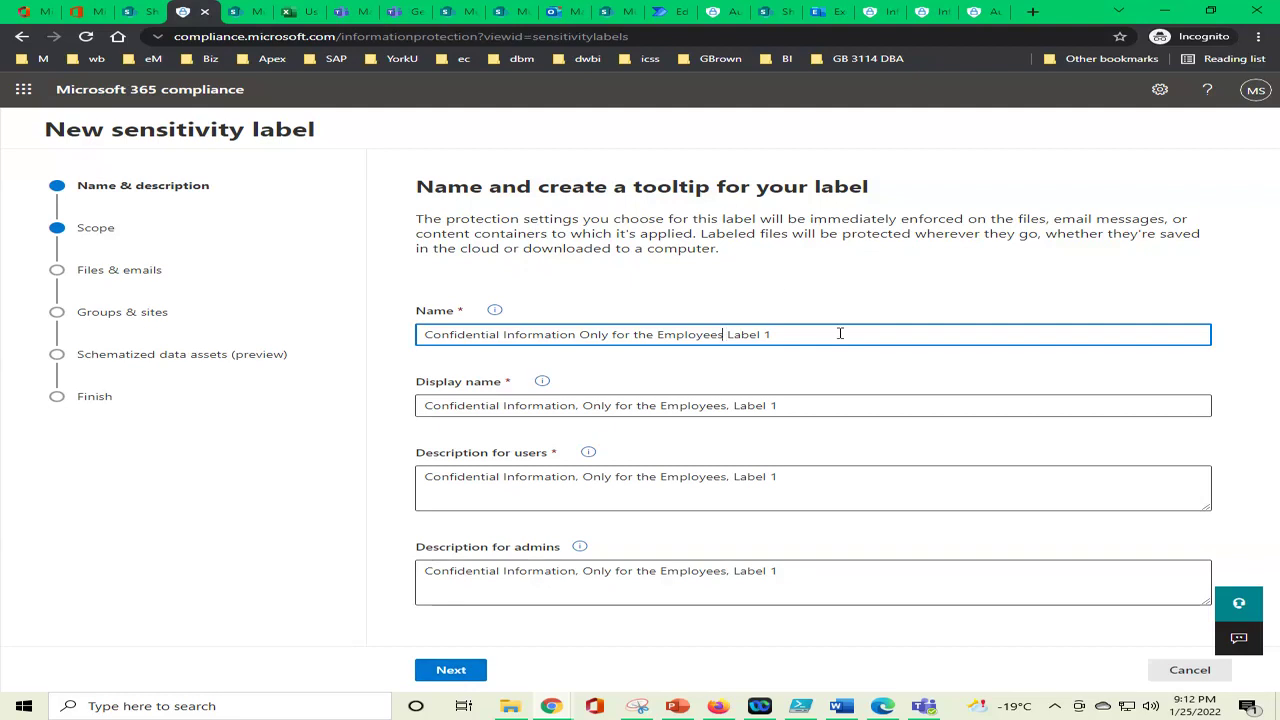
text(,)
click(455, 670)
click(456, 670)
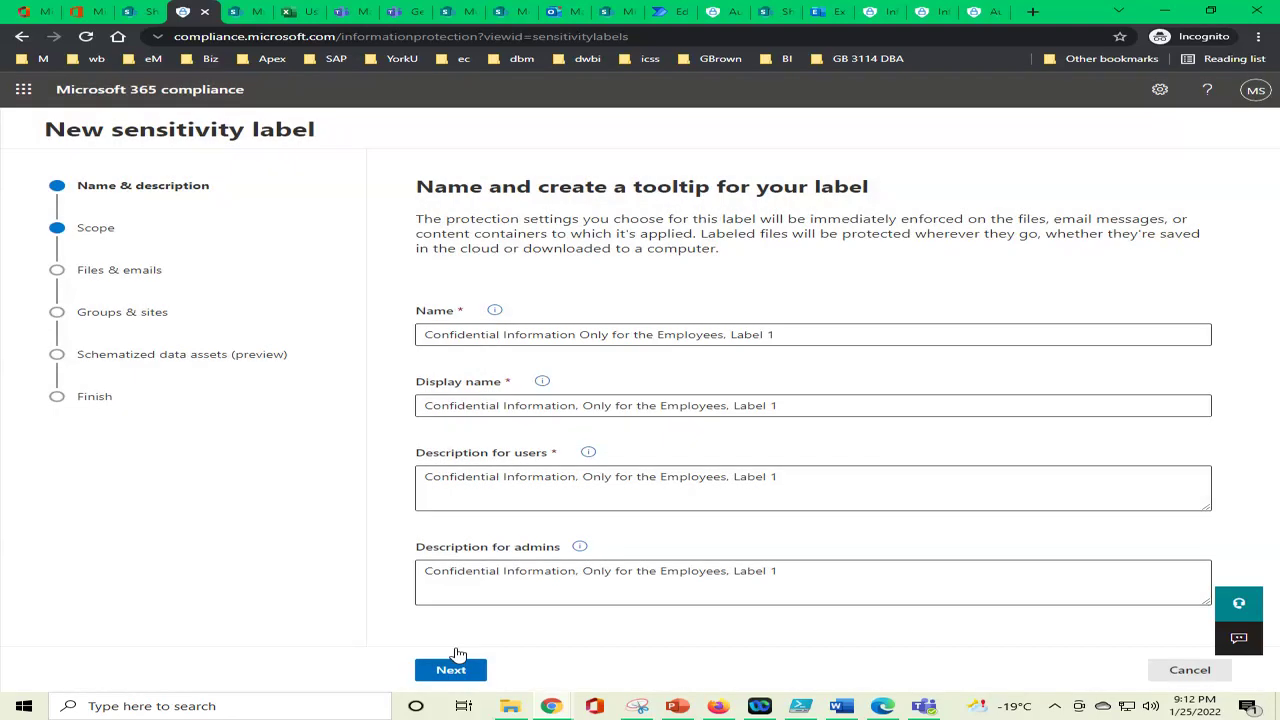
Remove the comma after "Employees", append a 2 to the end of the label name, and continue to the scope settings
click(851, 335)
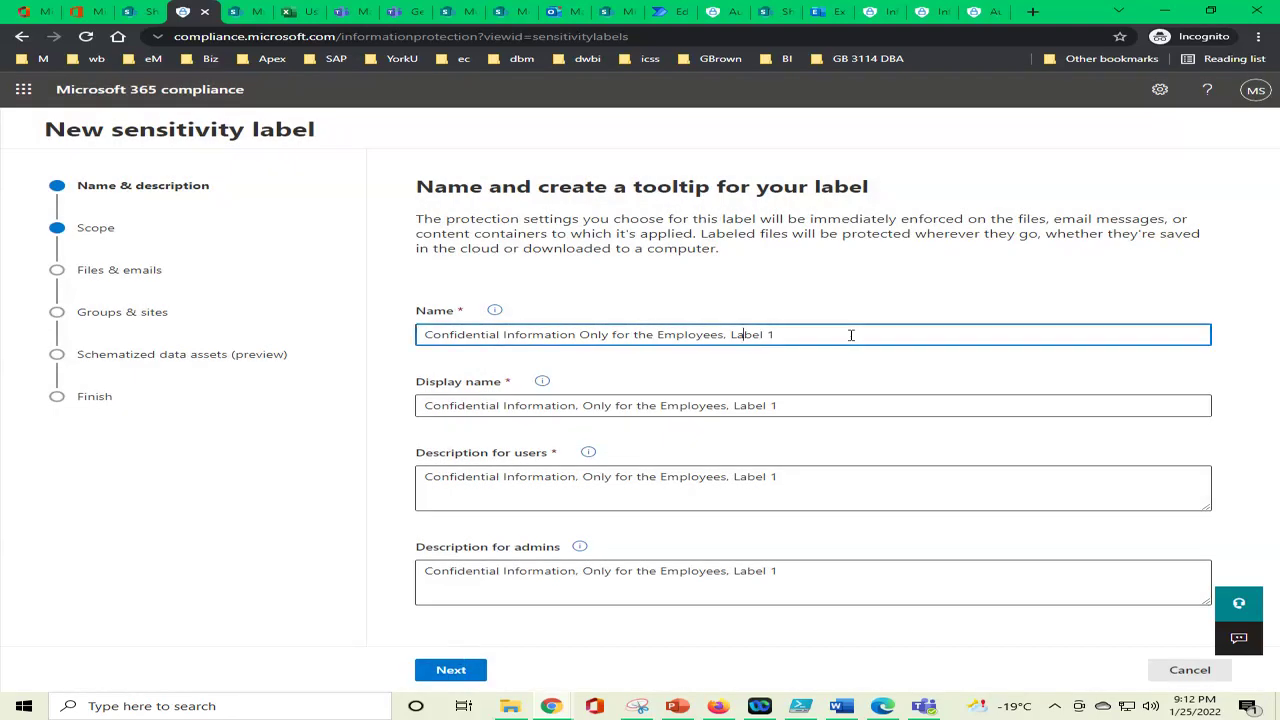
key(BackSpace)
text(2)
click(471, 679)
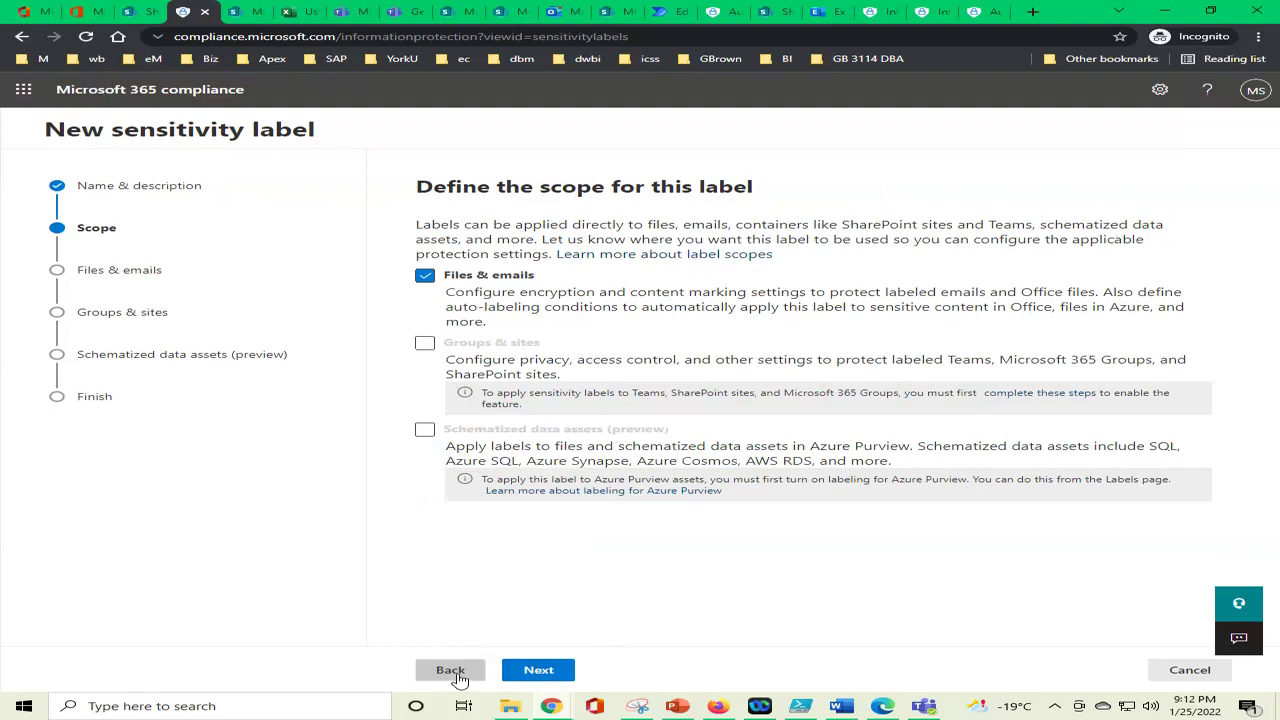
Go back and remove the extra 2 from the label name, and return to the scope settings
click(452, 675)
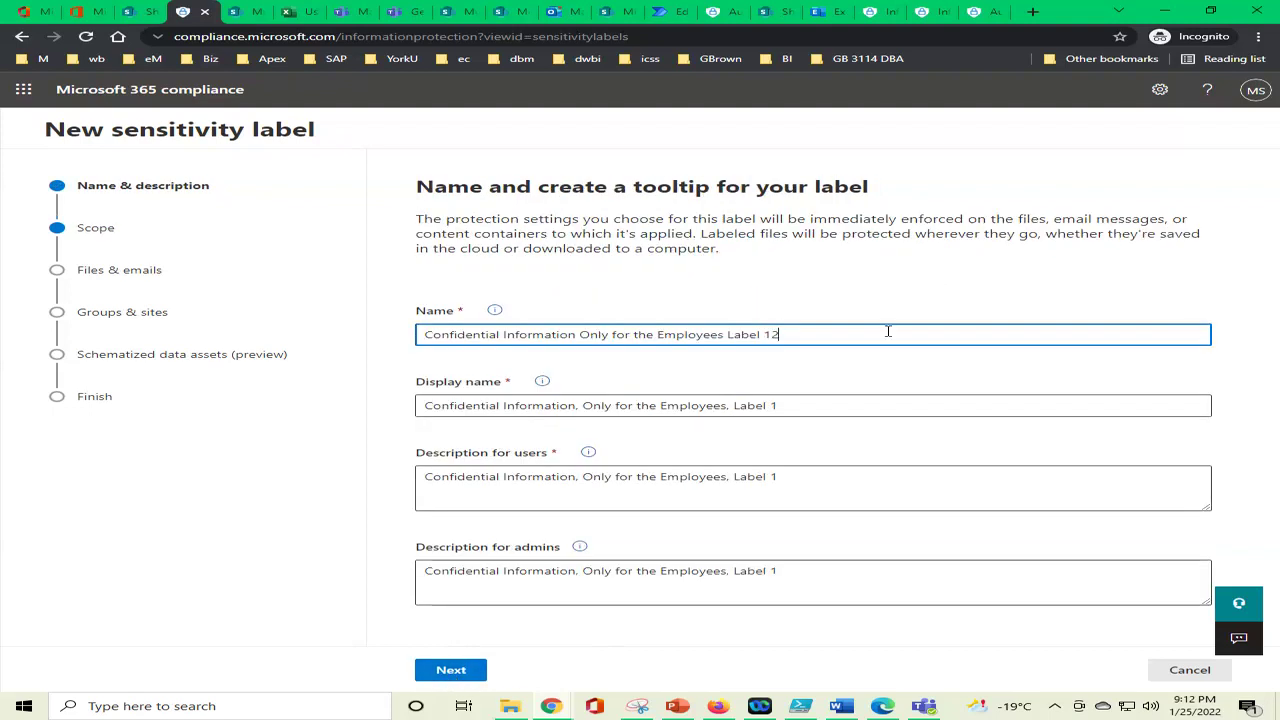
key(BackSpace)
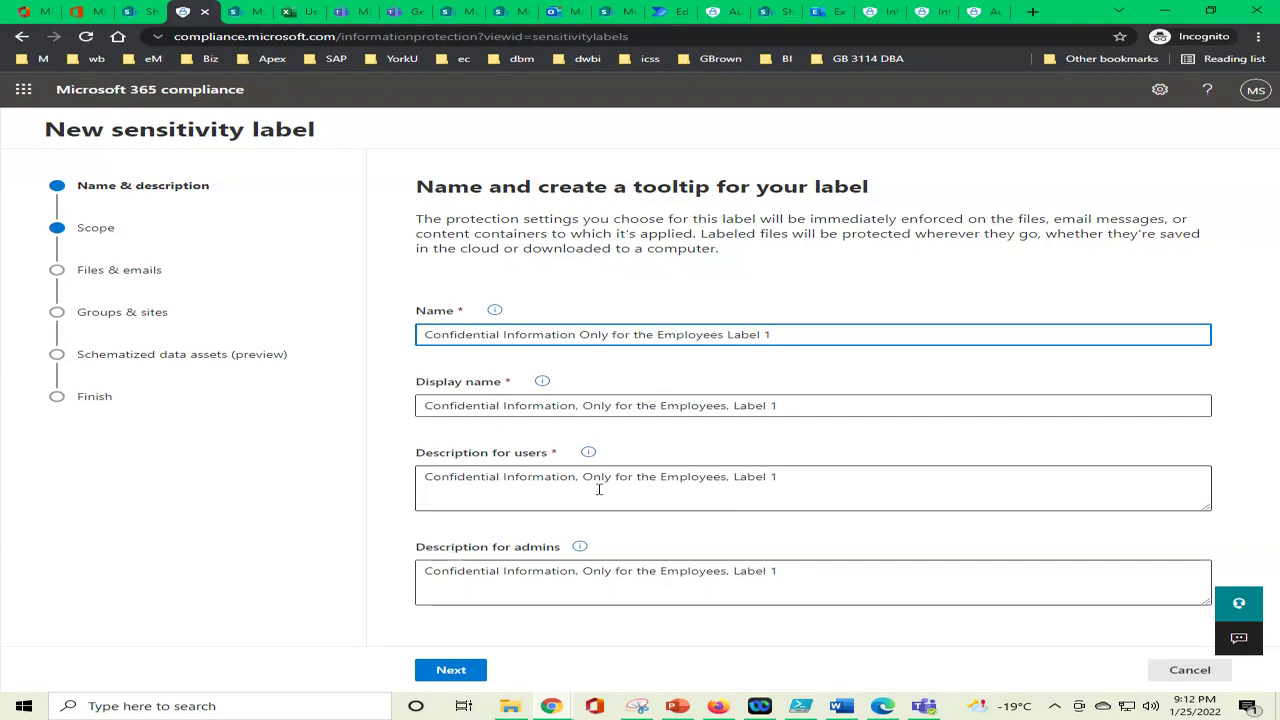
click(446, 671)
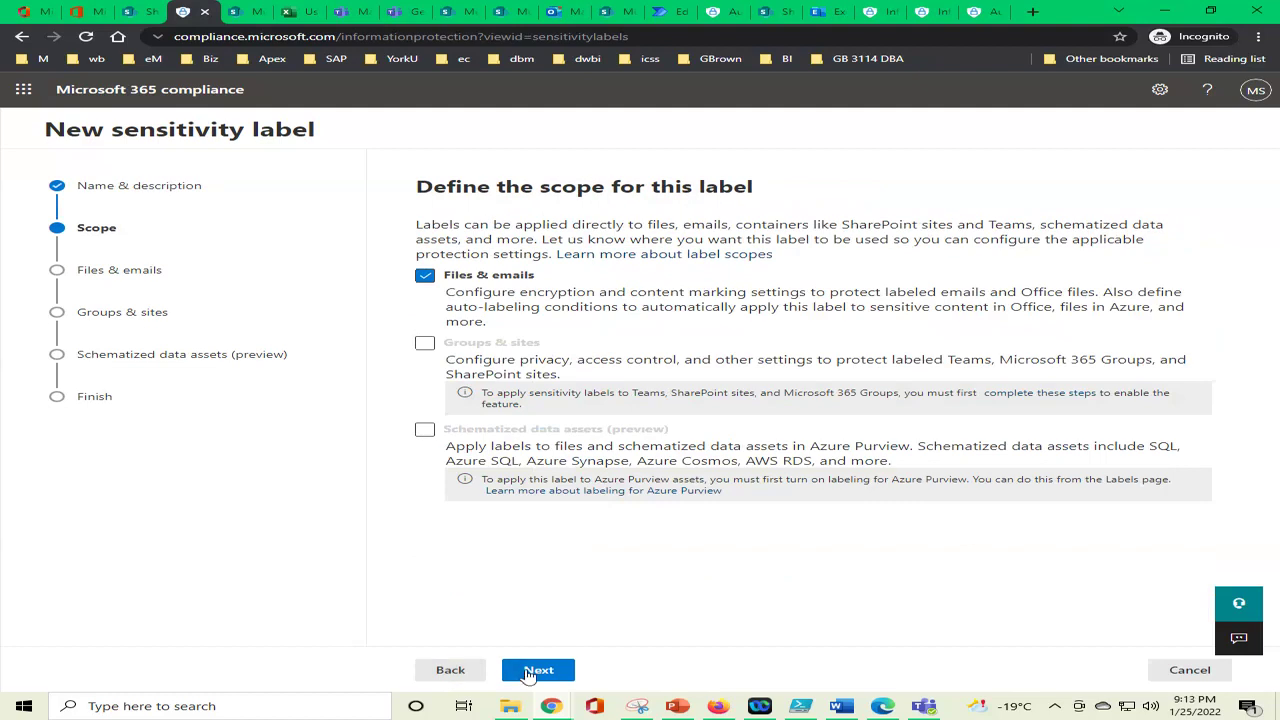
Keep the Files & emails scope, choose to mark the content of files, and turn on content marking
click(535, 672)
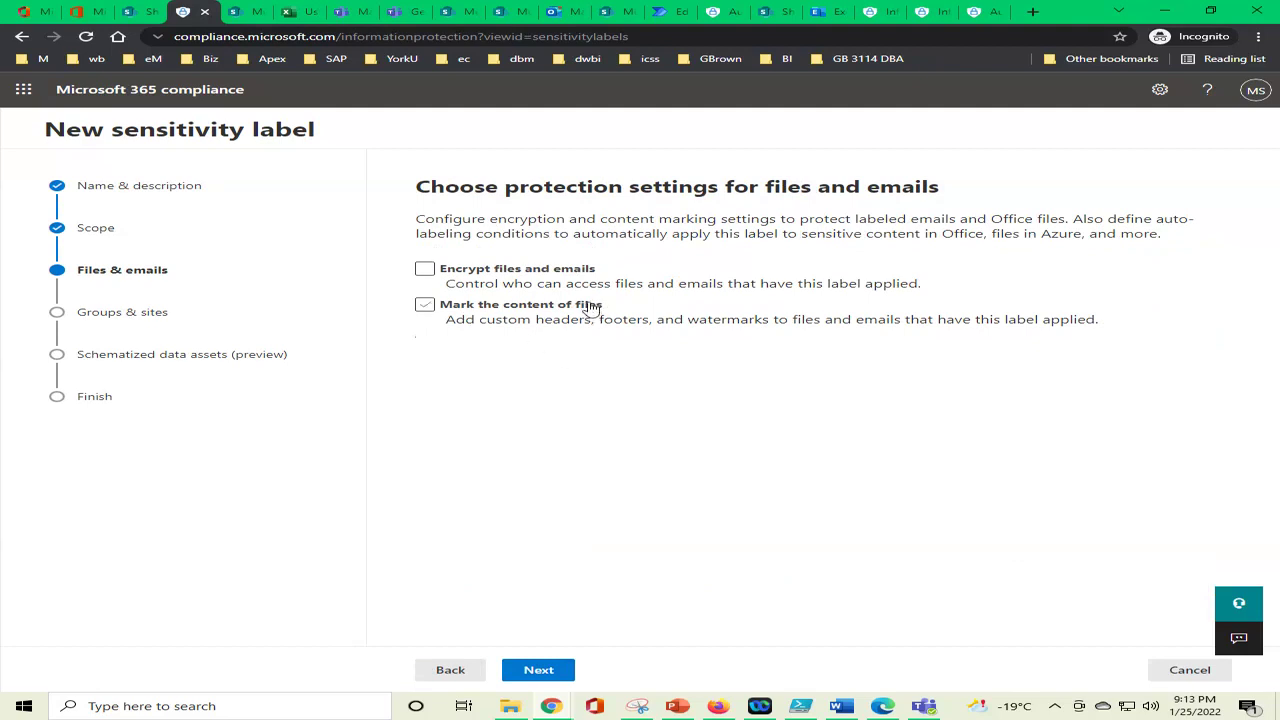
click(425, 305)
click(530, 672)
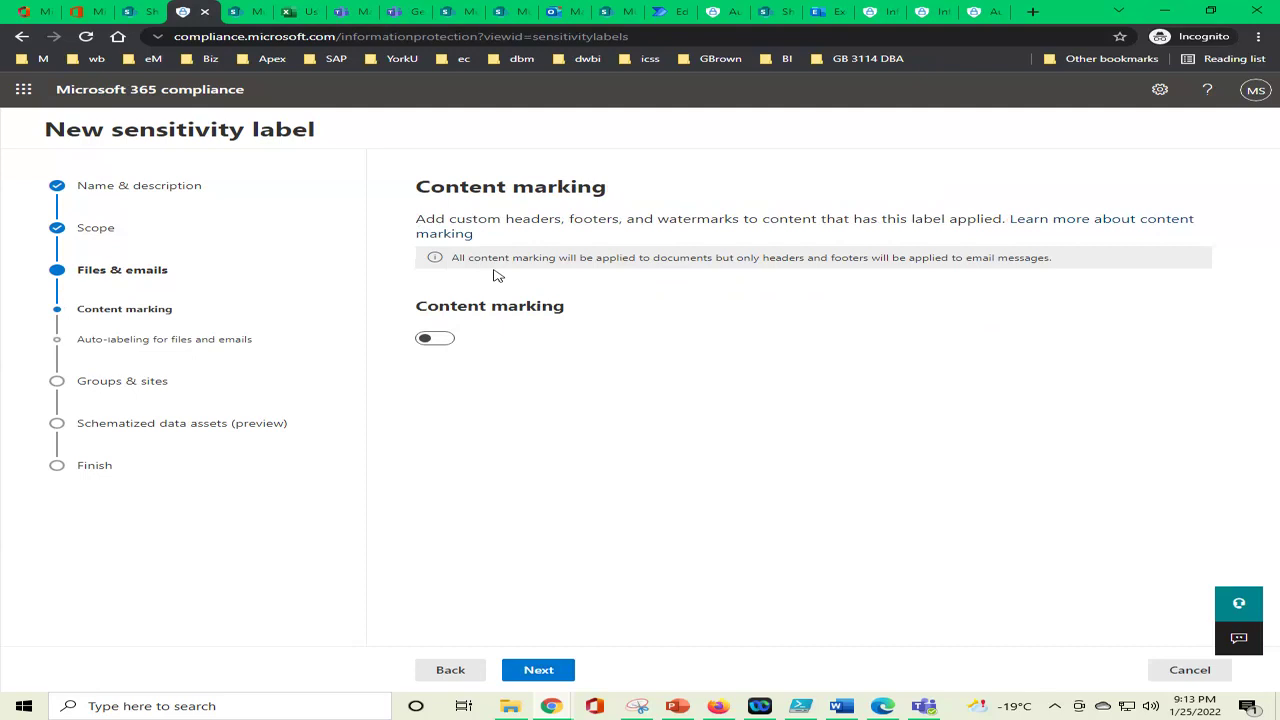
click(436, 340)
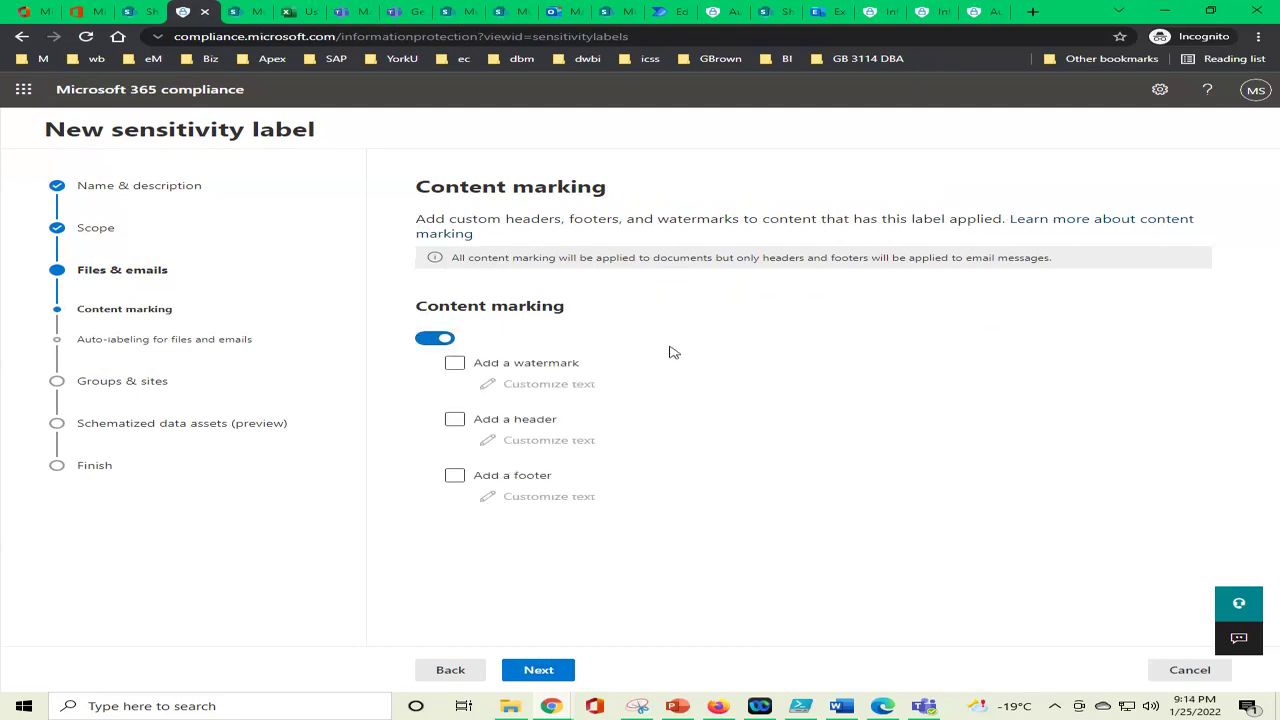
Add a watermark with the text "Confidential Information, Only for the Employees, Label 1"
click(454, 366)
click(560, 386)
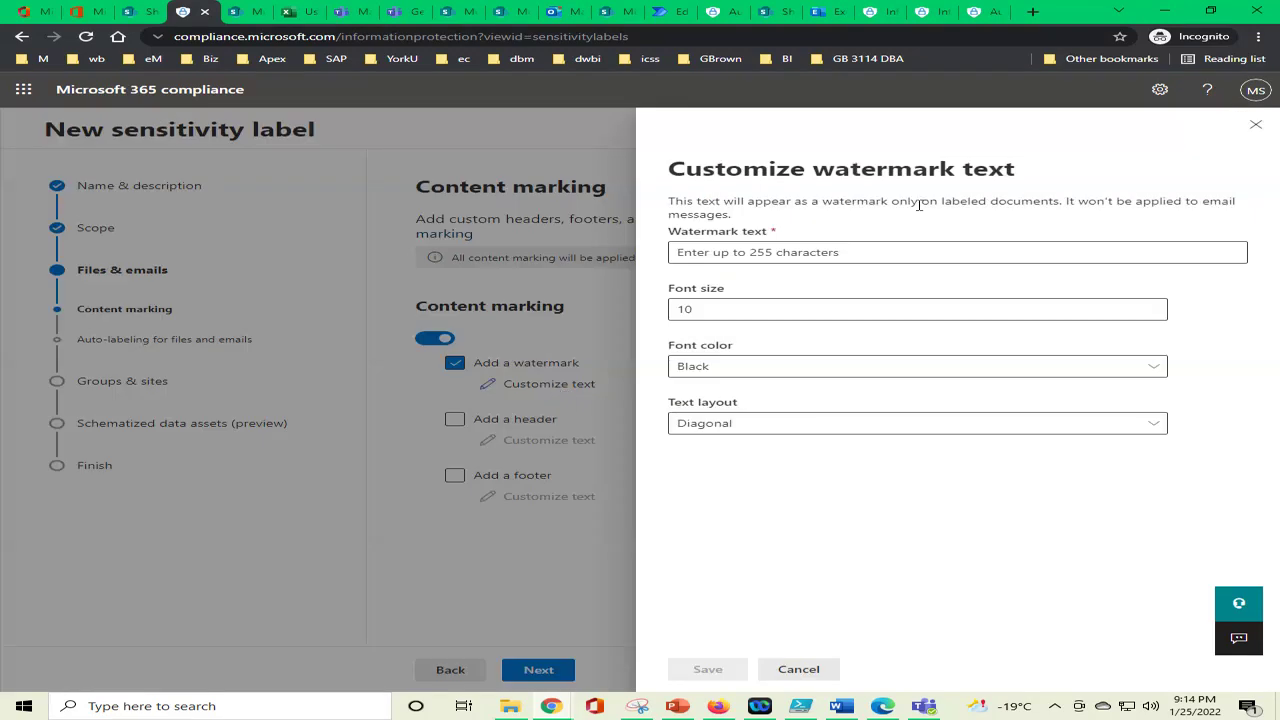
click(888, 253)
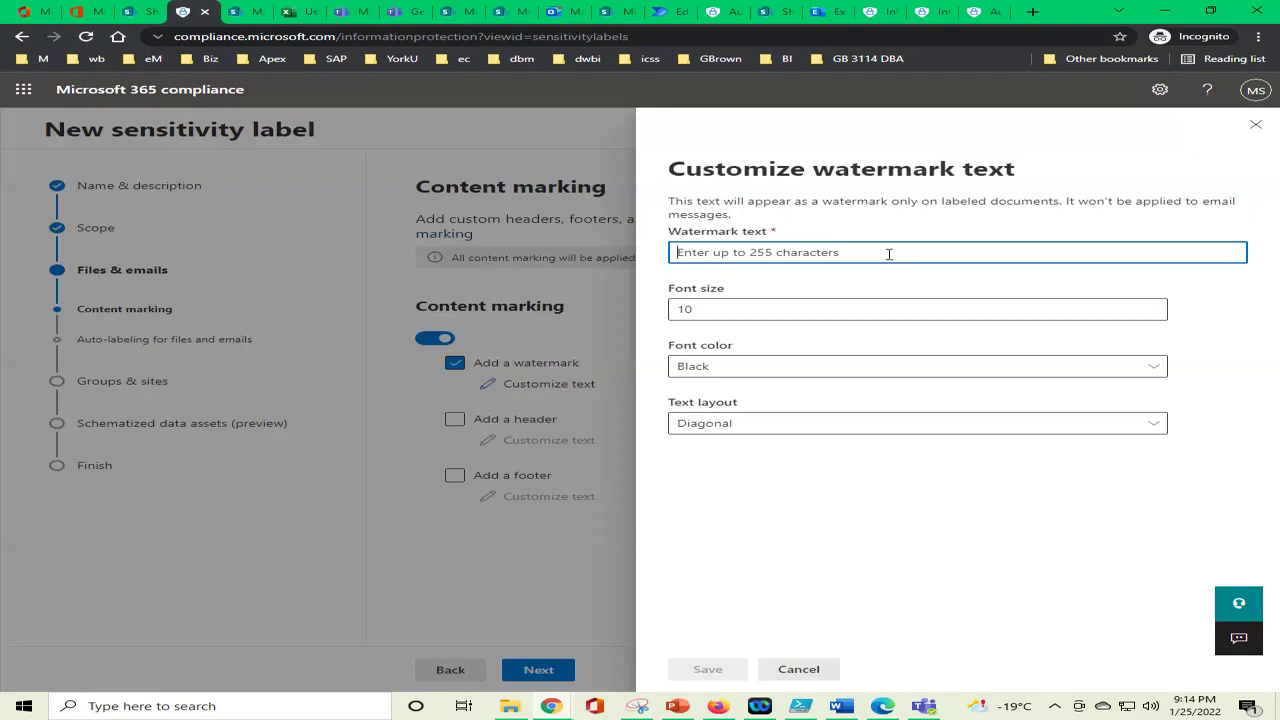
text(Confidential Information, Only for the Employees, Label 1)
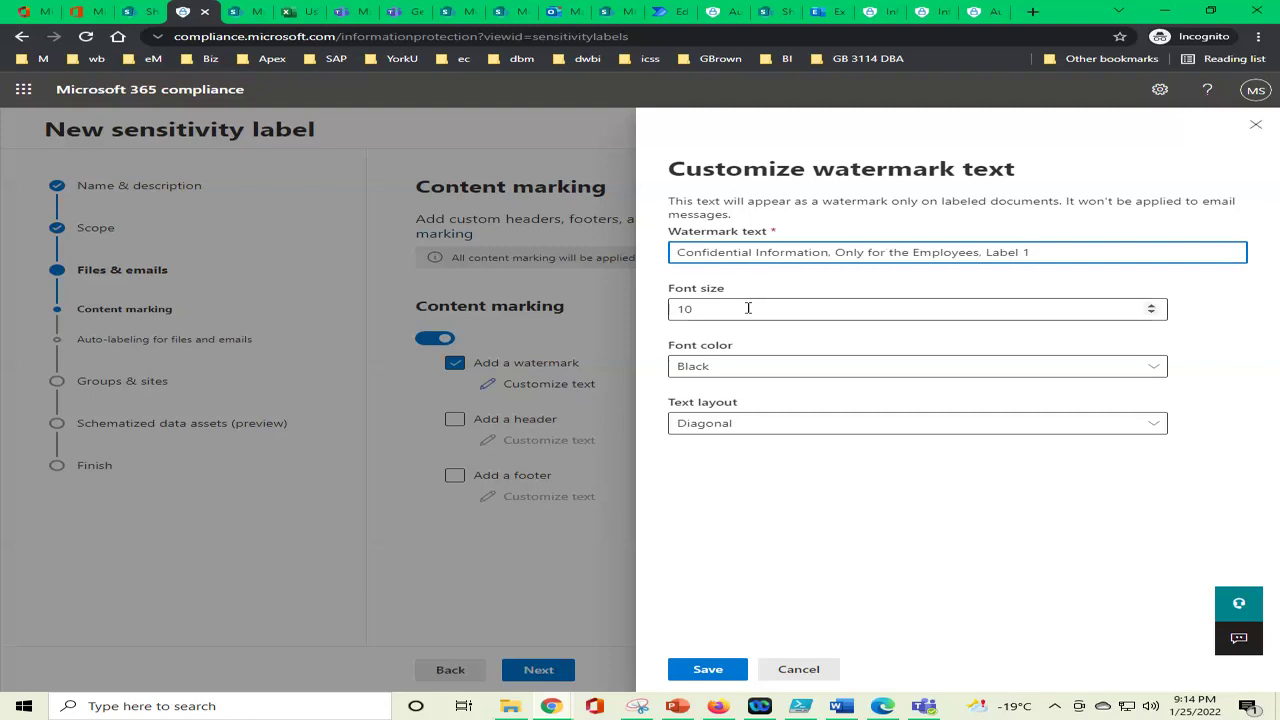
Set the watermark's font size to 12 and font color to Red, keeping the Diagonal text layout
click(1153, 308)
click(1153, 308)
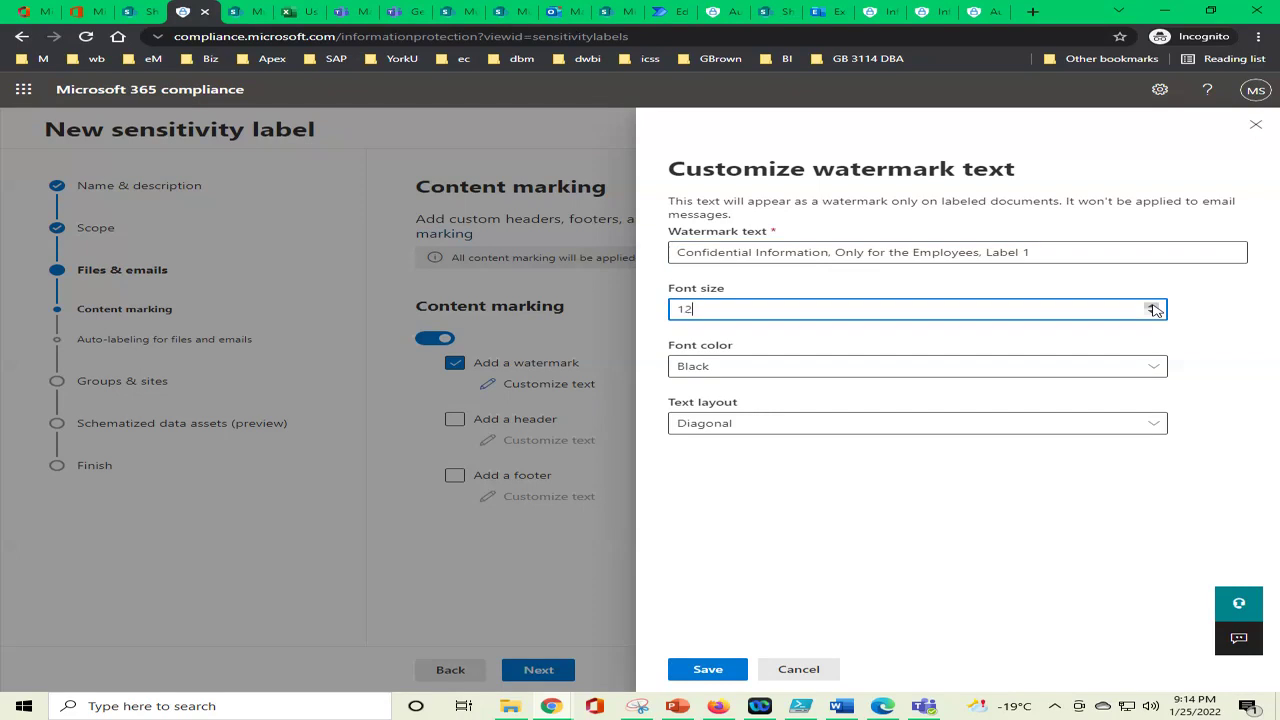
click(1154, 368)
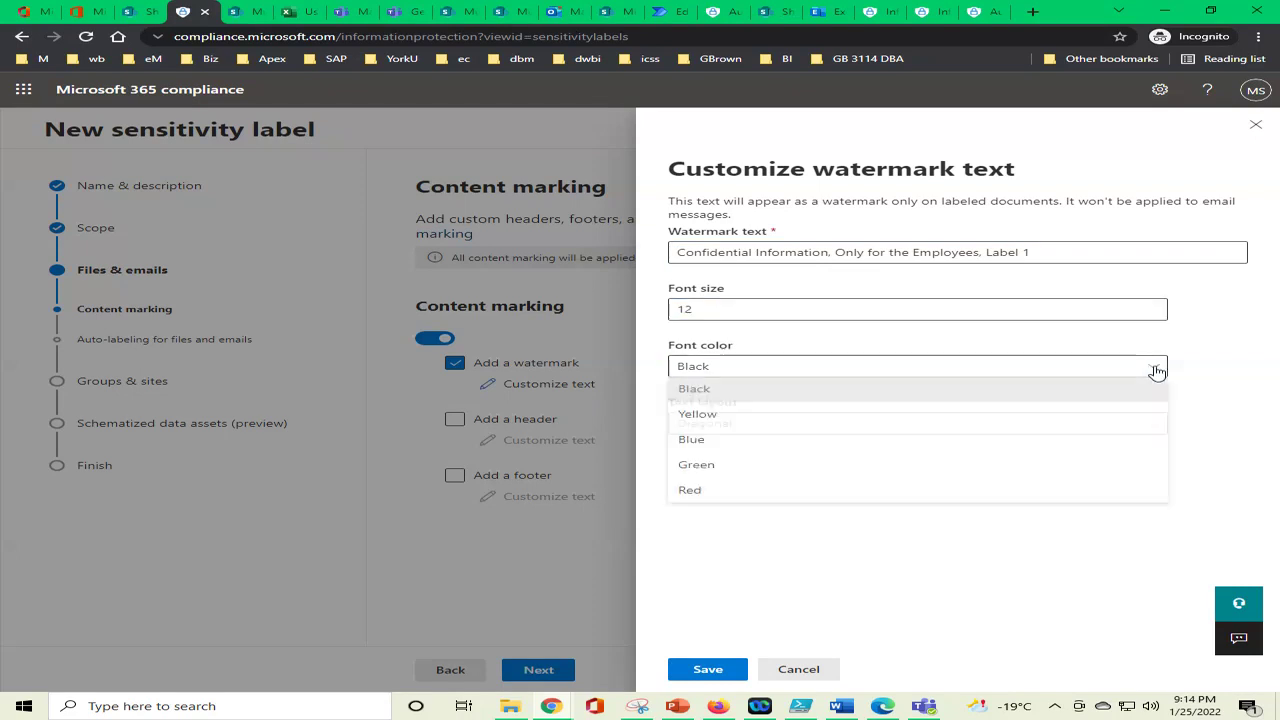
click(734, 493)
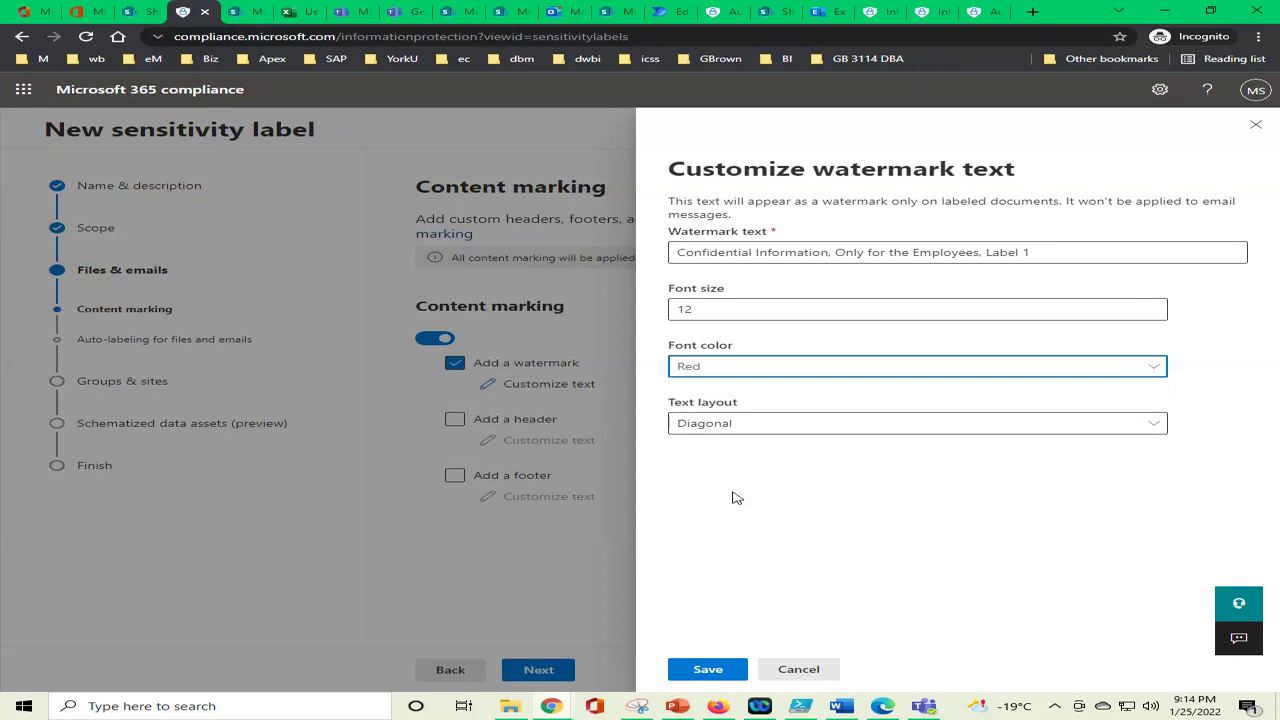
click(762, 428)
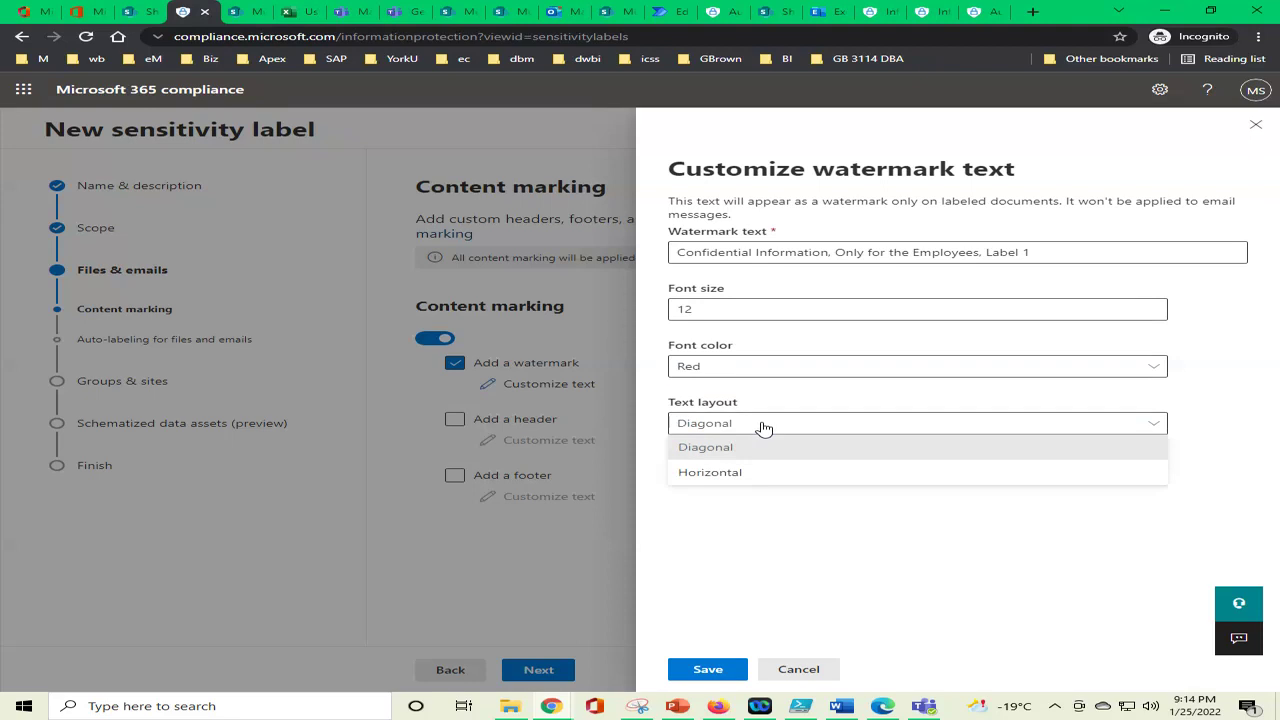
click(762, 428)
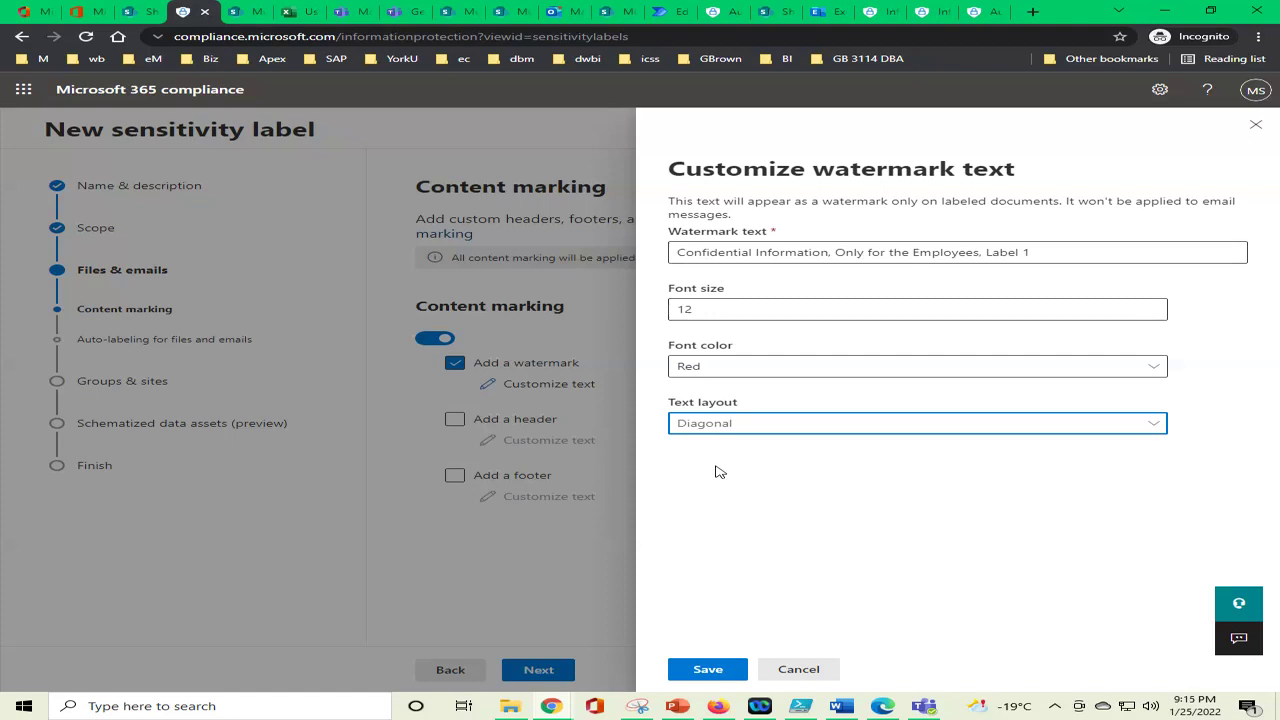
Save the customized watermark text settings
click(707, 669)
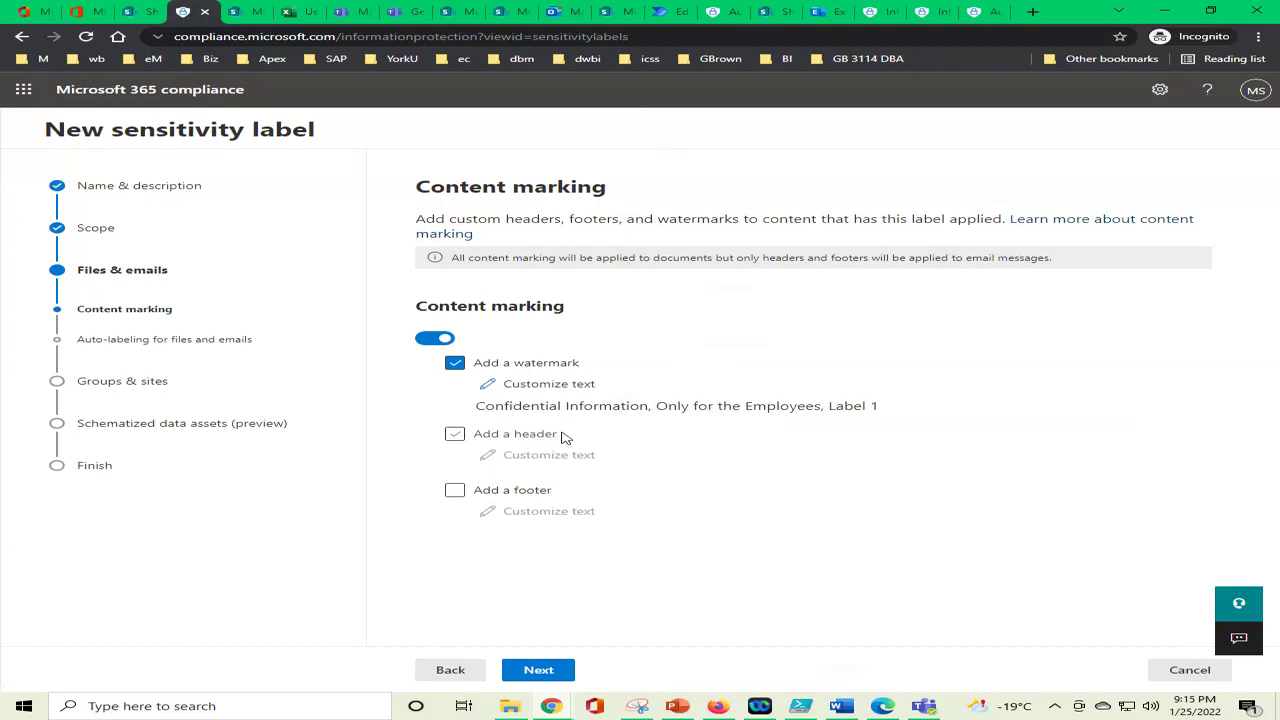
click(520, 437)
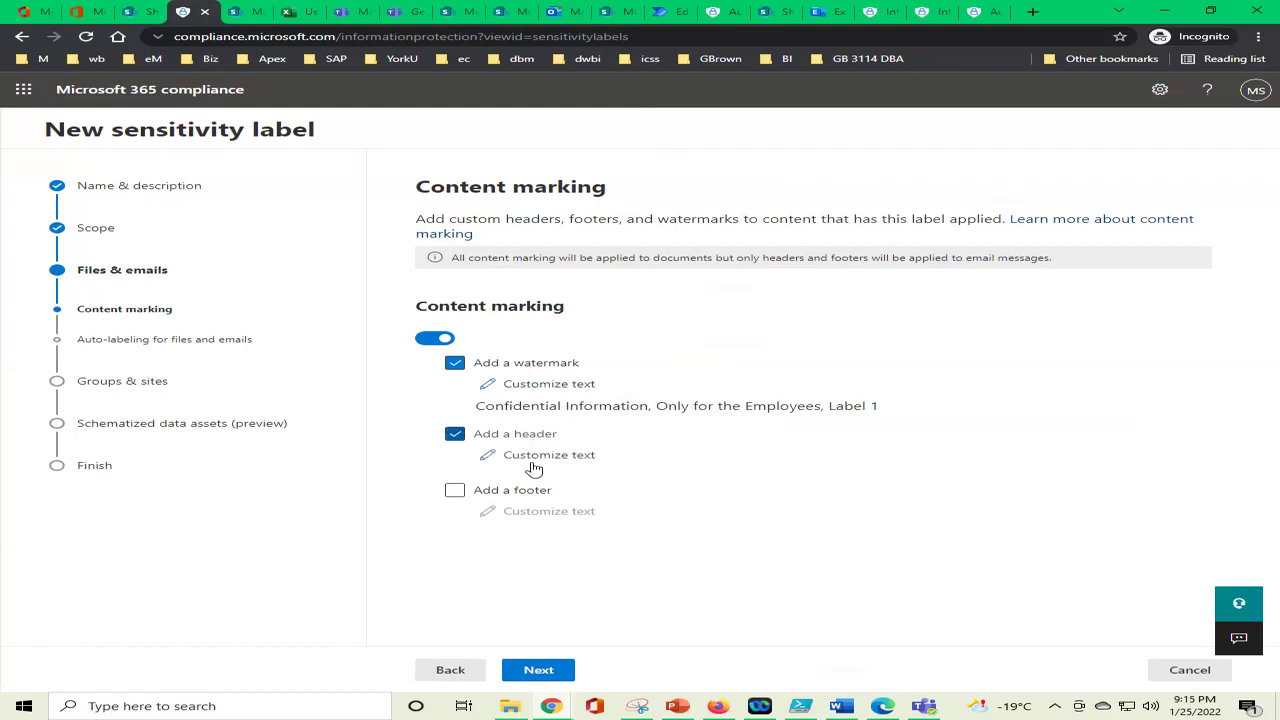
click(533, 458)
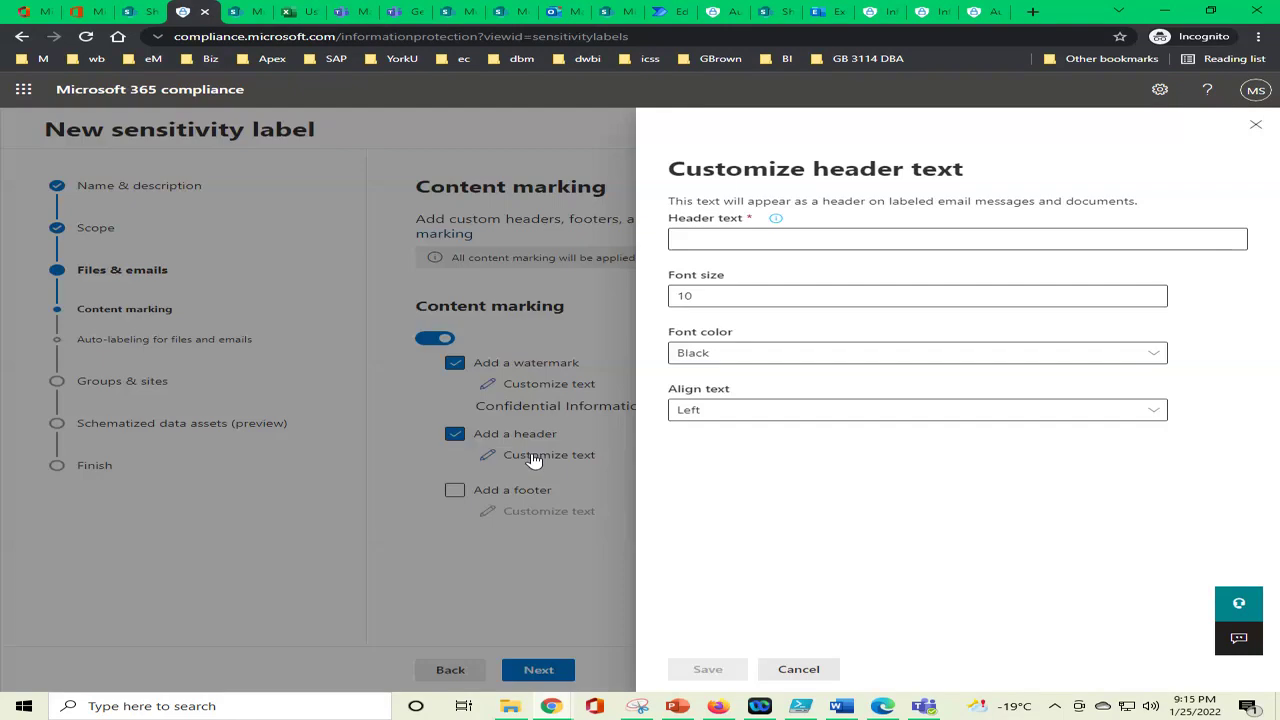
click(798, 669)
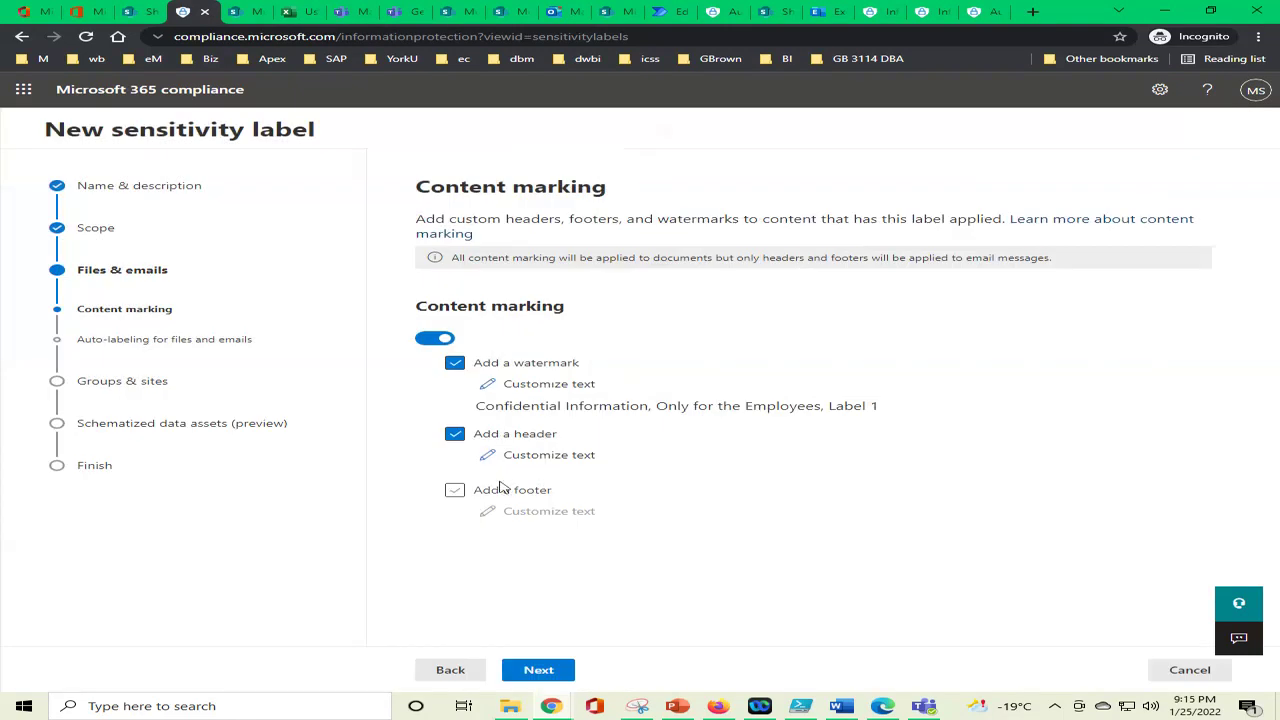
click(457, 438)
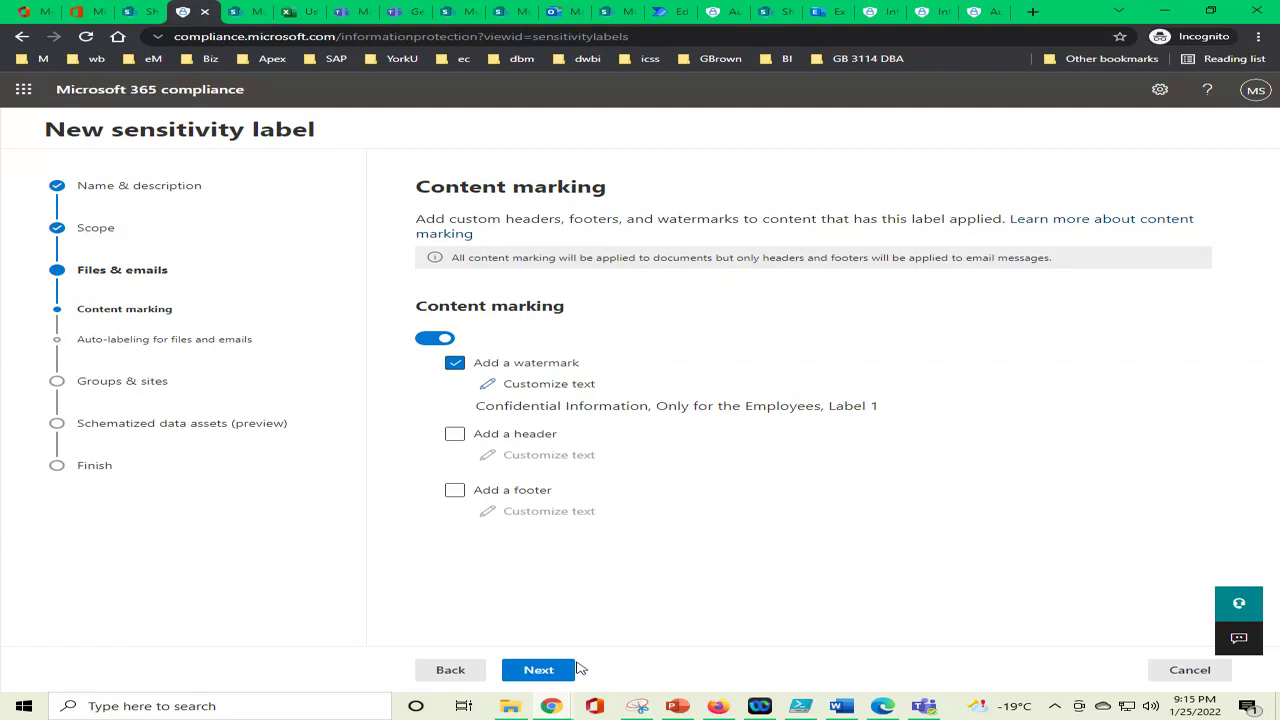
Continue to auto-labeling for files and emails, turn it on, and add a Content contains condition
click(538, 670)
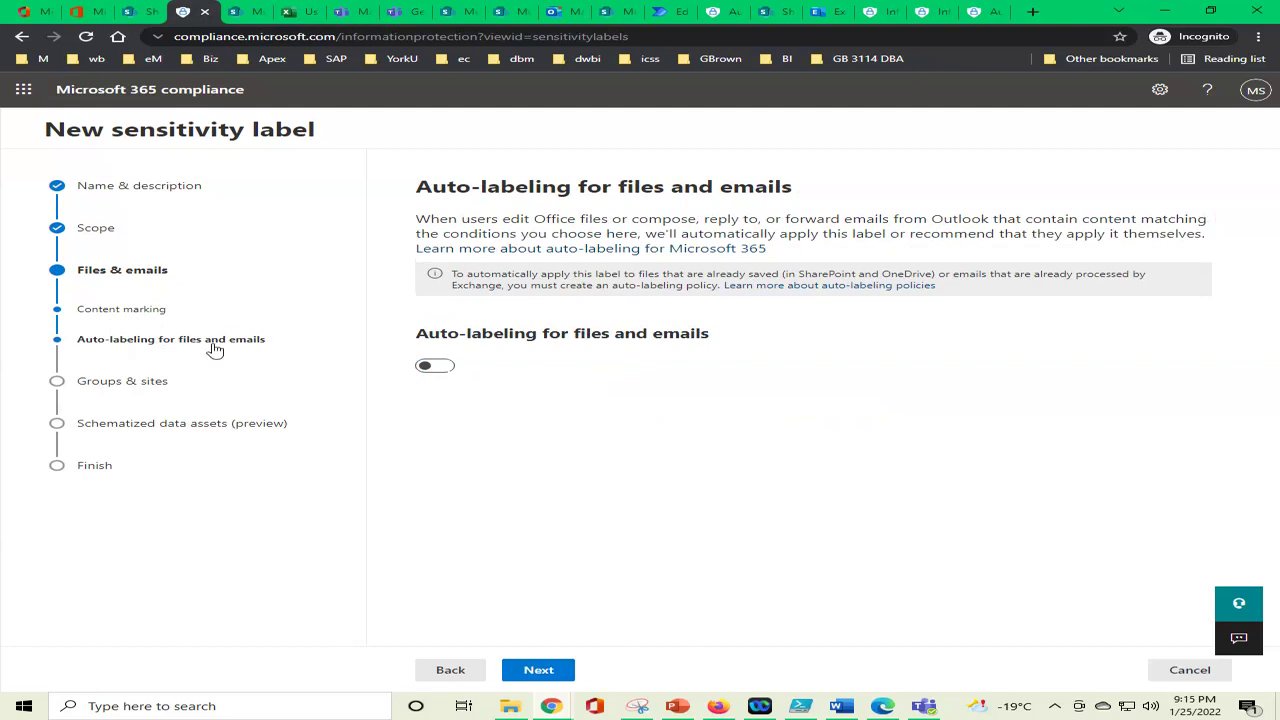
click(440, 367)
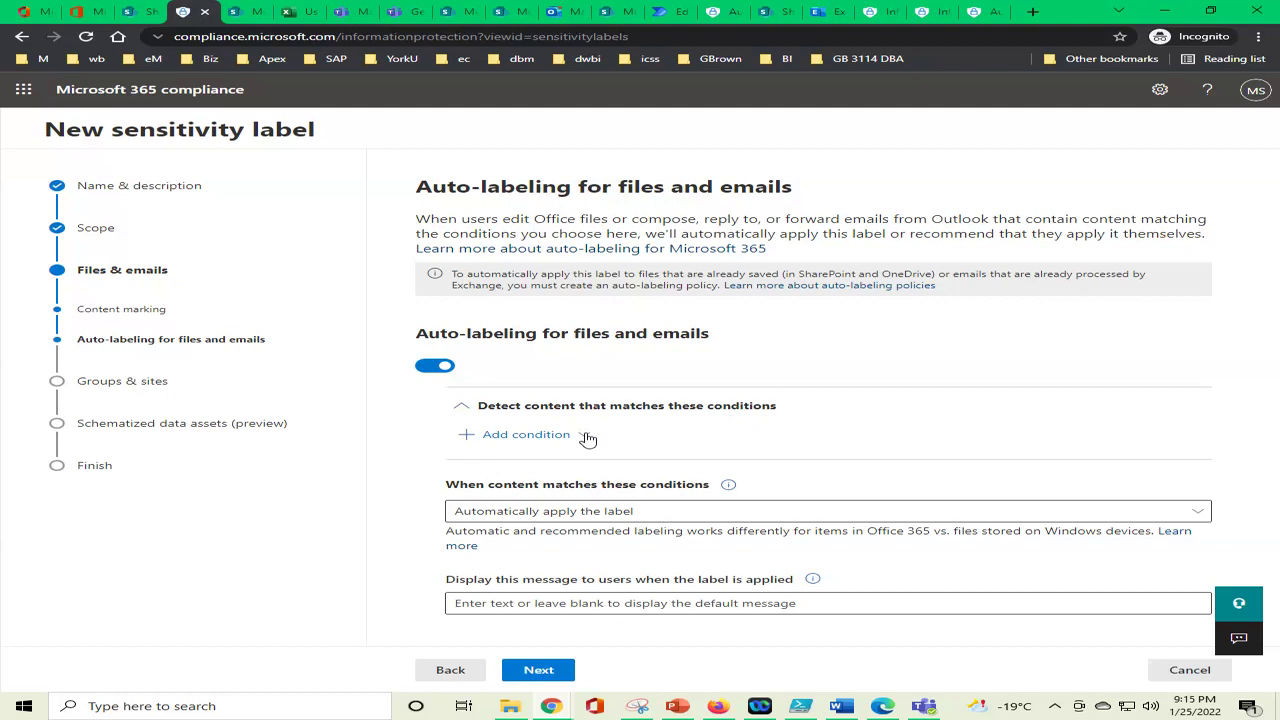
click(502, 435)
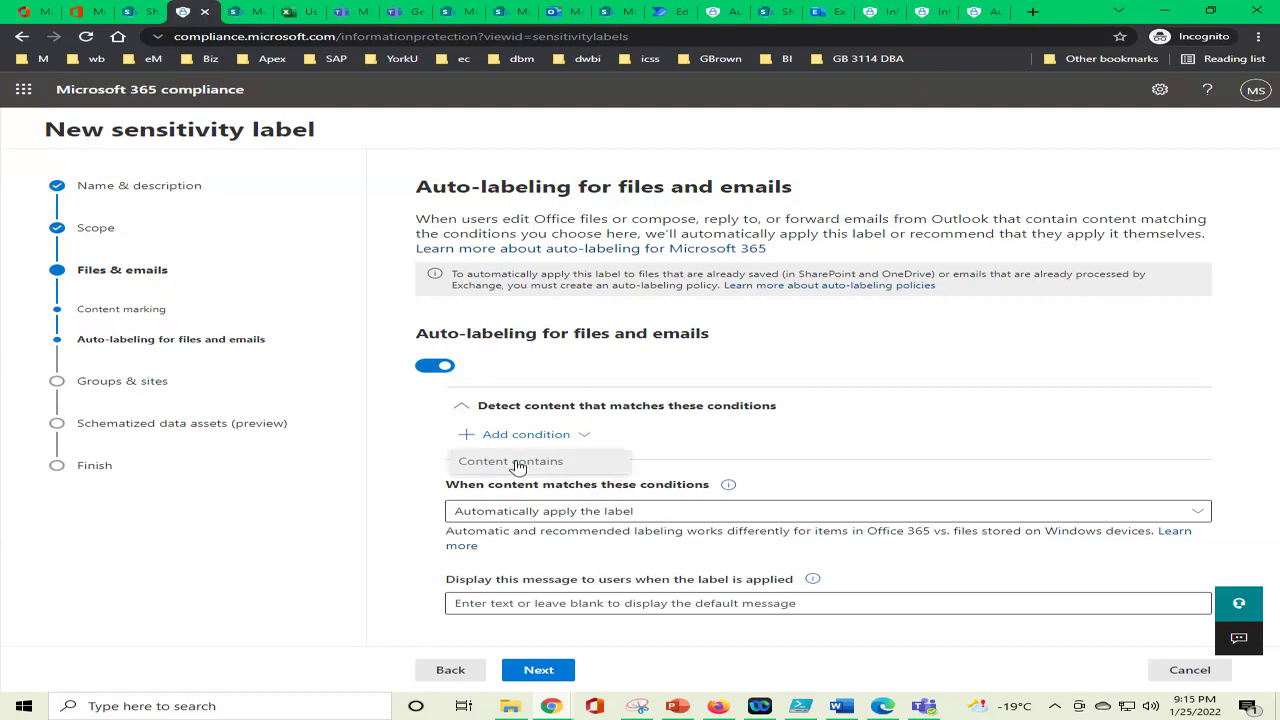
click(516, 462)
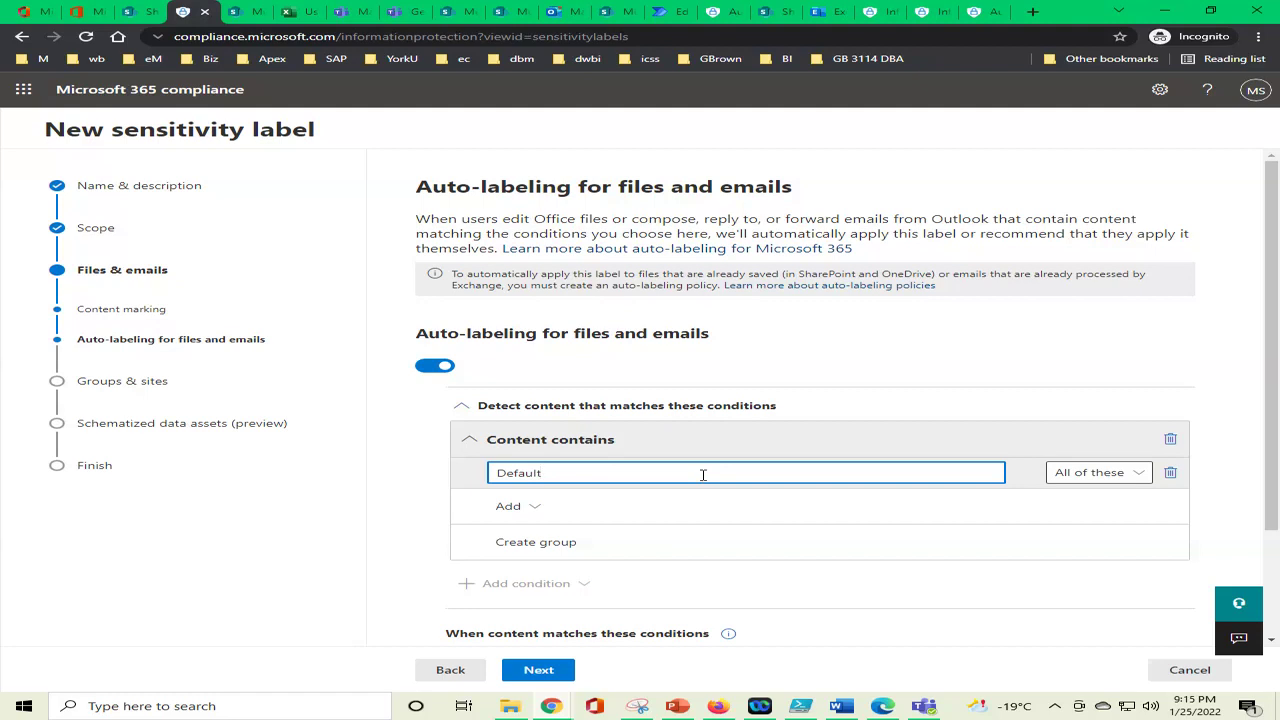
Rename the condition's Default group to "SIN Number"
text(im)
text(IN)
text( Number)
key(Home)
key(Delete)
key(Delete)
key(Delete)
key(Delete)
key(Delete)
key(Delete)
key(Delete)
key(Delete)
Open the sensitive info types for the SIN Number group and select All Full Names and All Physical Addresses
click(538, 510)
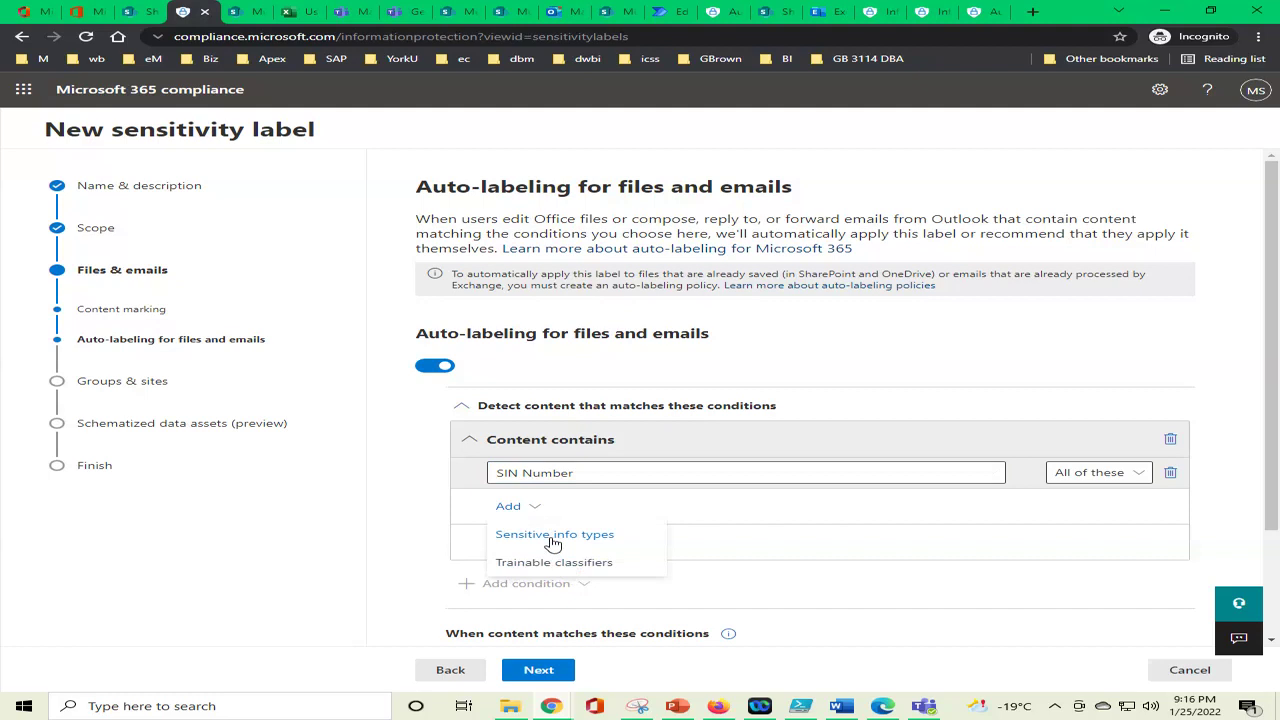
click(553, 540)
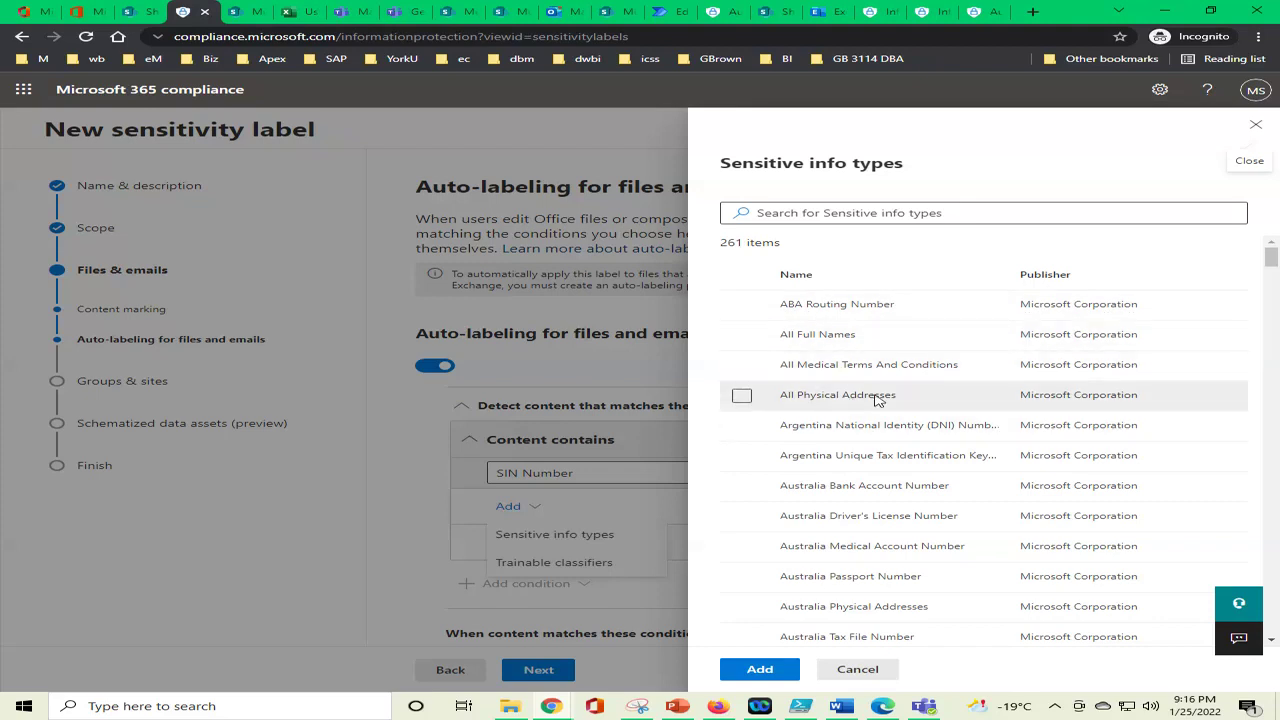
click(741, 397)
click(820, 335)
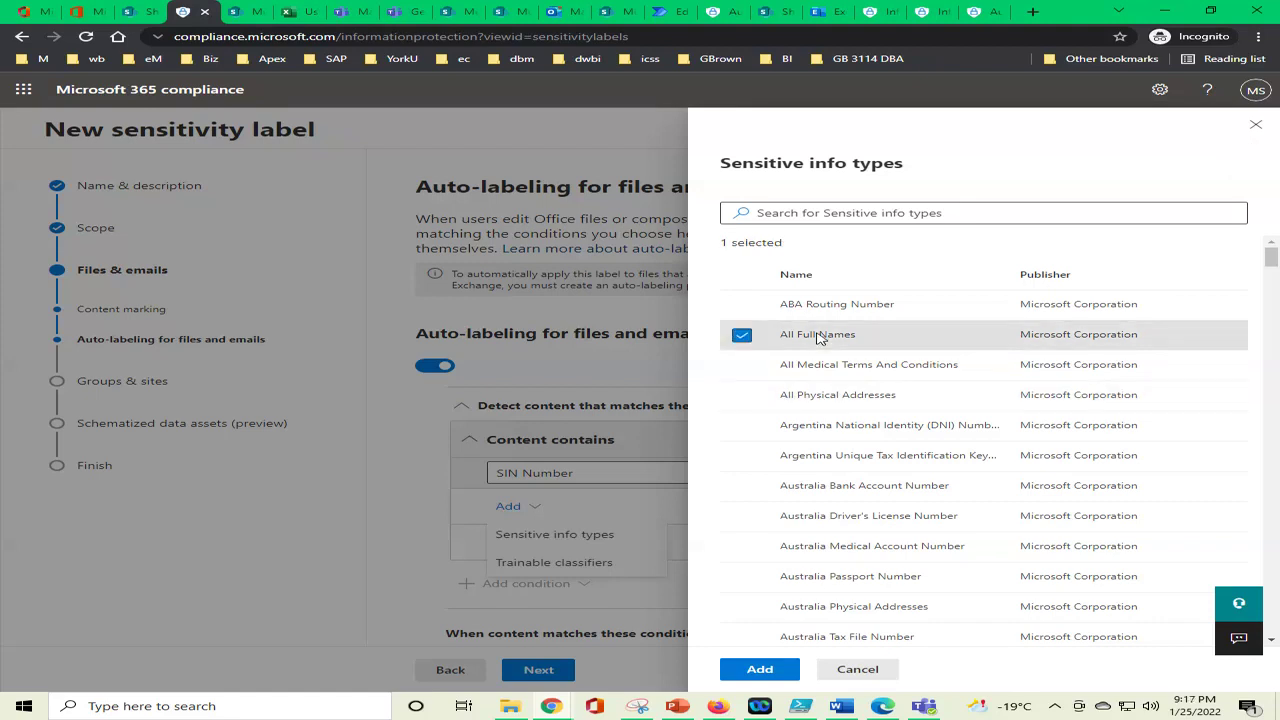
click(742, 397)
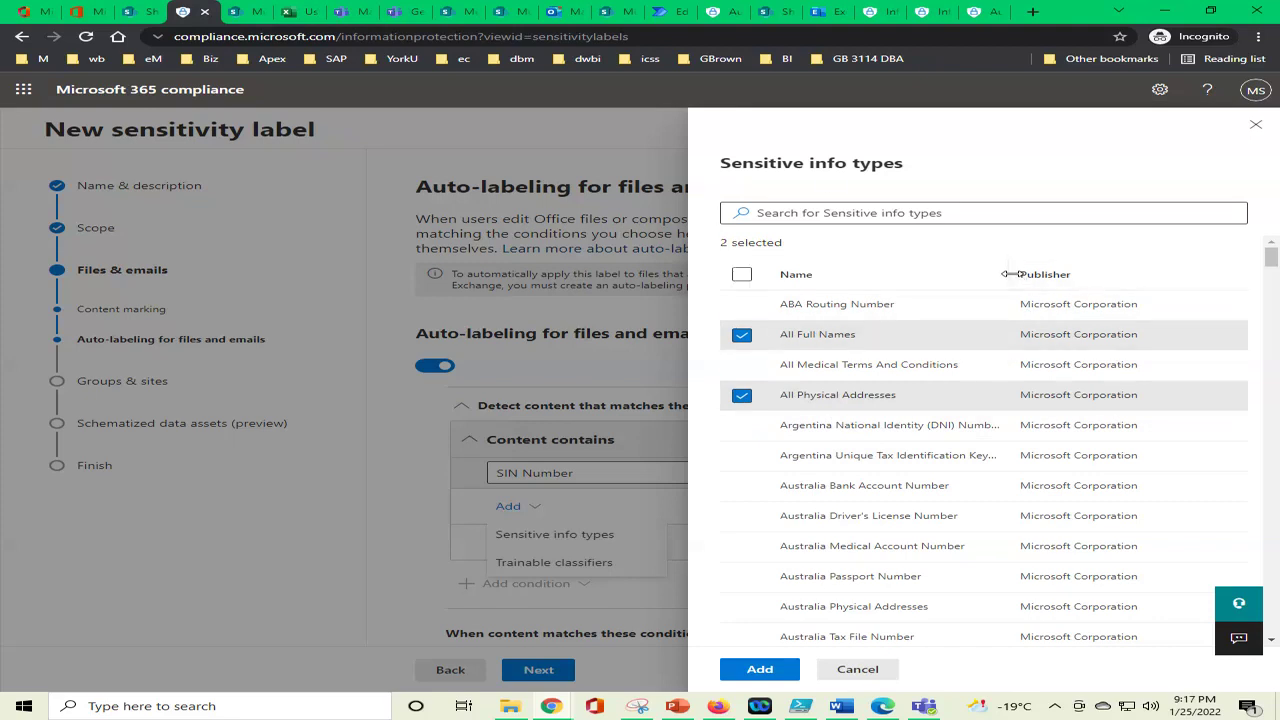
drag(1022, 274, 1082, 276)
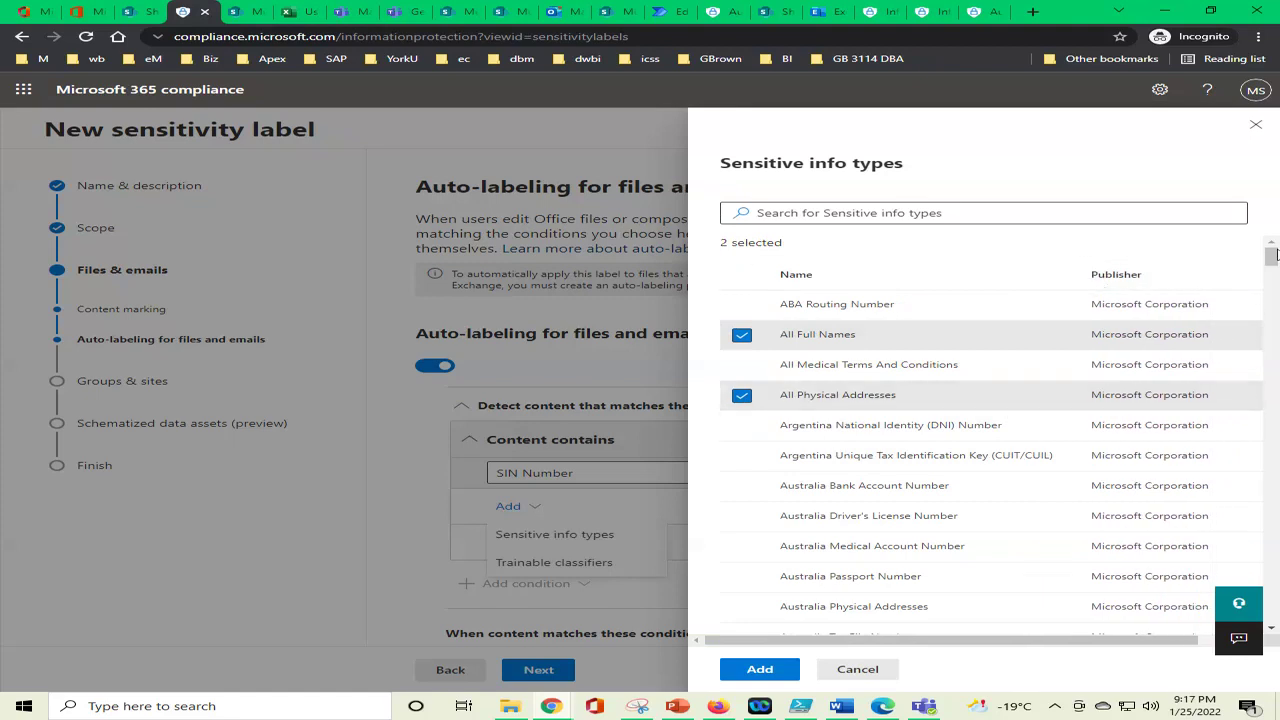
drag(1273, 258, 1274, 256)
Search the sensitive info types for "SIN", select Japan Social Insurance Number (SIN), and add all selected types to the condition
click(988, 212)
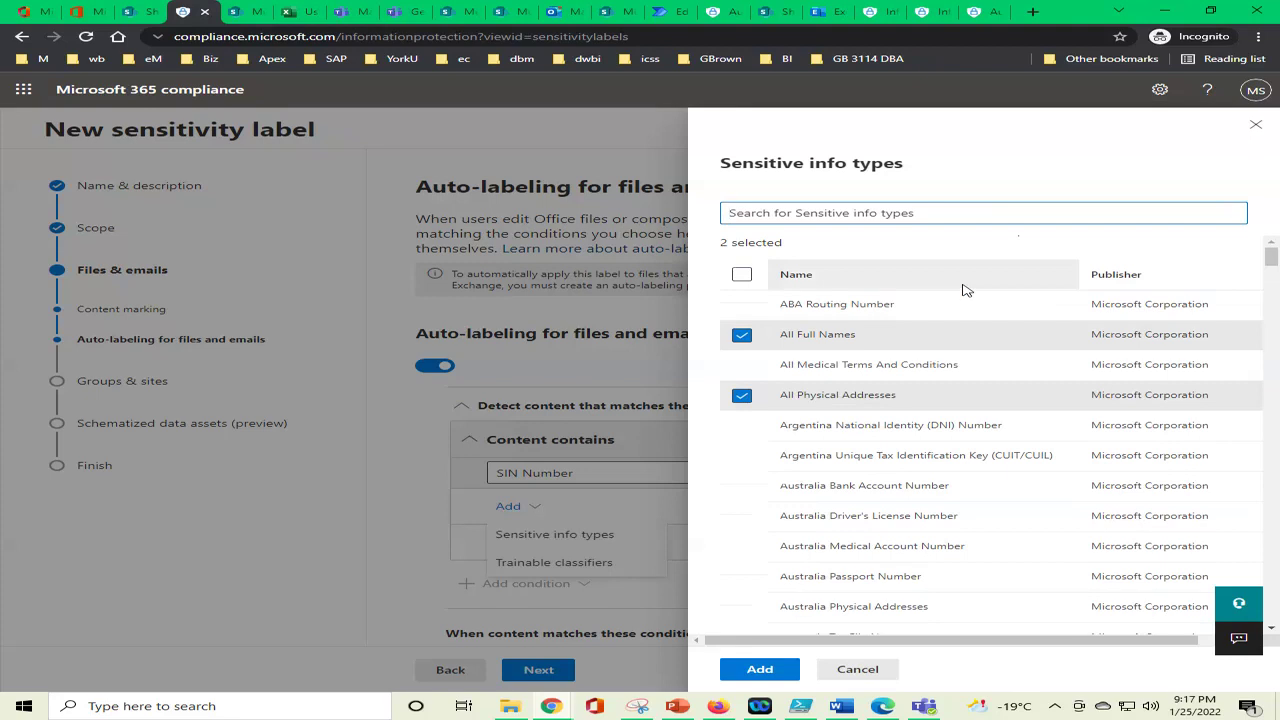
text(SIN)
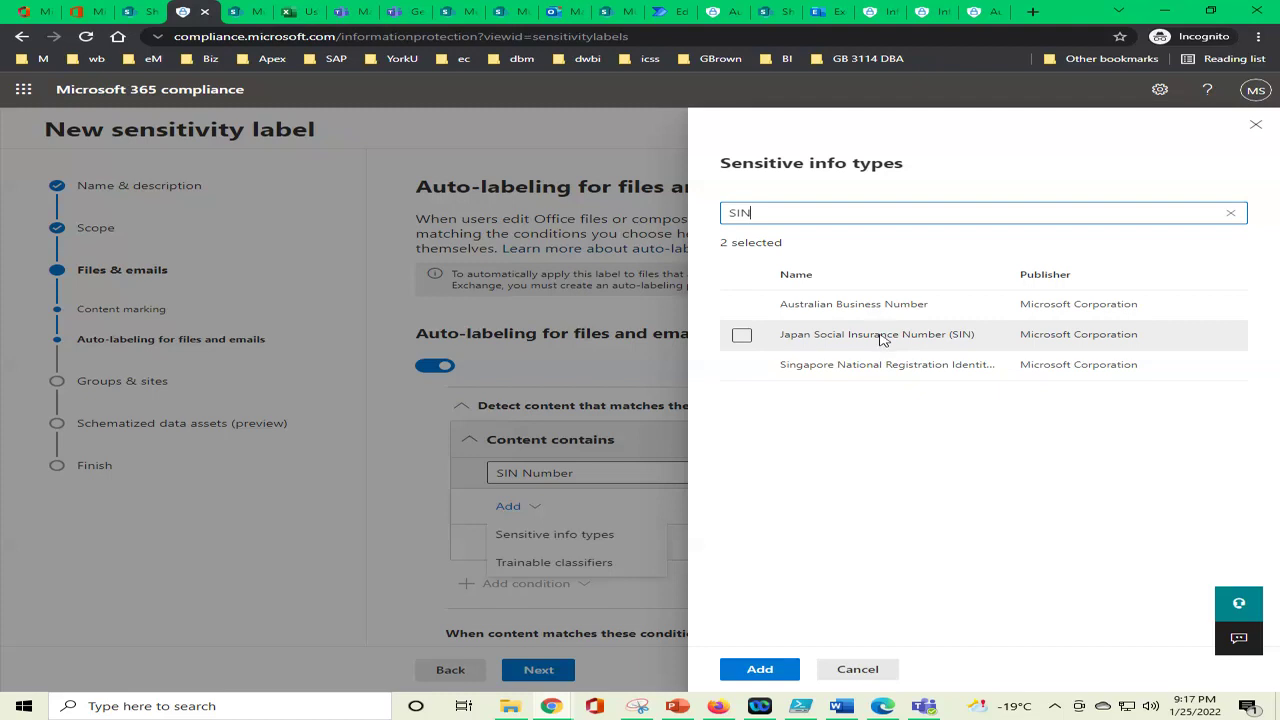
click(742, 336)
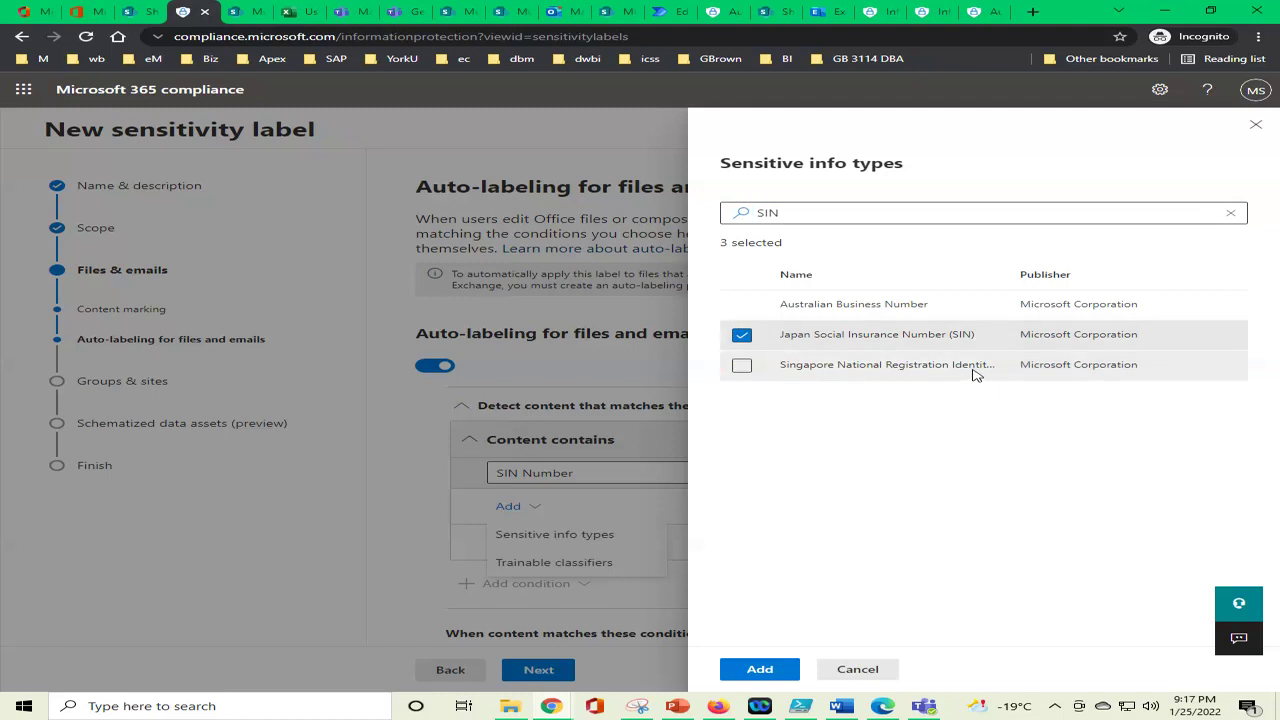
click(833, 213)
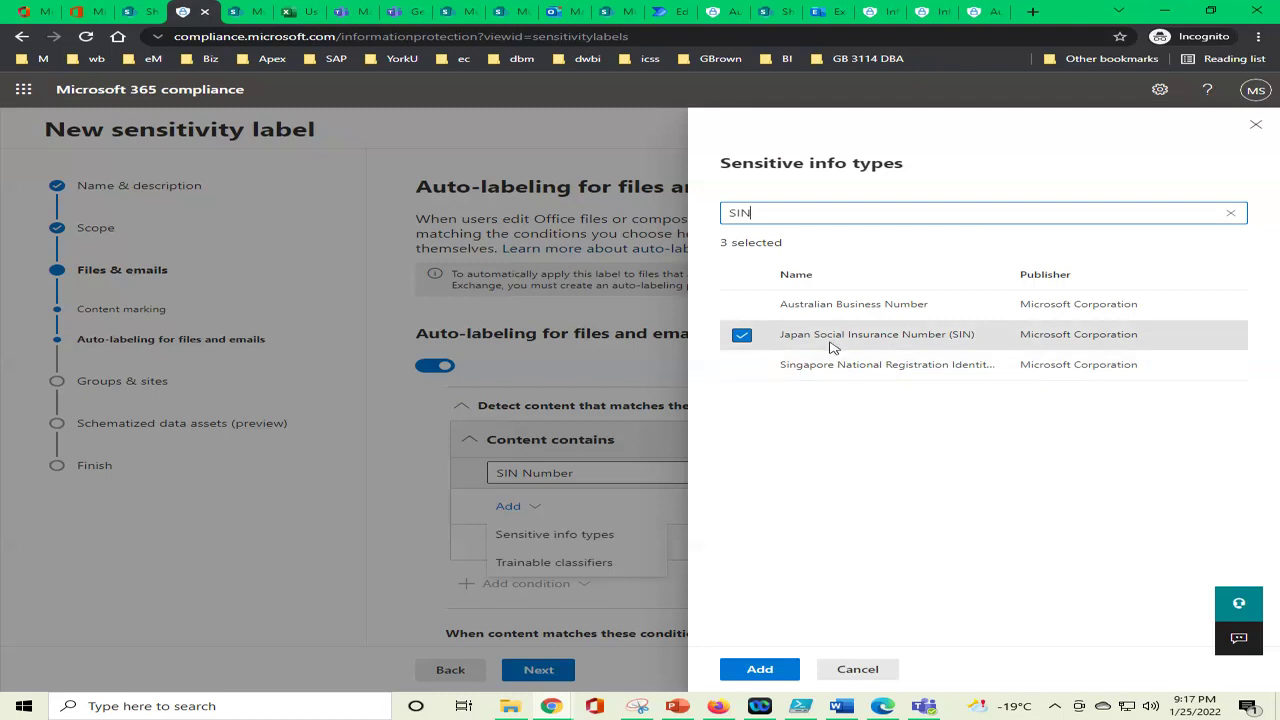
click(766, 672)
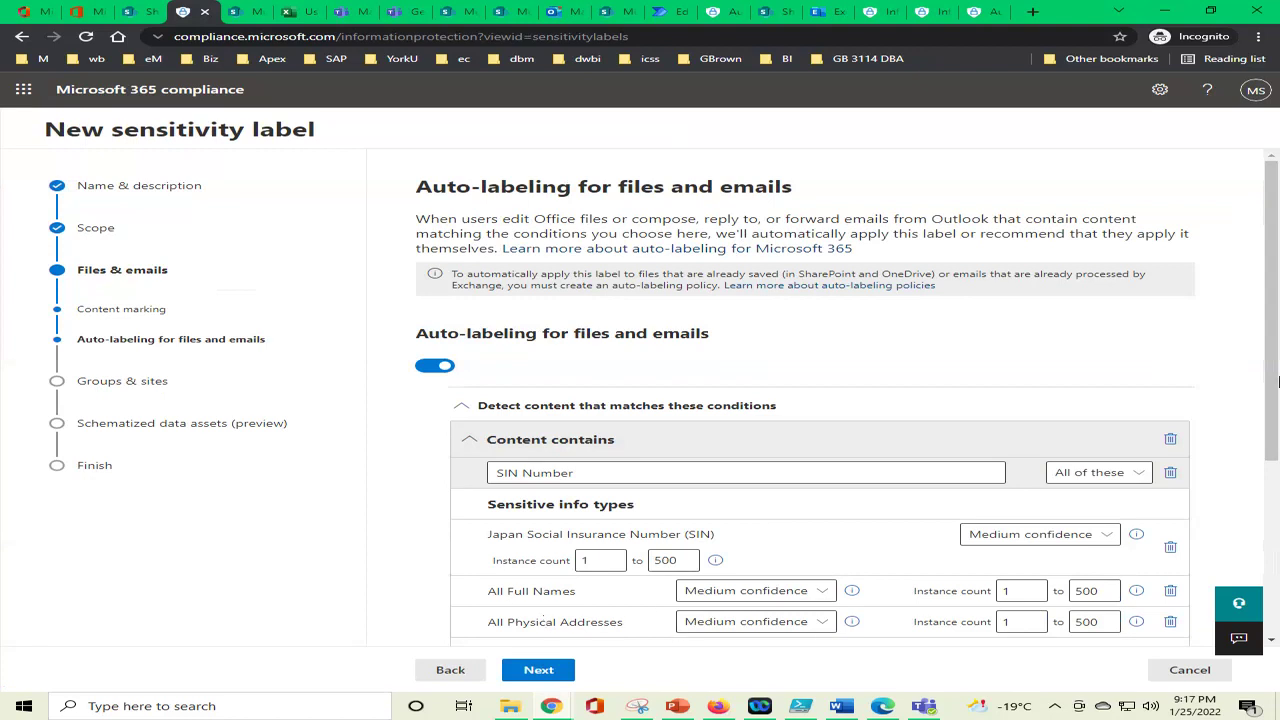
Examine the confidence level options for Japan Social Insurance Number (SIN) in the condition
drag(1278, 380, 1278, 502)
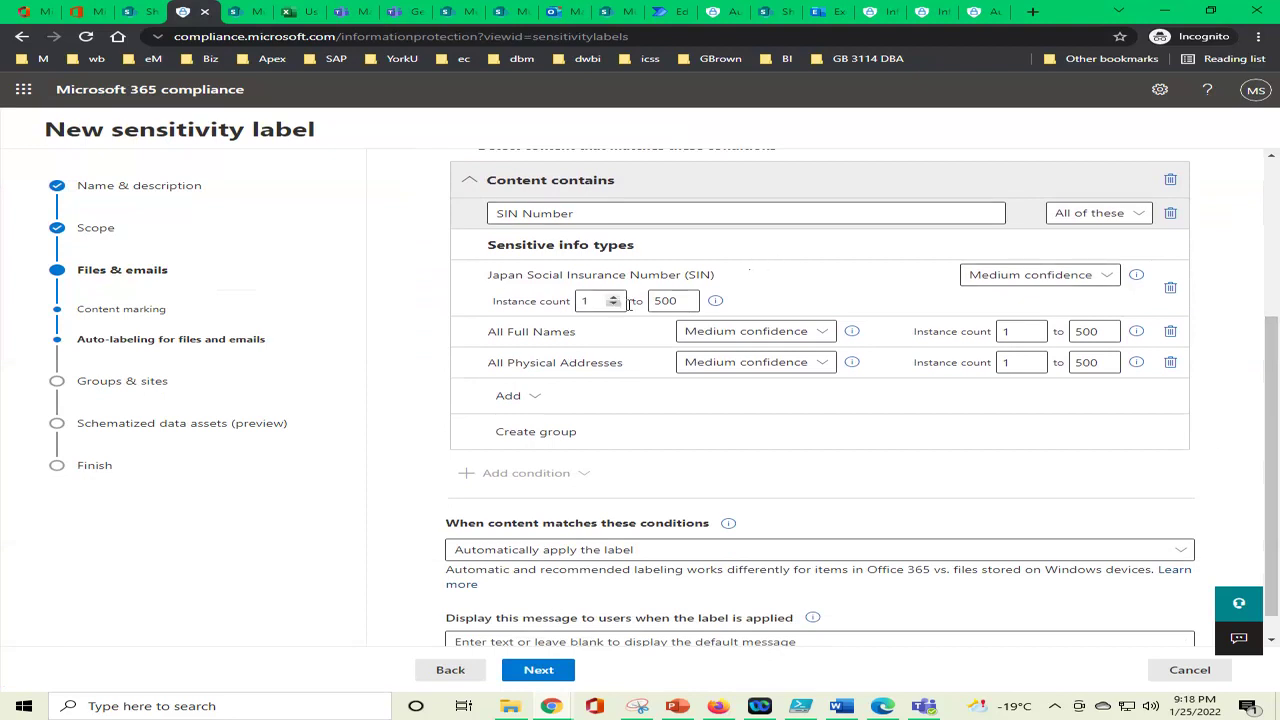
click(1110, 285)
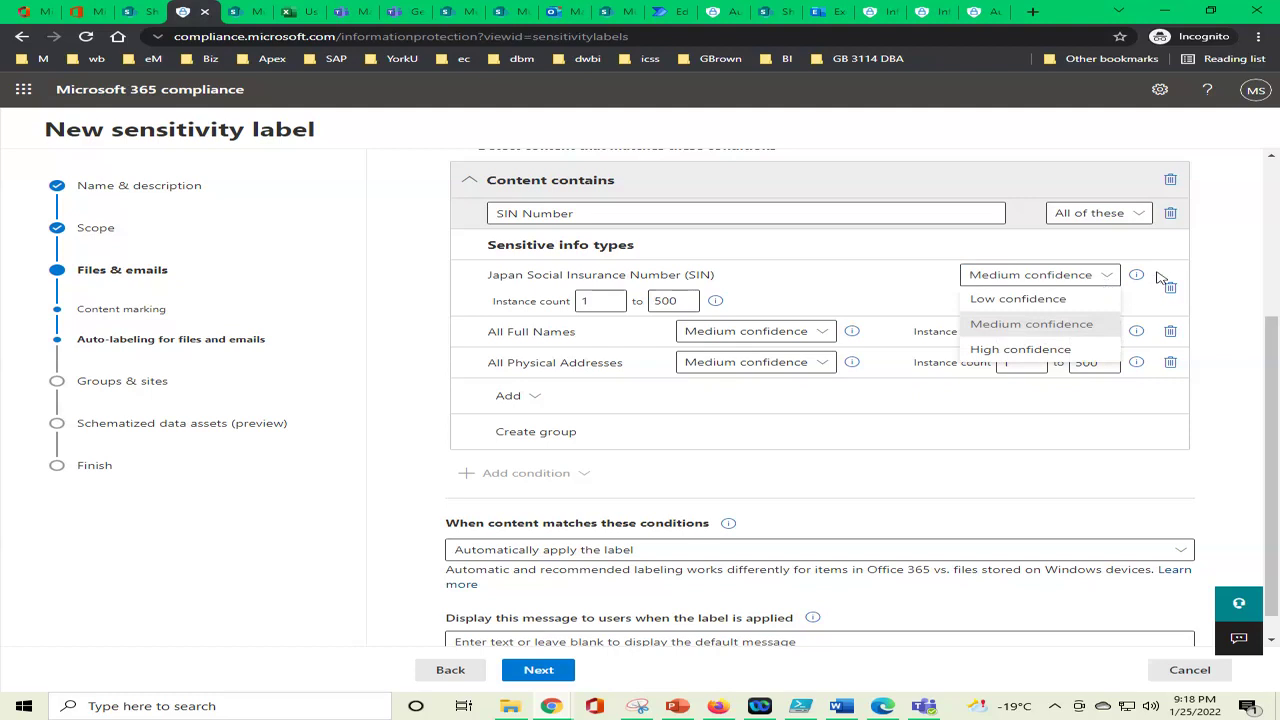
click(905, 278)
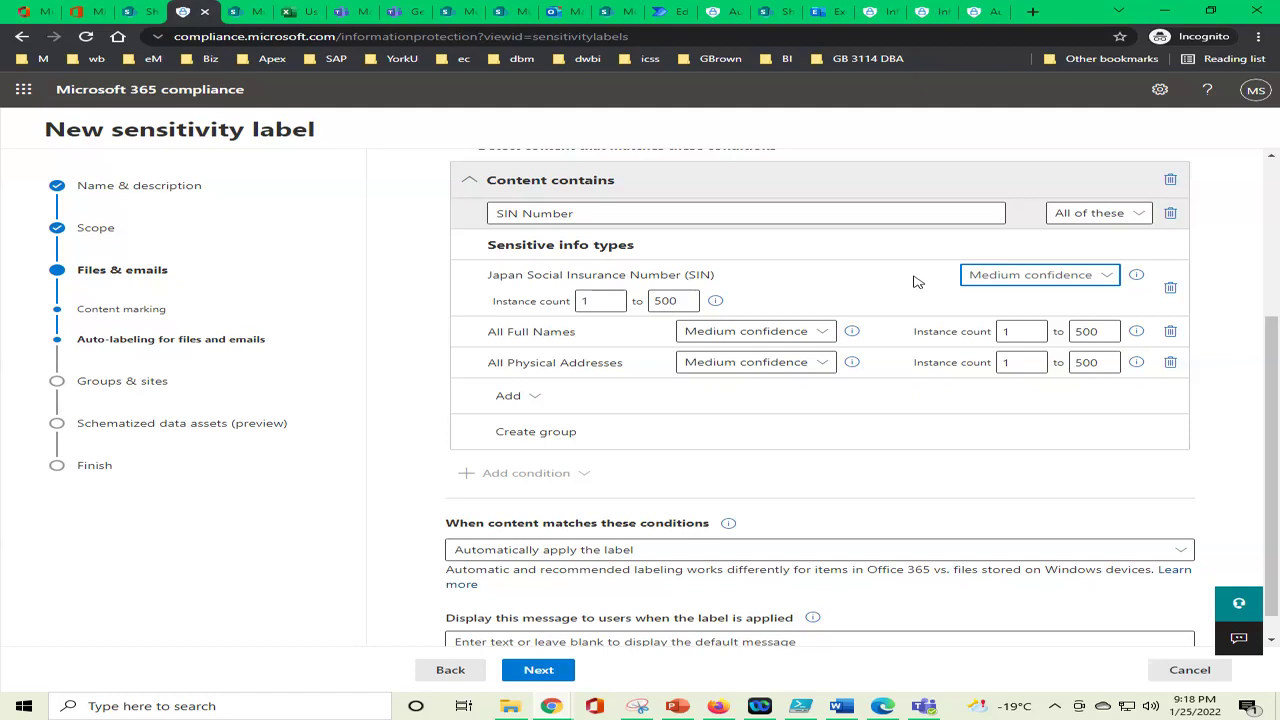
click(1109, 279)
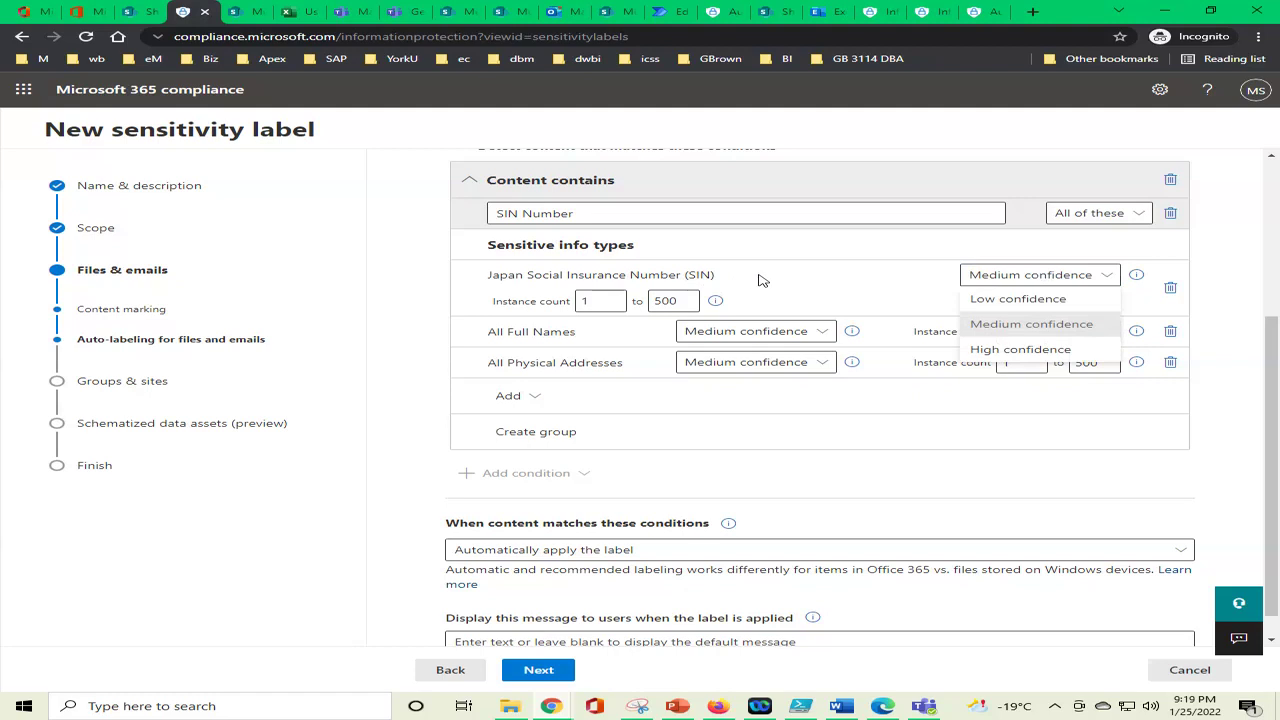
click(826, 278)
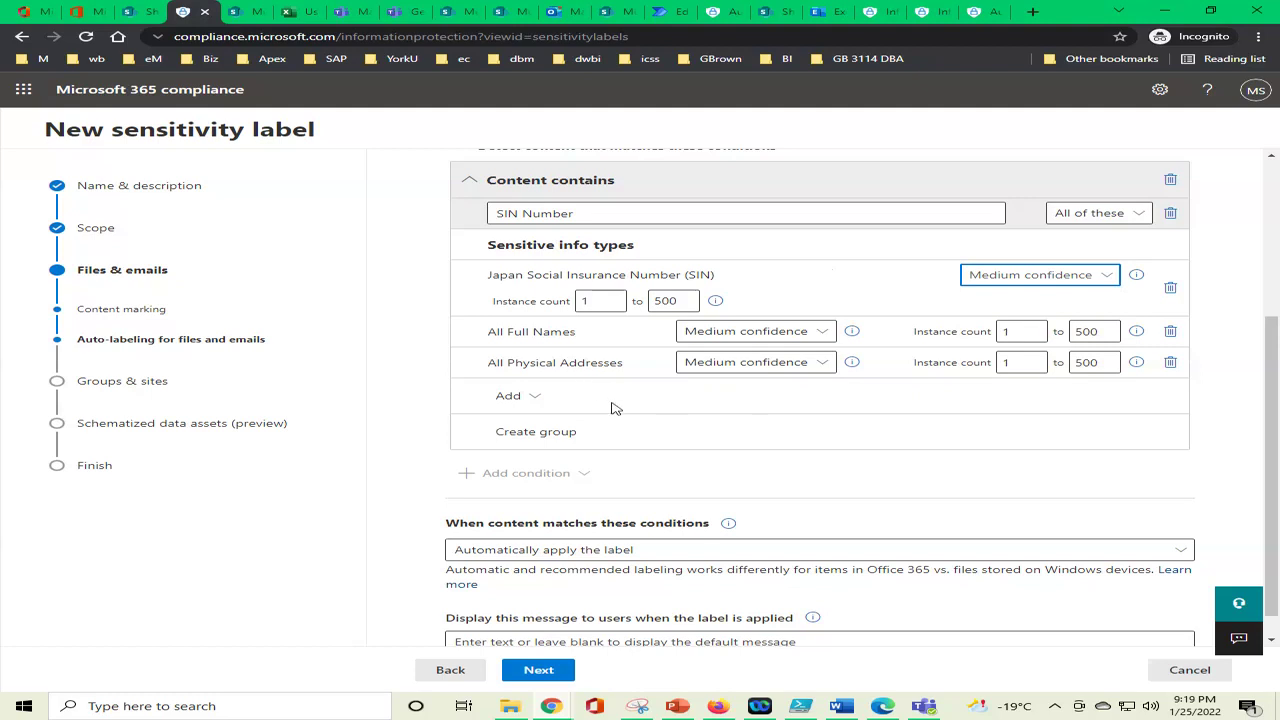
Open the trainable classifiers for the SIN Number group and select Source code
click(540, 401)
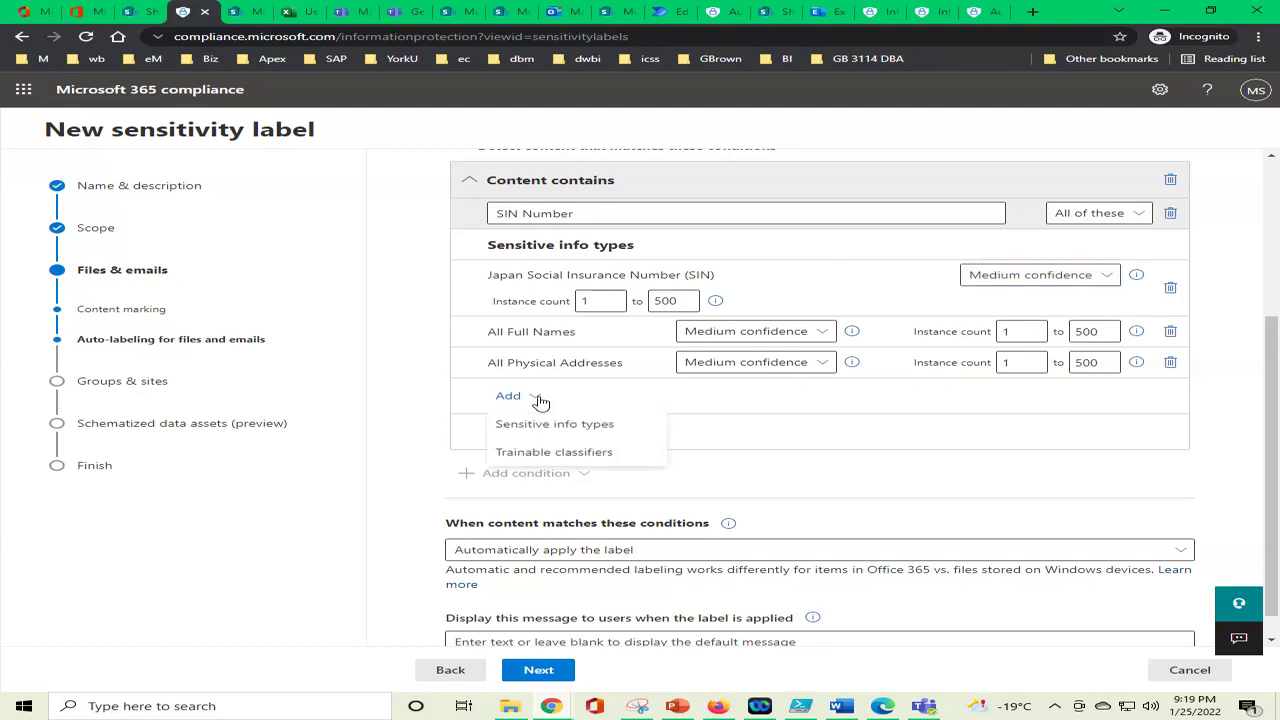
click(548, 456)
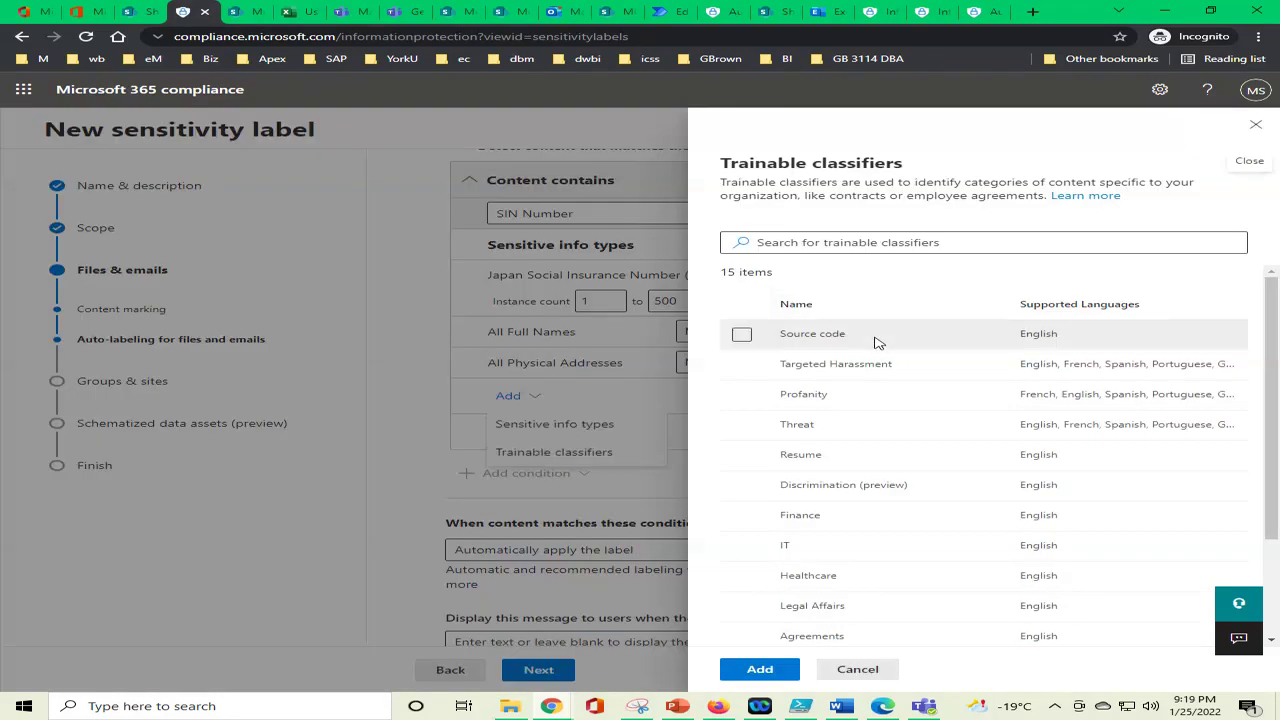
click(740, 338)
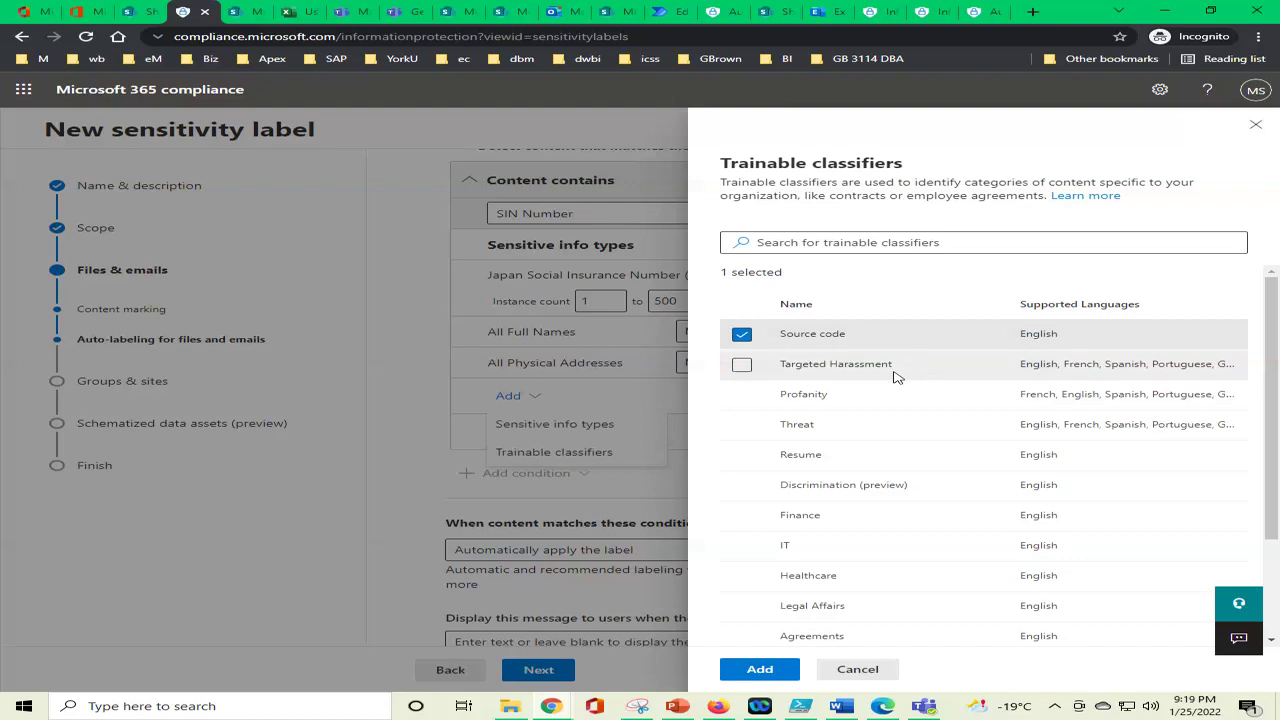
scroll(914, 363, down, 1)
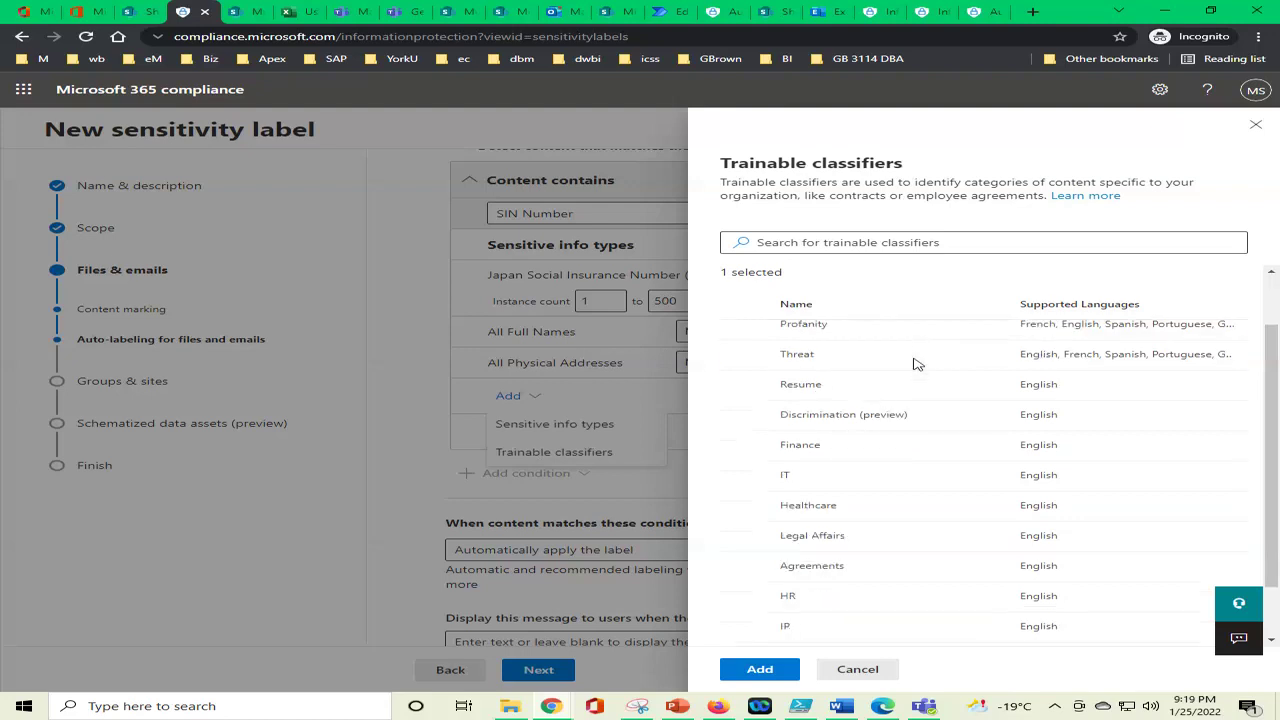
scroll(903, 363, up, 1)
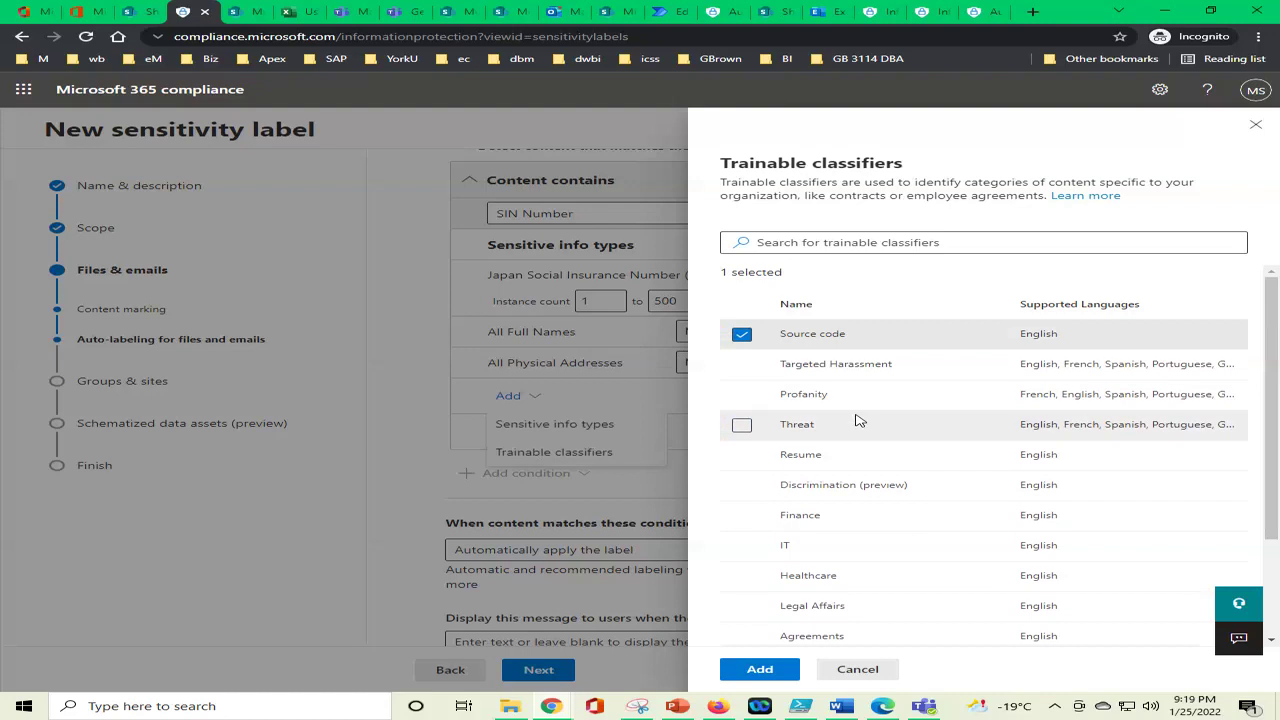
Select the Healthcare, Legal Affairs, Agreements, Tax and Procurement trainable classifiers and add them with Source code to the SIN Number group
scroll(855, 415, down, 1)
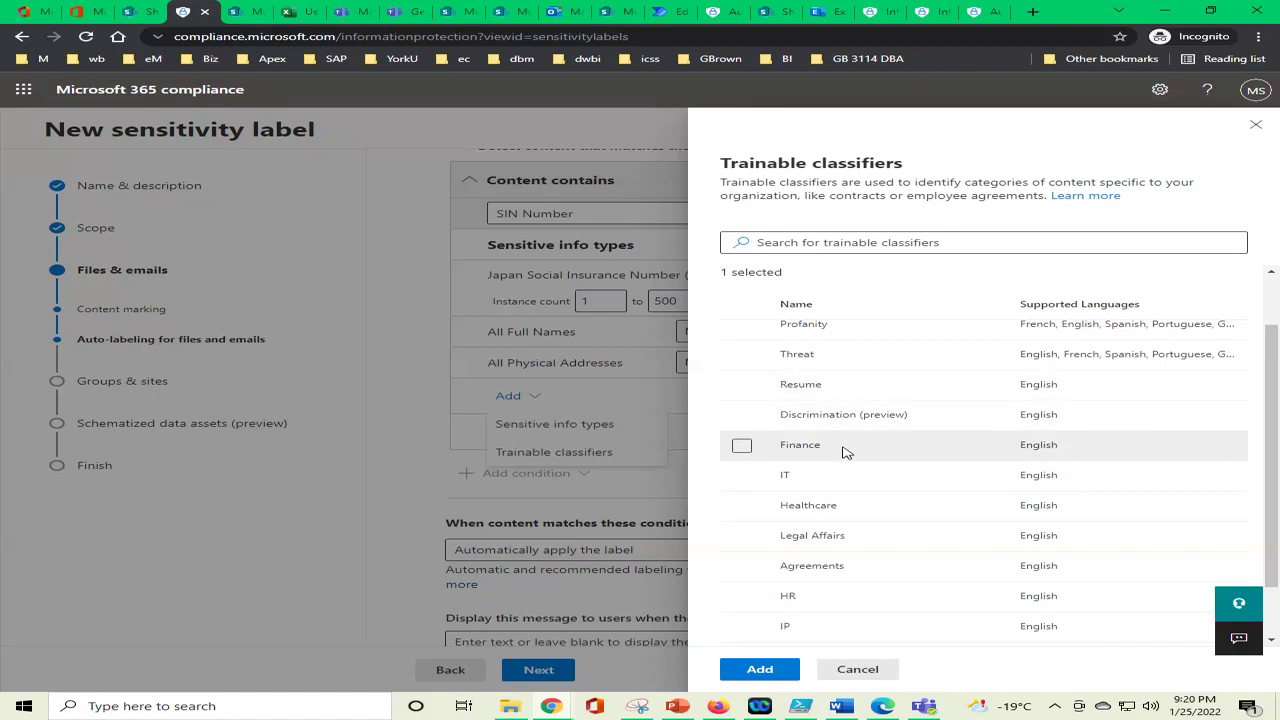
scroll(847, 452, down, 1)
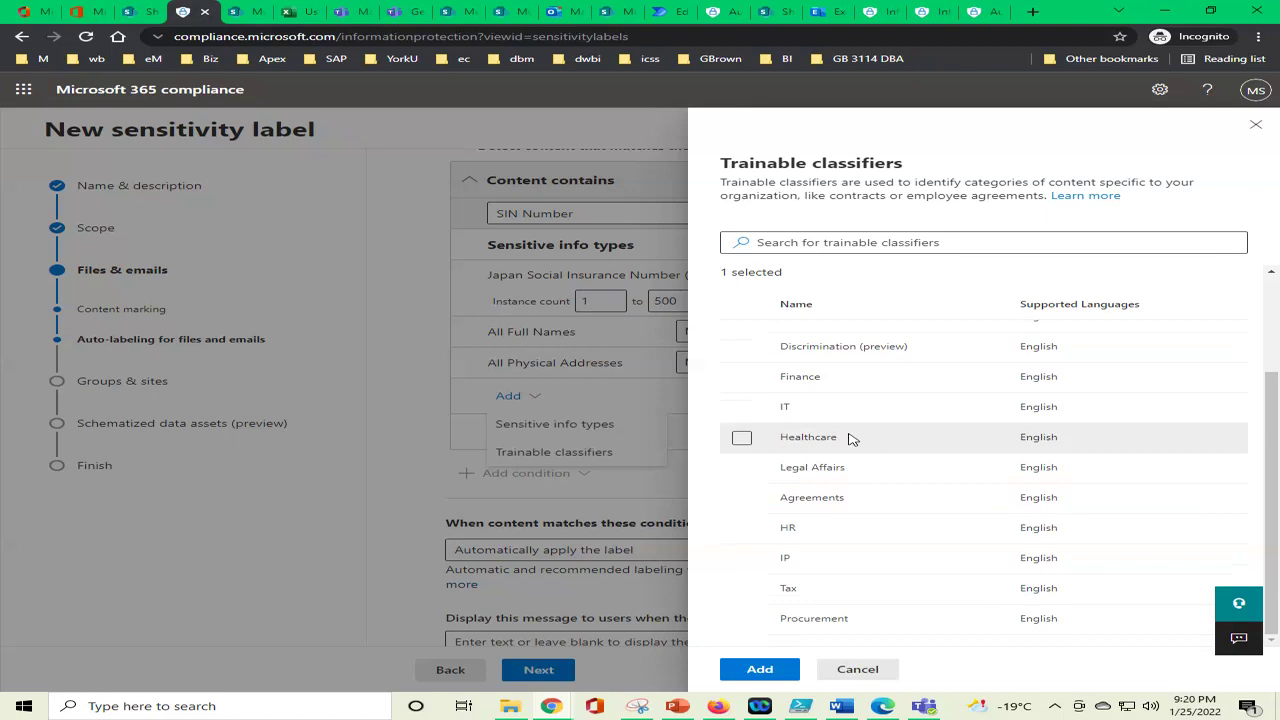
click(741, 441)
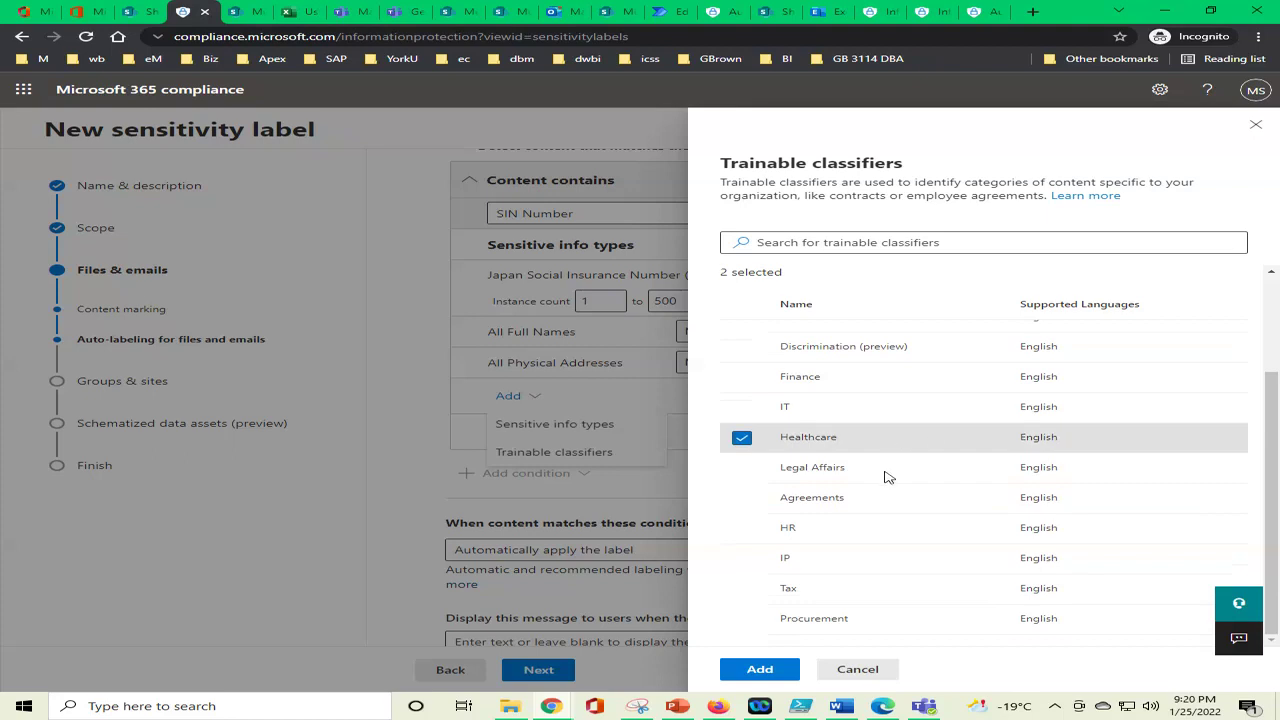
click(738, 470)
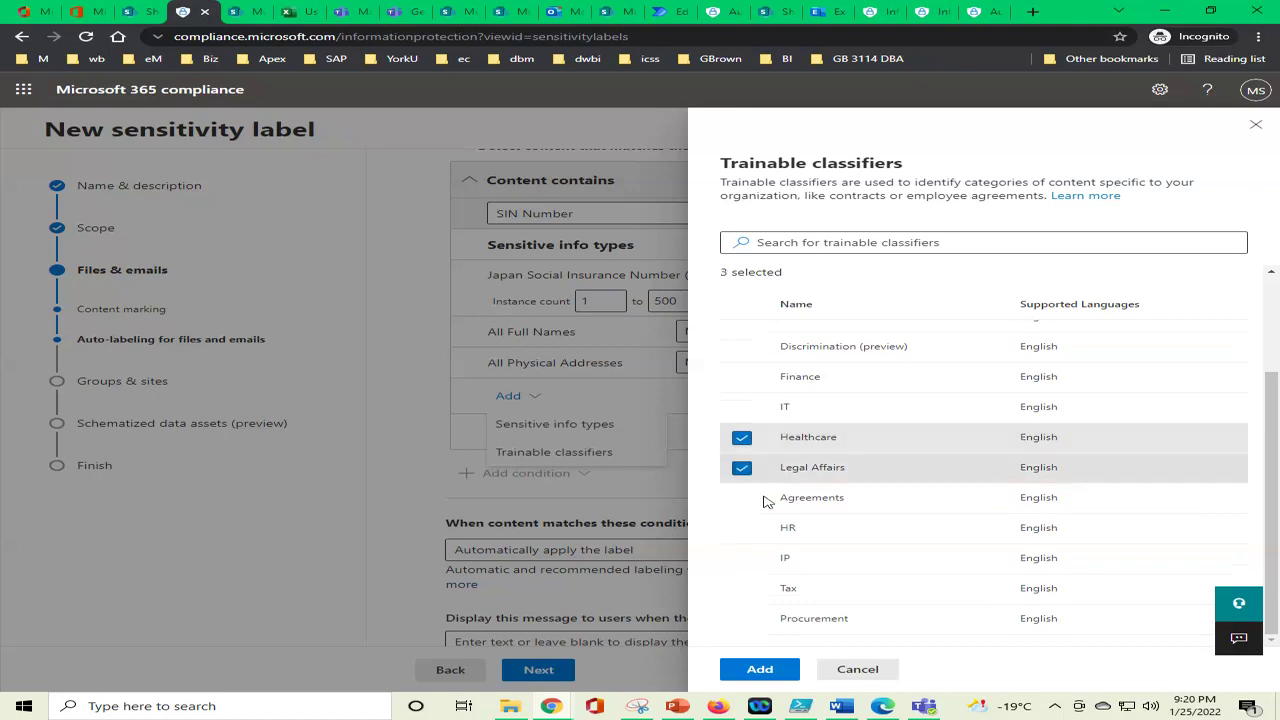
click(741, 499)
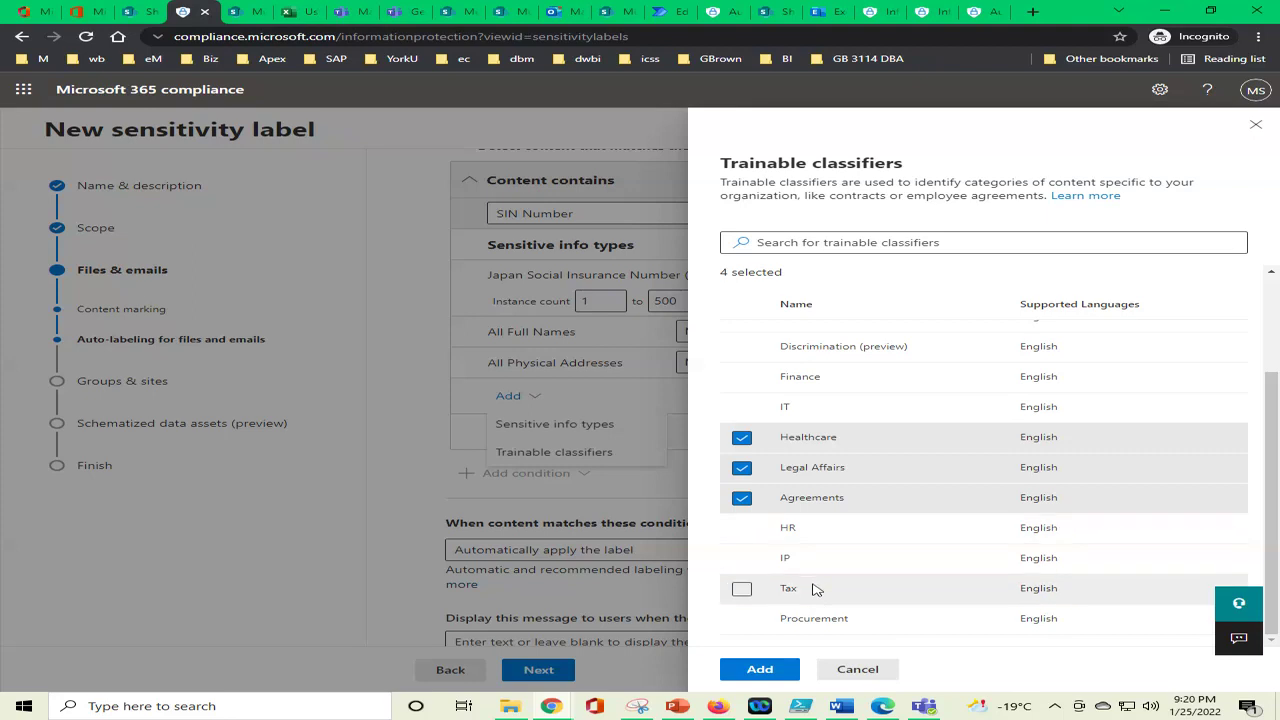
click(742, 590)
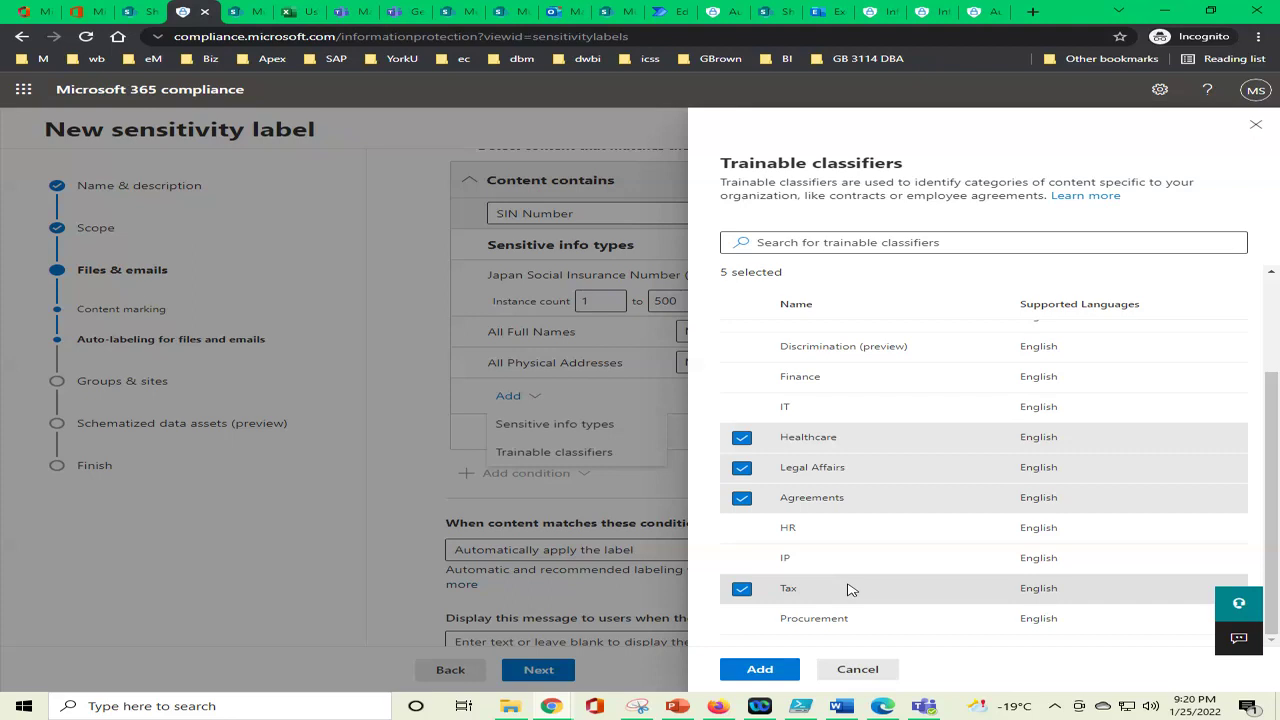
click(742, 620)
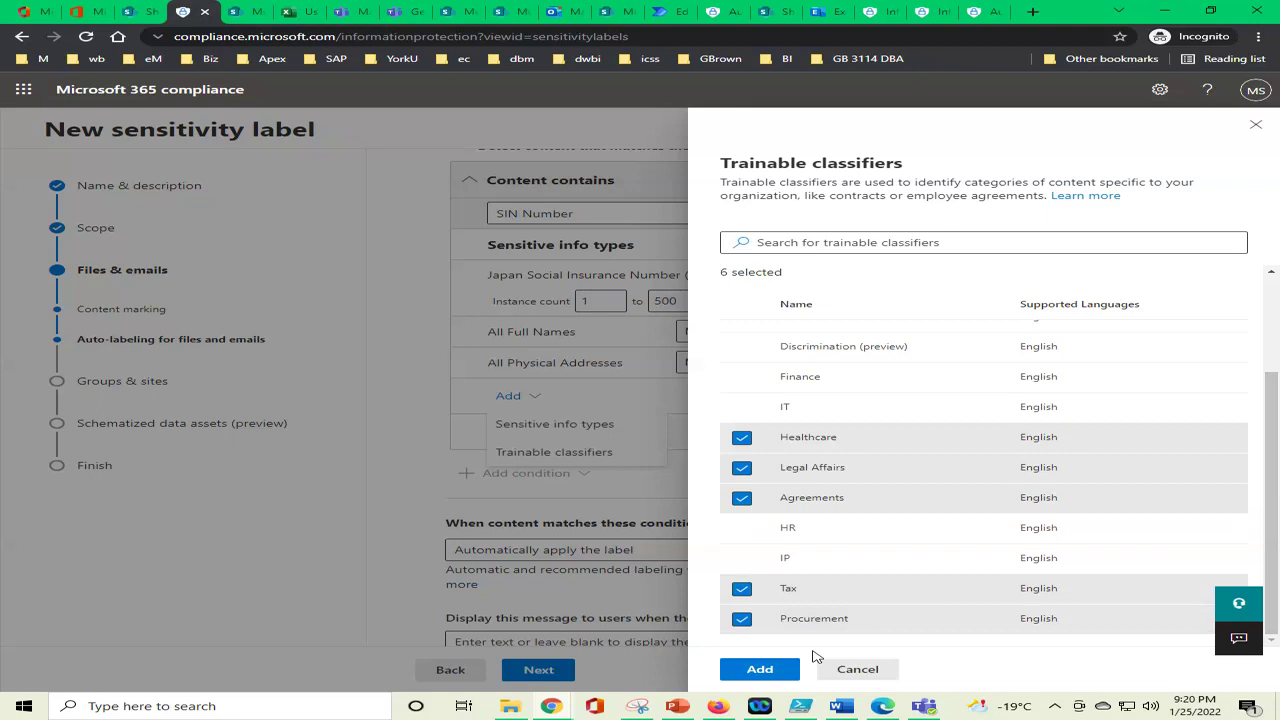
click(757, 669)
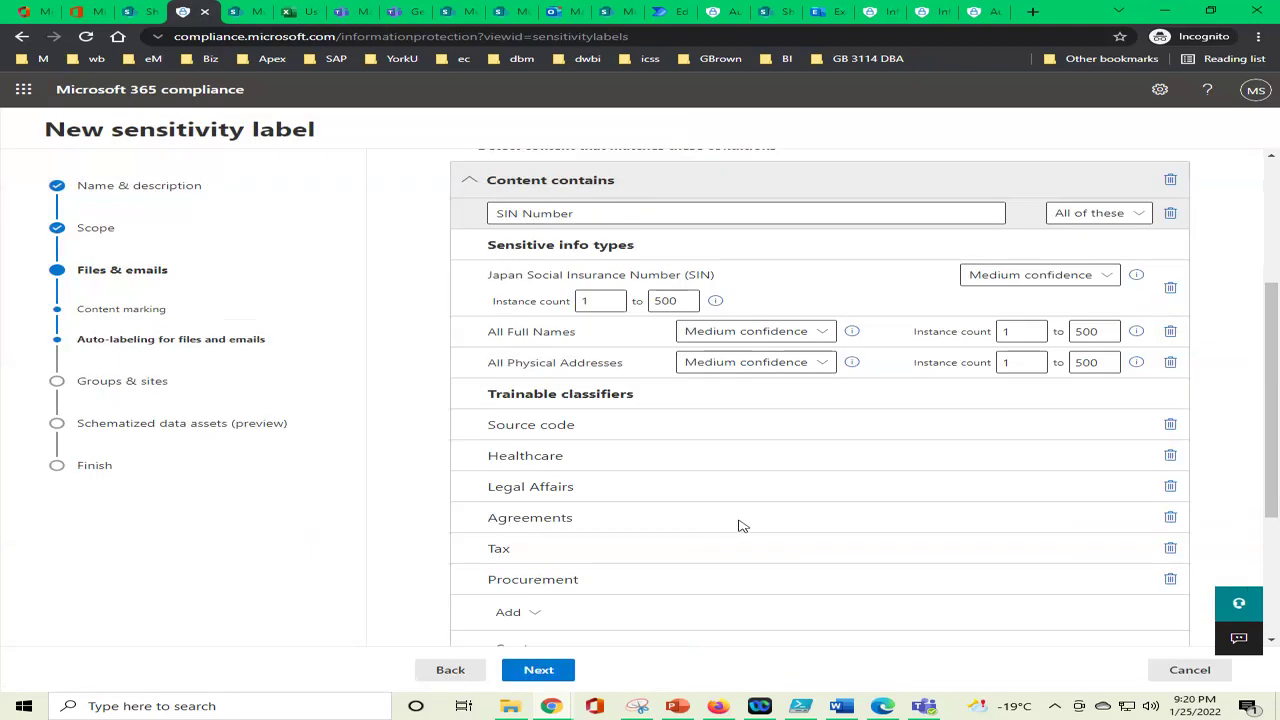
Choose to automatically apply the label when content matches the conditions
scroll(742, 527, down, 1)
scroll(742, 527, down, 1)
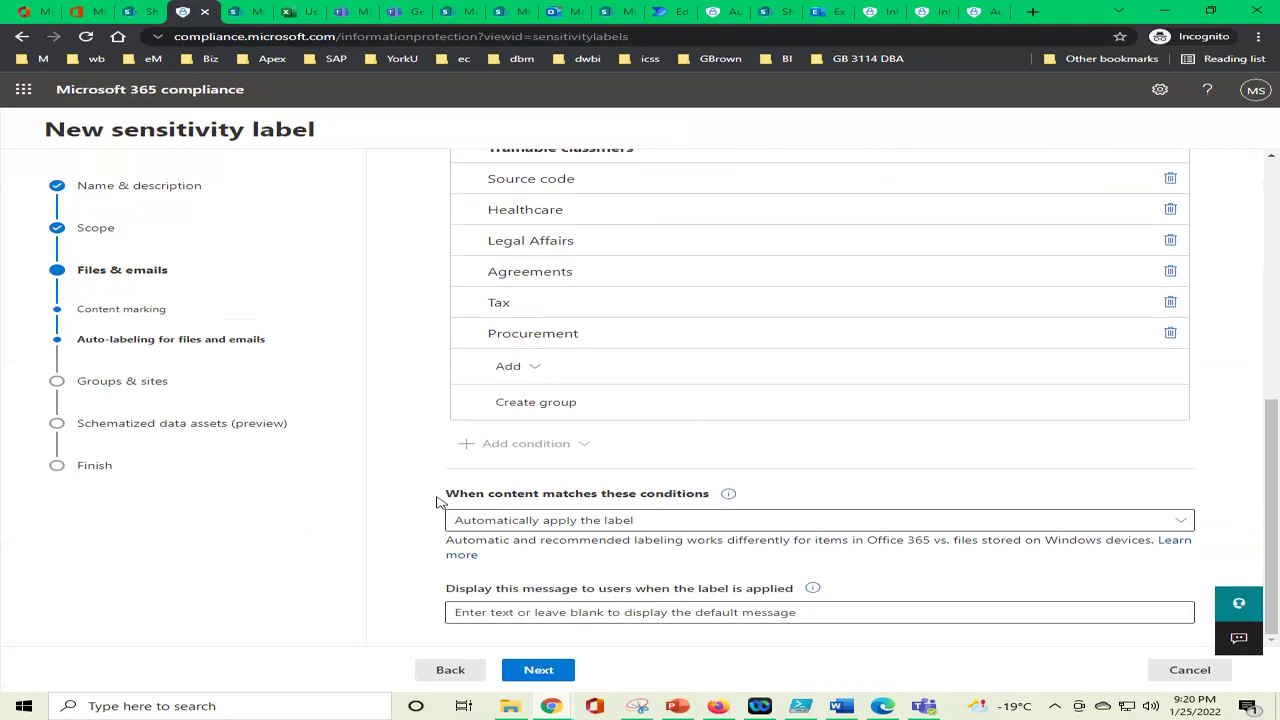
click(692, 524)
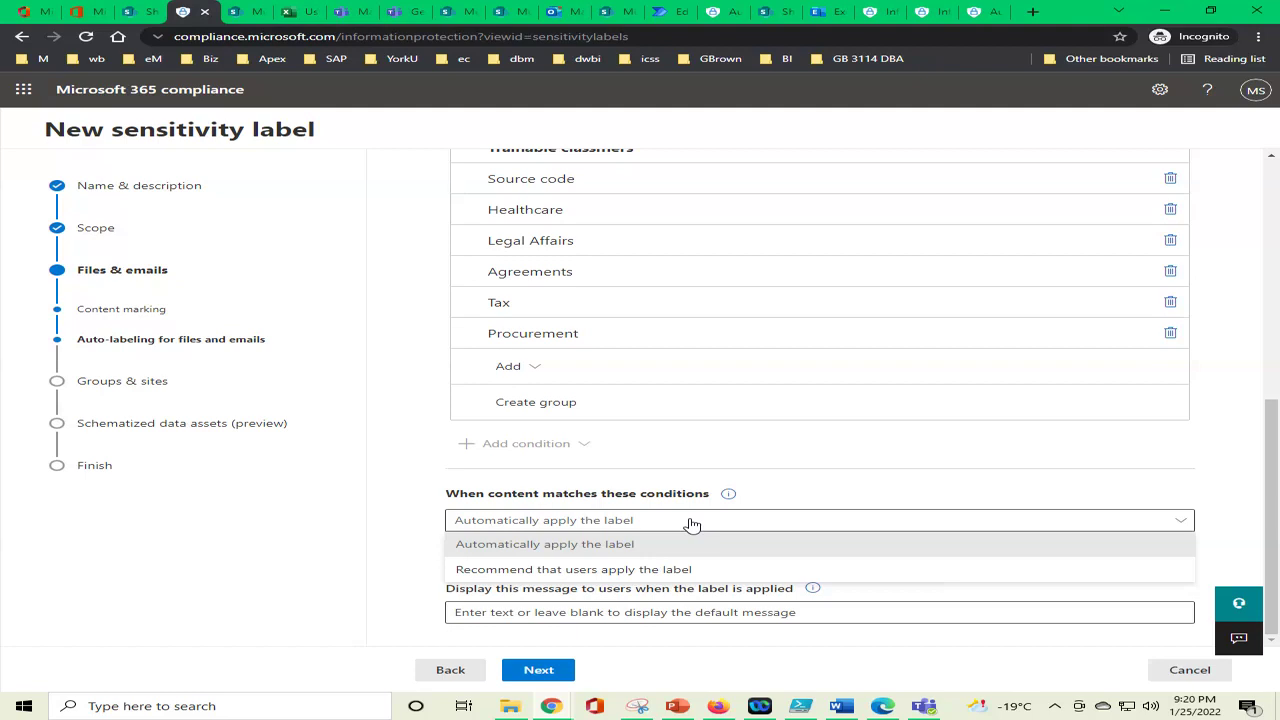
click(624, 546)
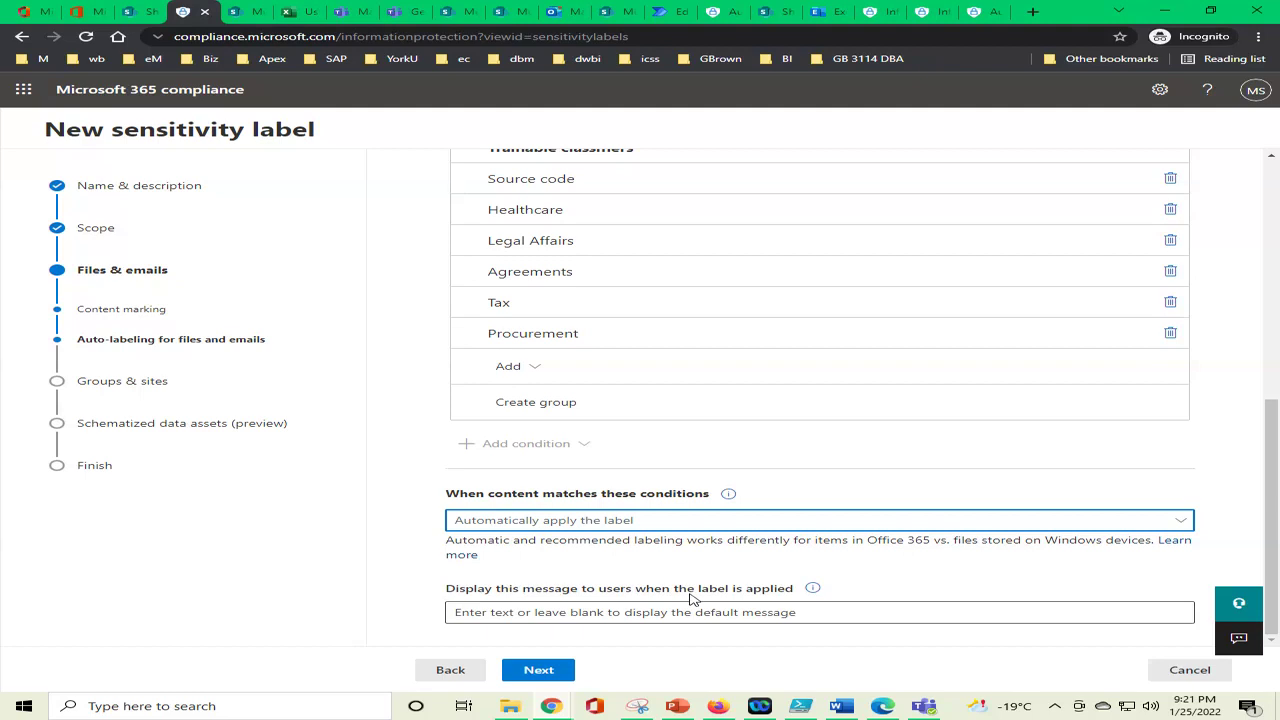
Enter "A Label is applied for, Confidential Information, Only for the Employees, Label 1" as the message displayed to users when the label is applied
click(820, 613)
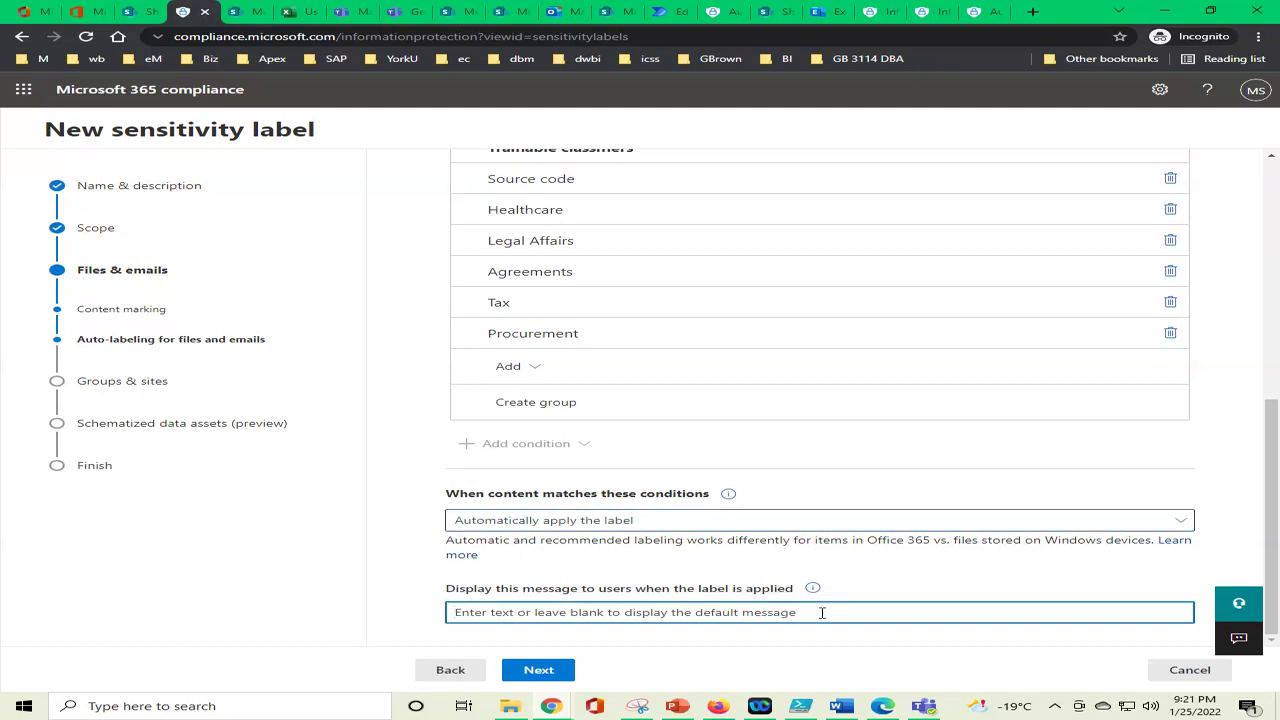
text(a)
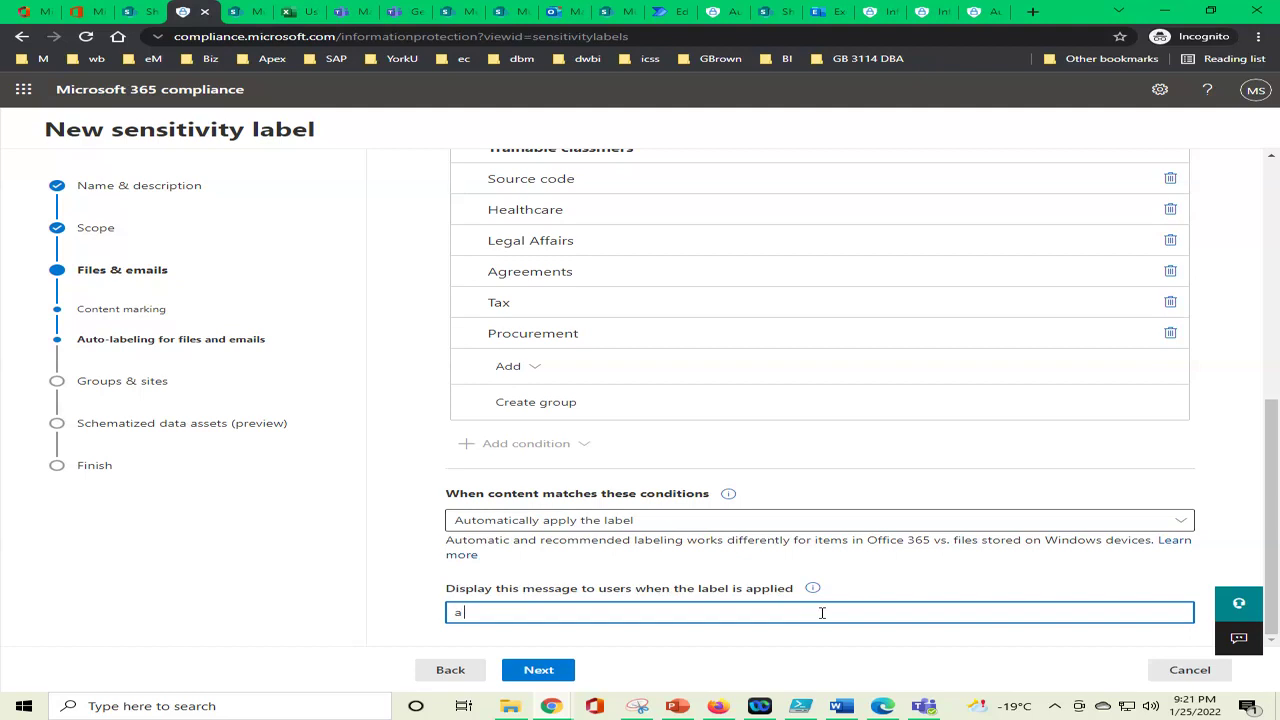
text( Lable is Applied)
text(e)
key(Delete)
key(Delete)
text(l is A)
key(Delete)
text(a)
key(Delete)
click(822, 612)
text(for)
text(Confidential Information. Only for the Employees. Label 1)
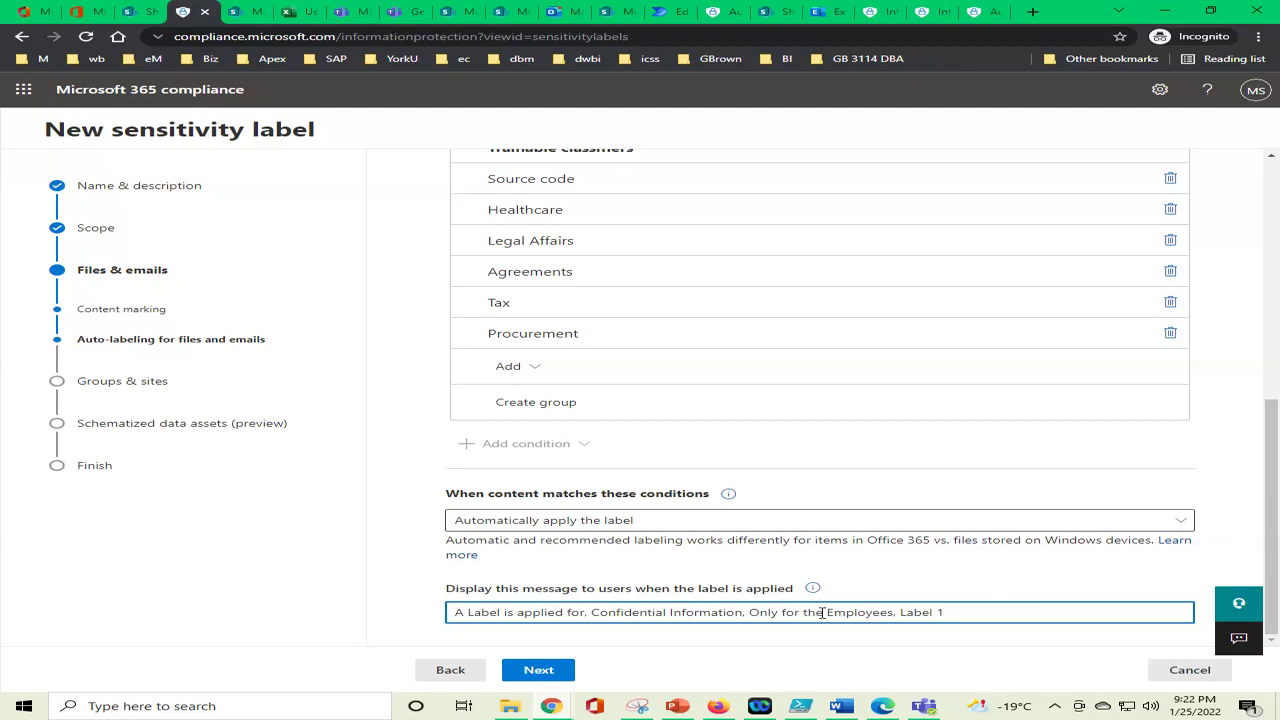
key(ctrl+a)
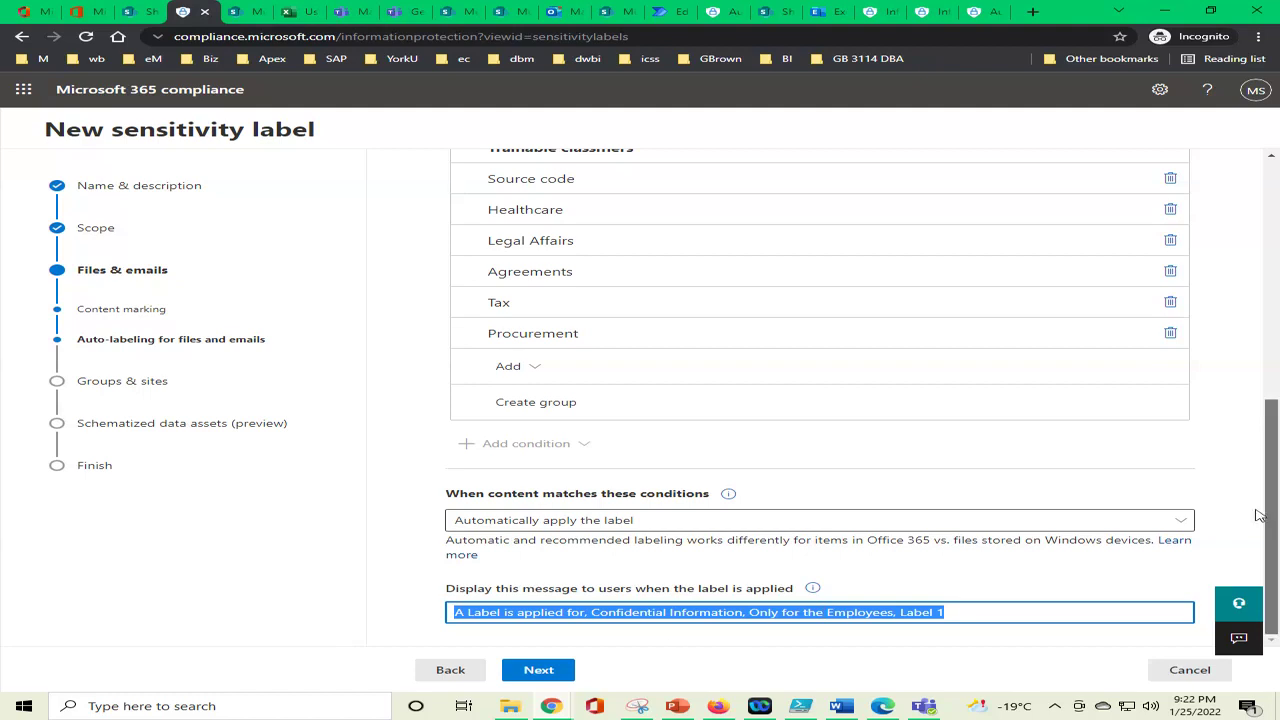
Continue without group, site or schematized data asset protection and review the new label's settings summary
click(538, 670)
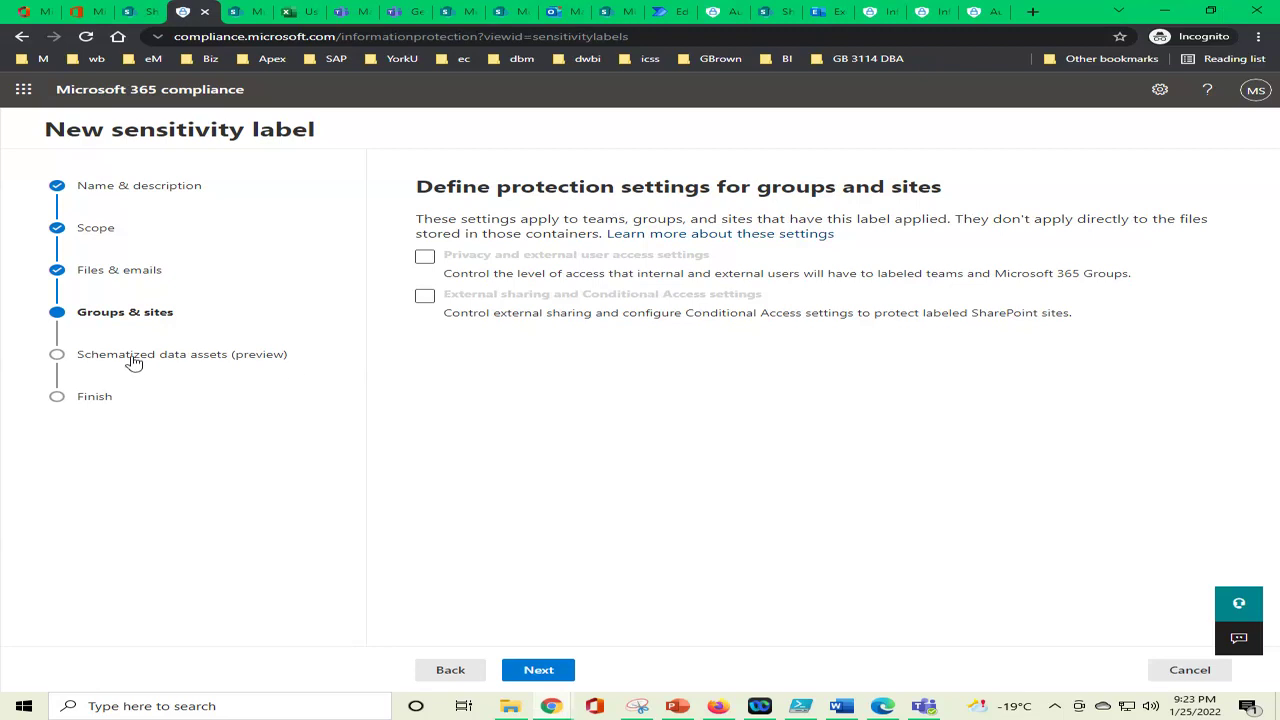
click(538, 669)
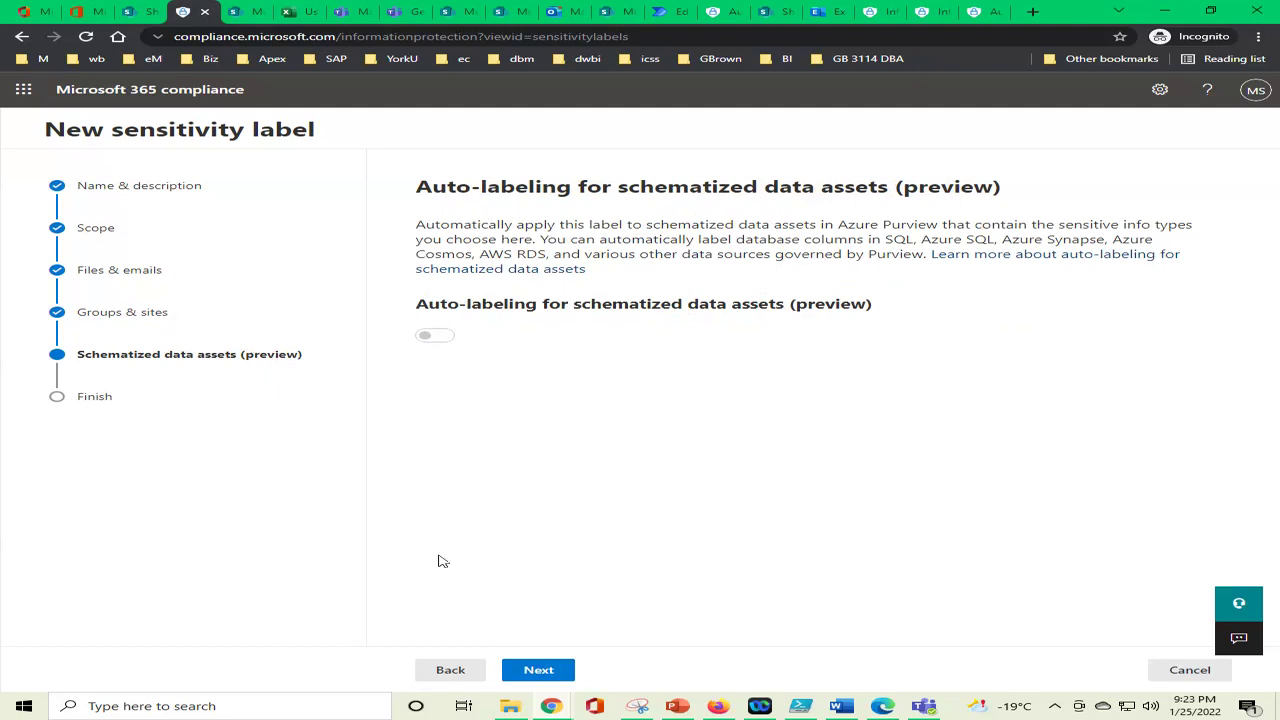
click(541, 672)
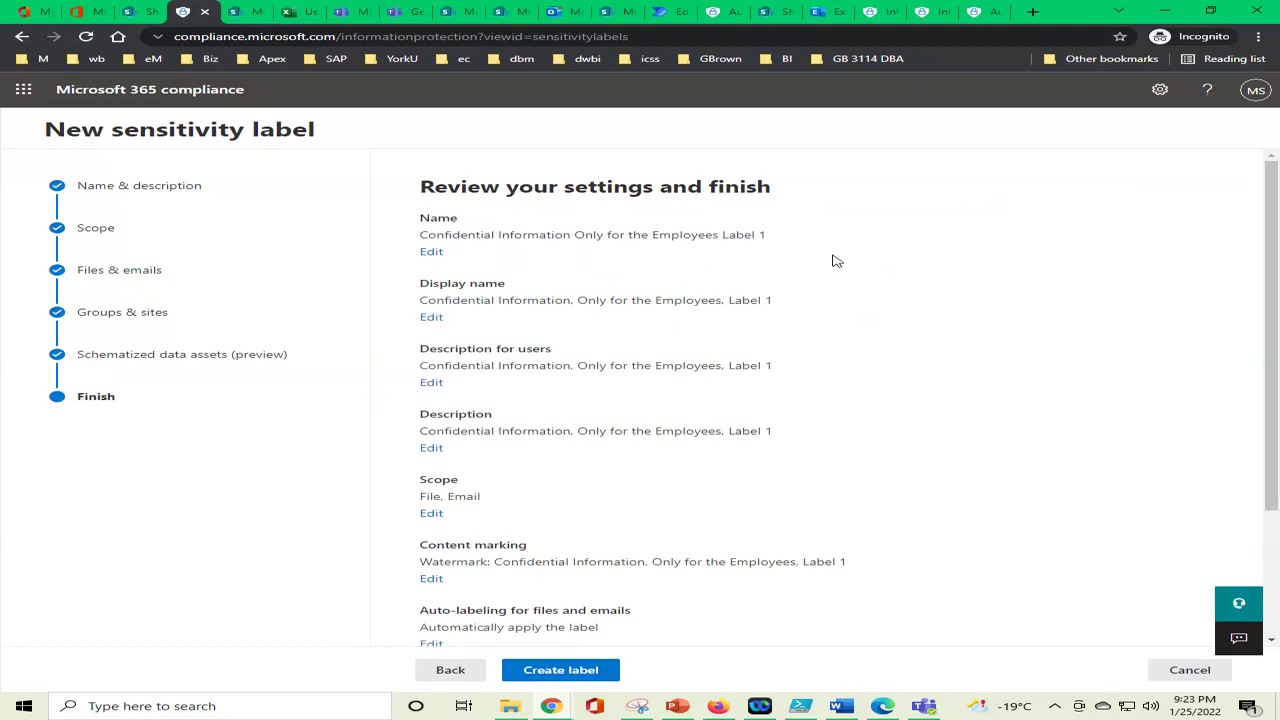
scroll(830, 265, down, 2)
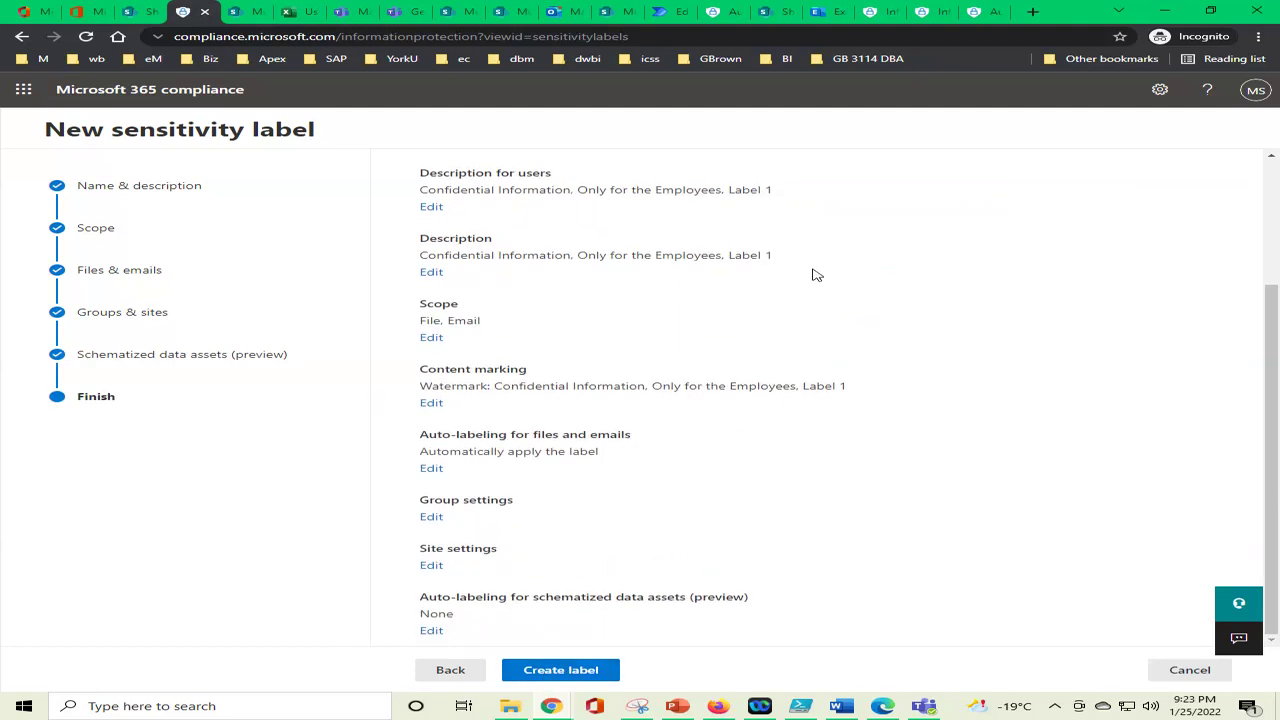
scroll(816, 274, up, 2)
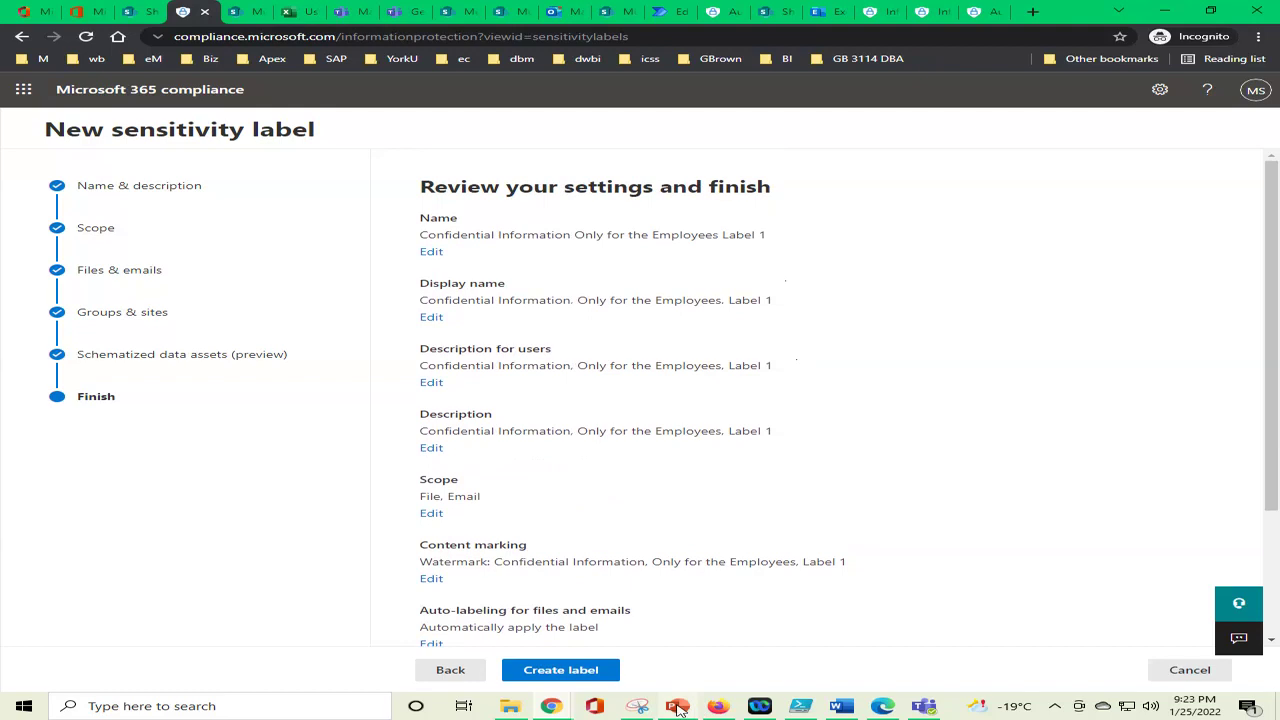
Switch to the C3121Week03d.pptx presentation in PowerPoint and examine slides 129 to 138 on creating a sensitivity label
mouse_move(678, 708)
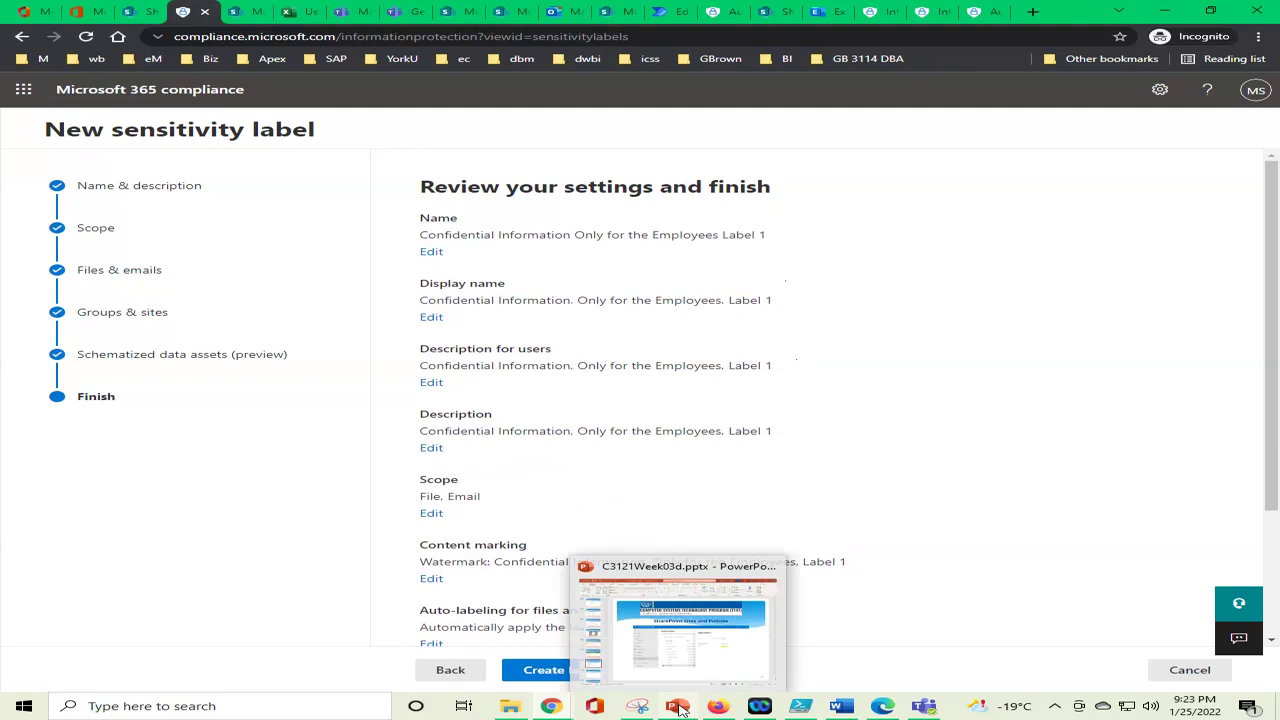
click(678, 708)
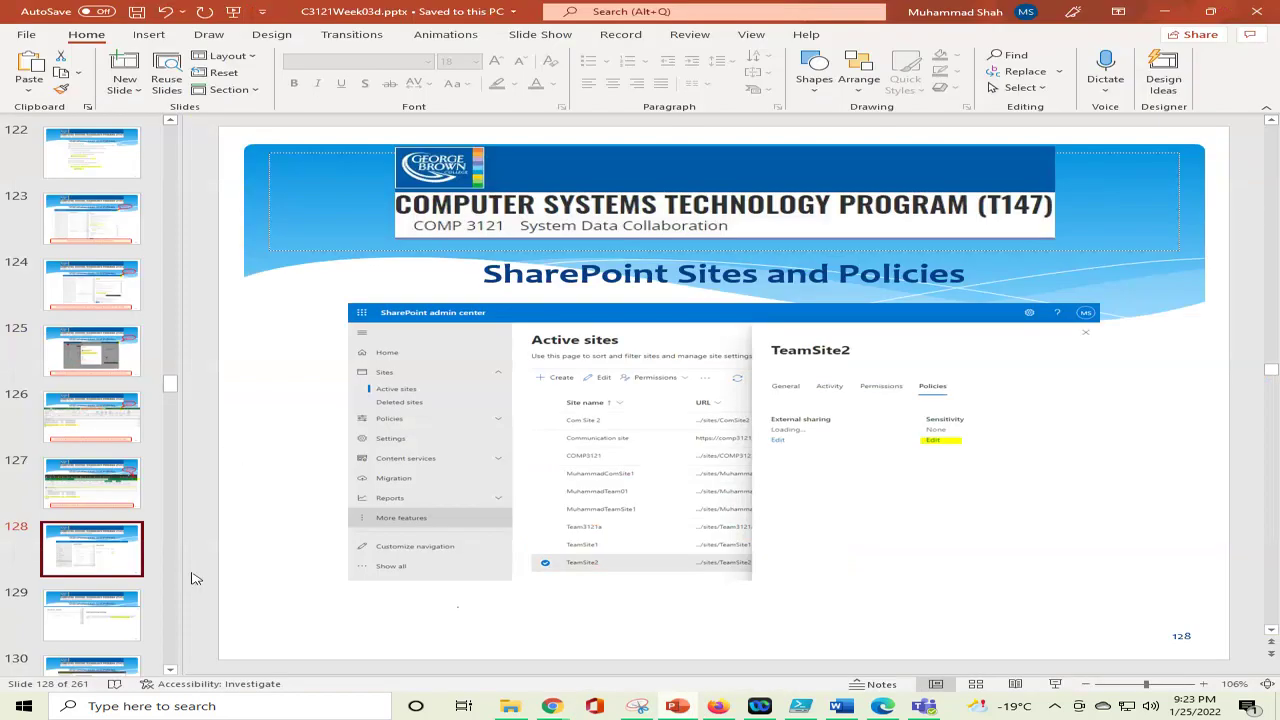
click(96, 626)
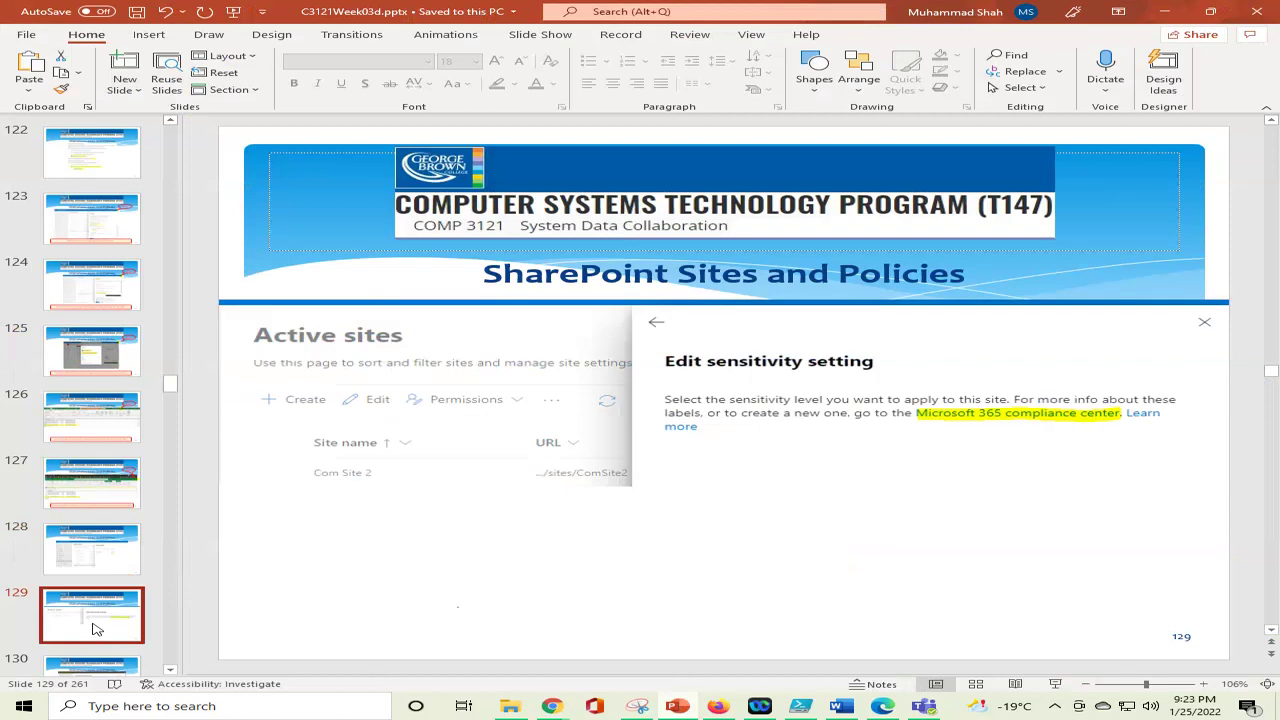
key(Down)
key(Down)
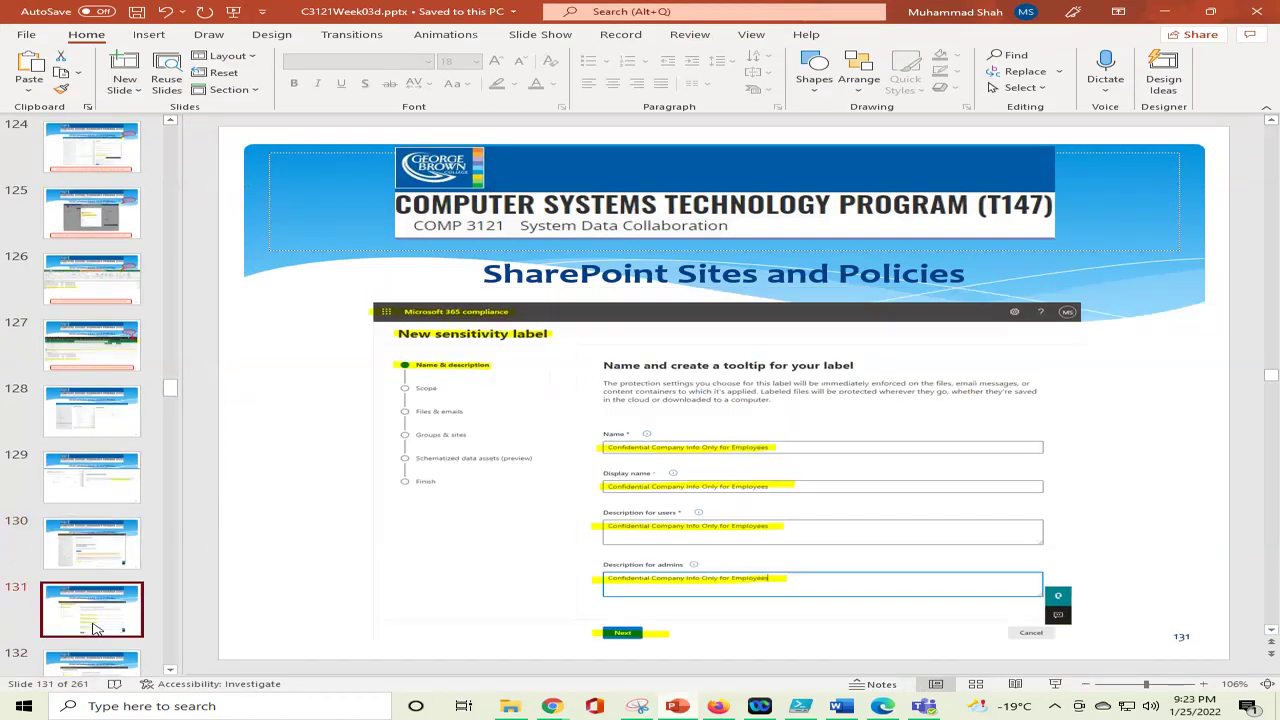
key(Down)
key(Down)
key(Down)
key(Down)
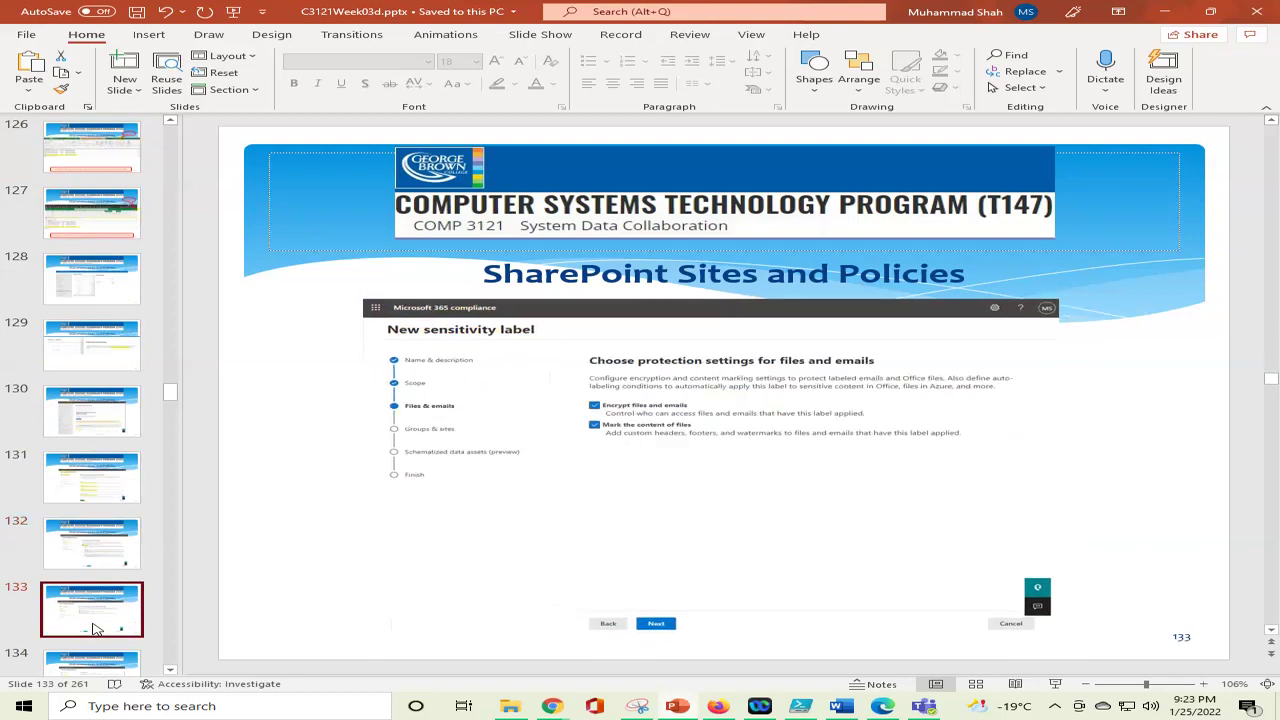
key(Down)
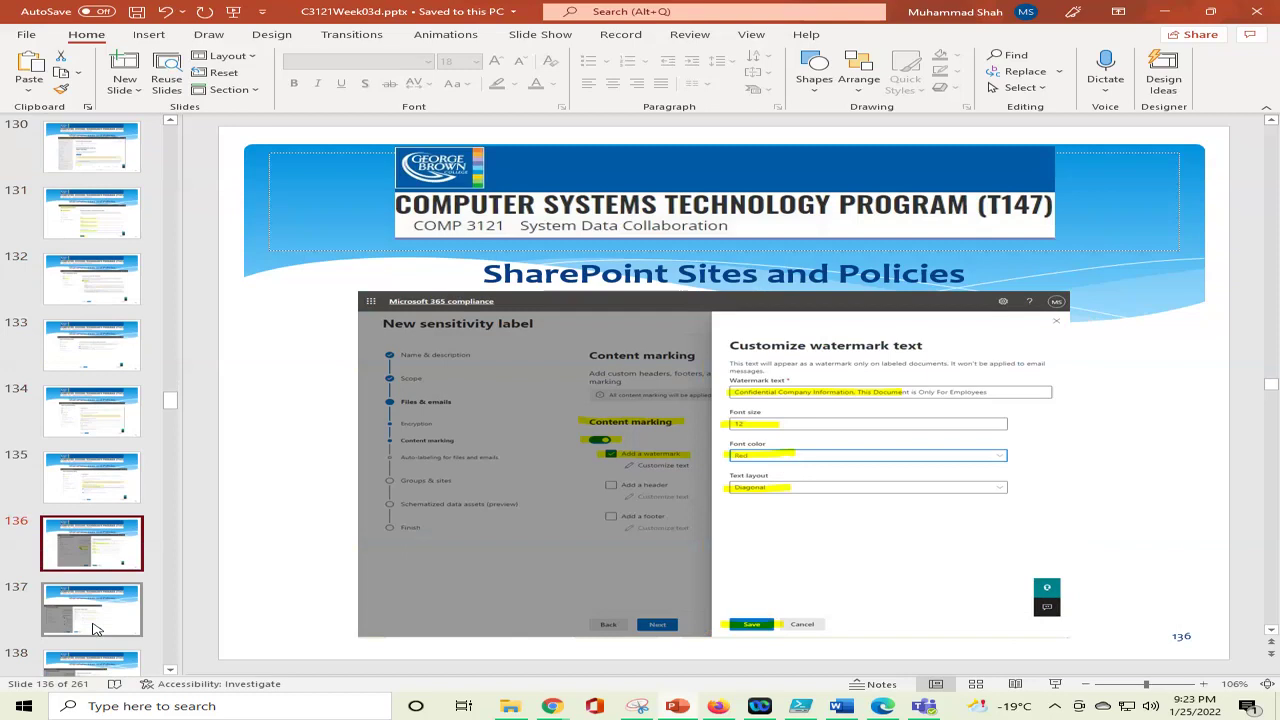
click(95, 628)
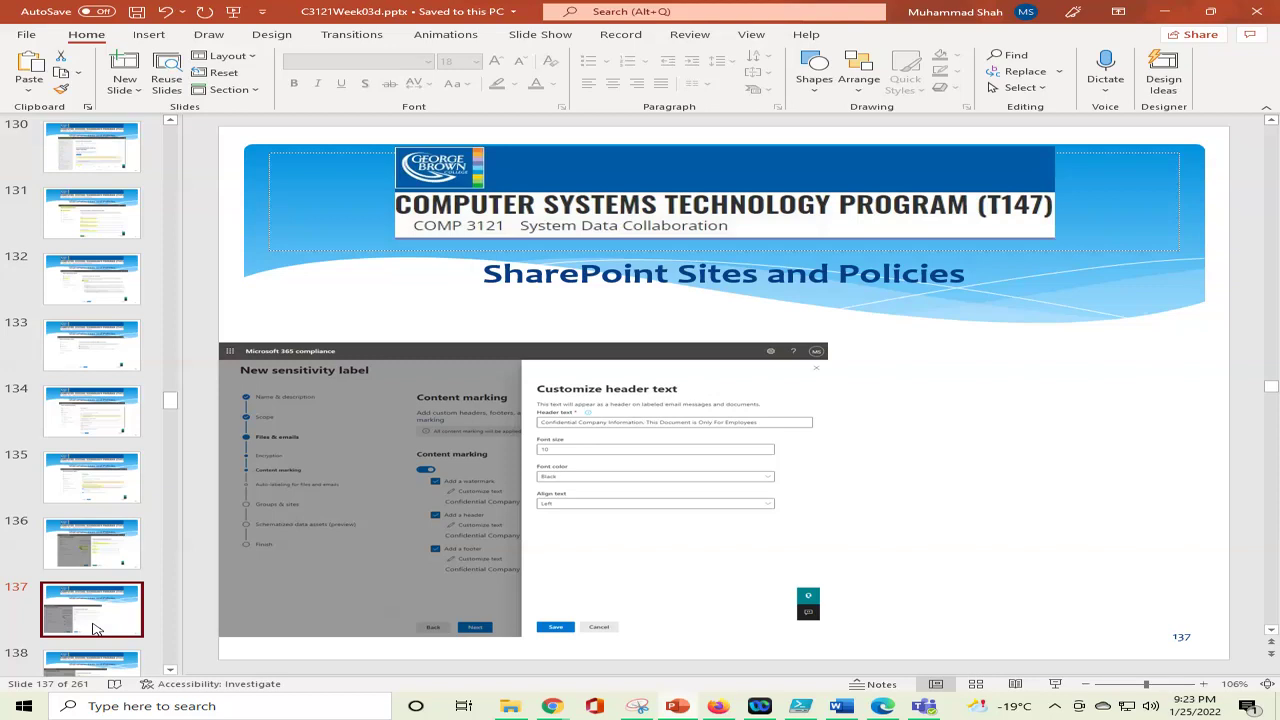
key(Down)
key(Down)
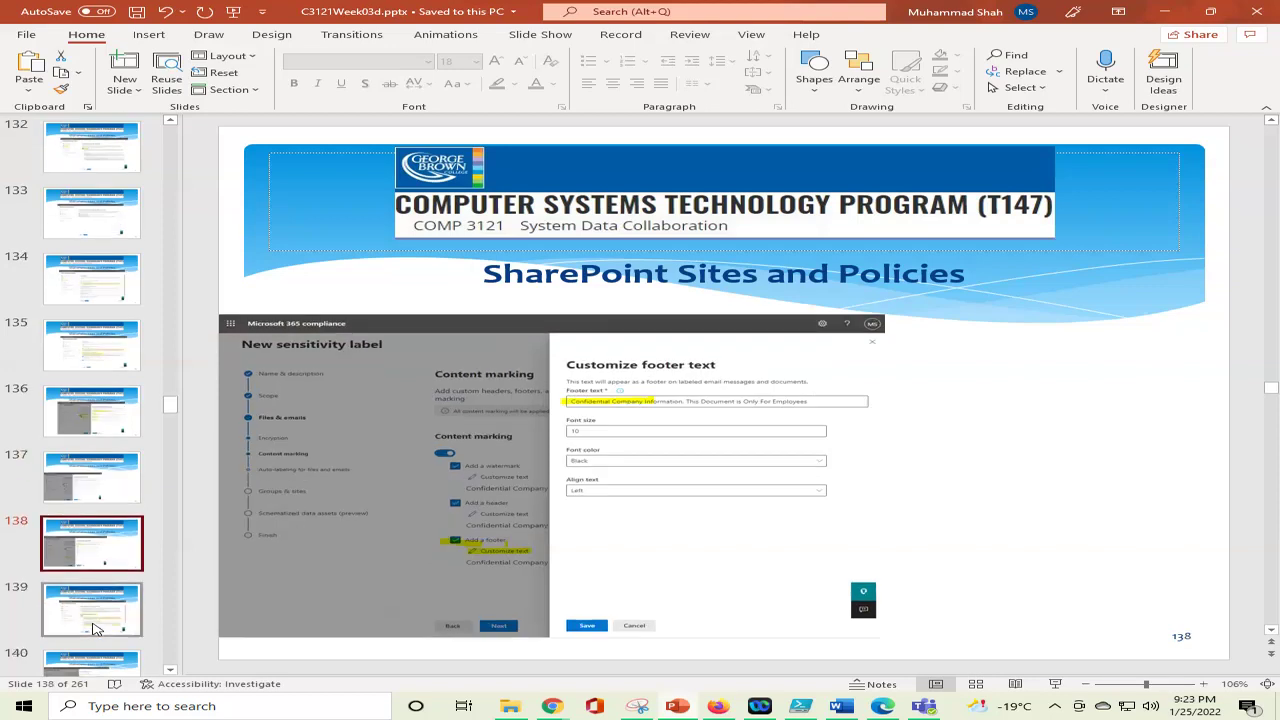
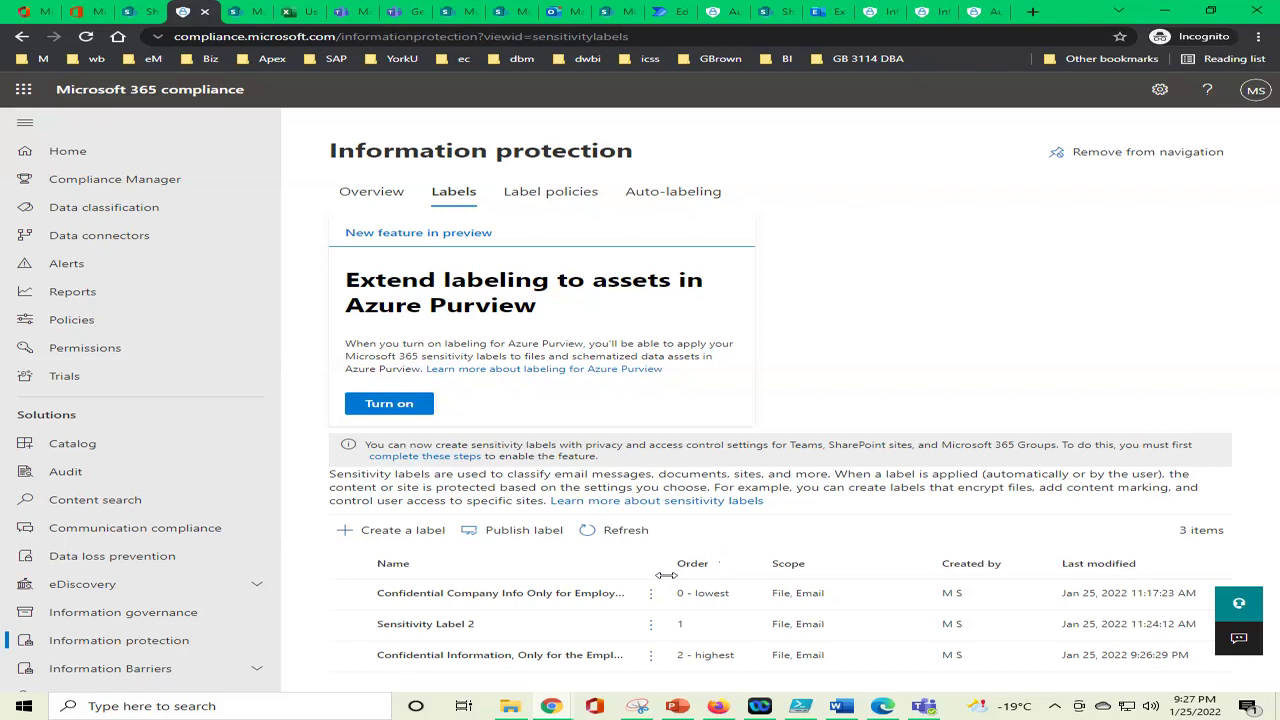
Set the browser zoom to 90%, view the Information protection overview and return to the list of sensitivity labels
click(1258, 36)
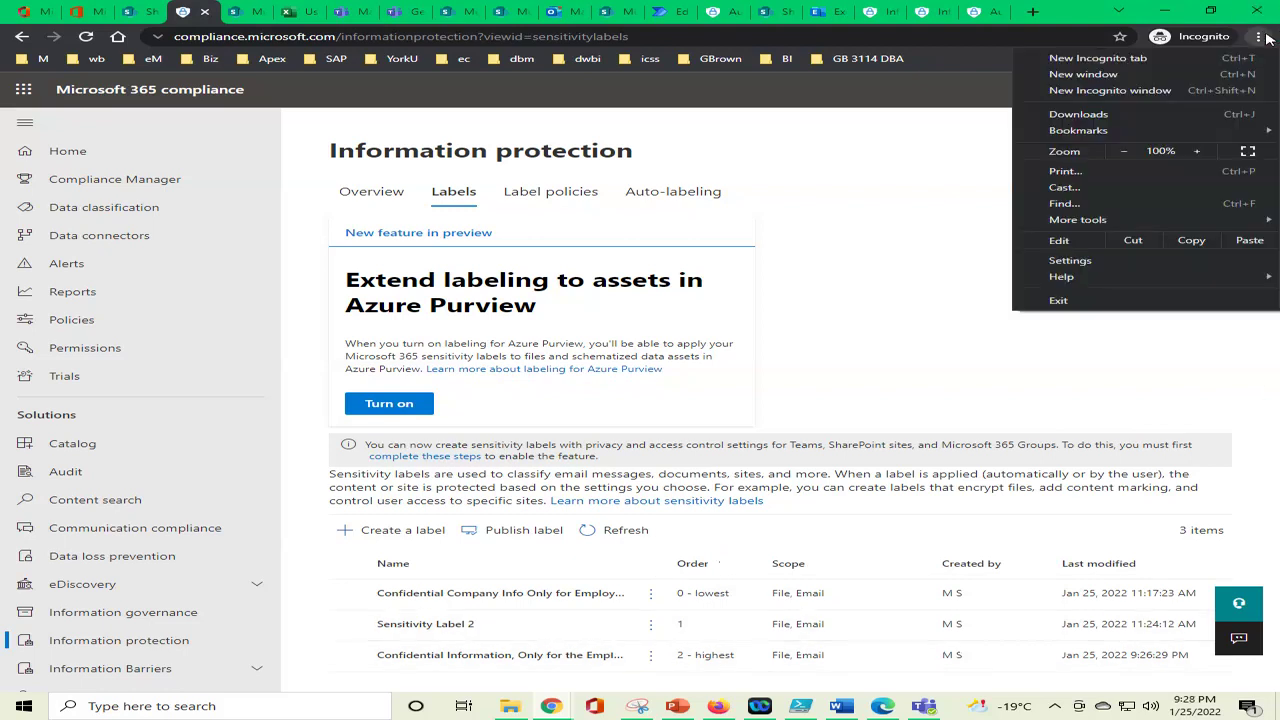
click(1123, 152)
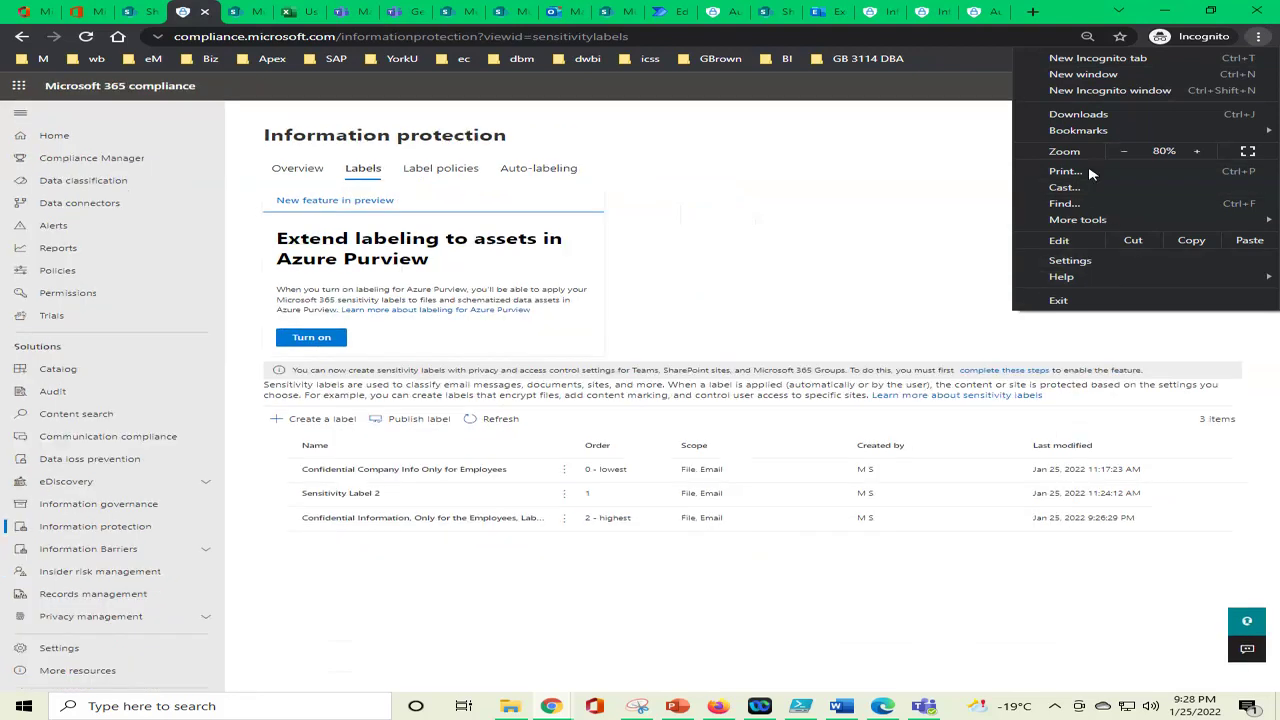
click(1196, 151)
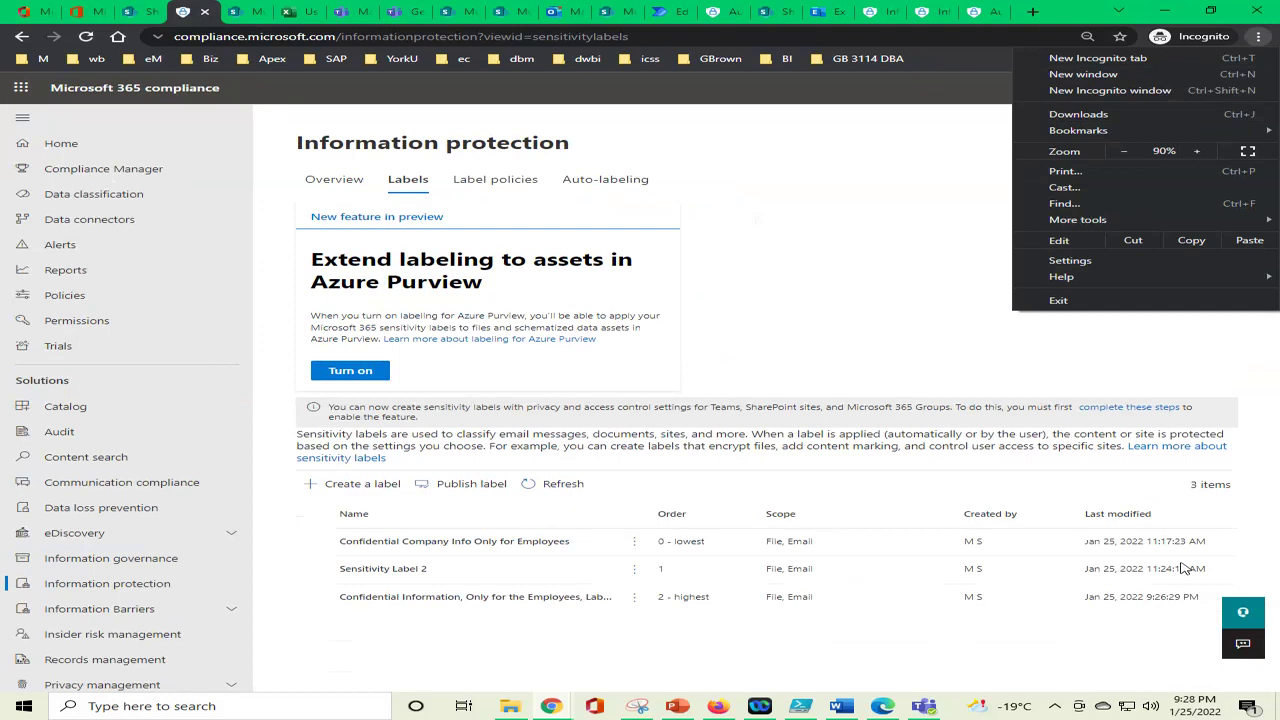
click(1180, 362)
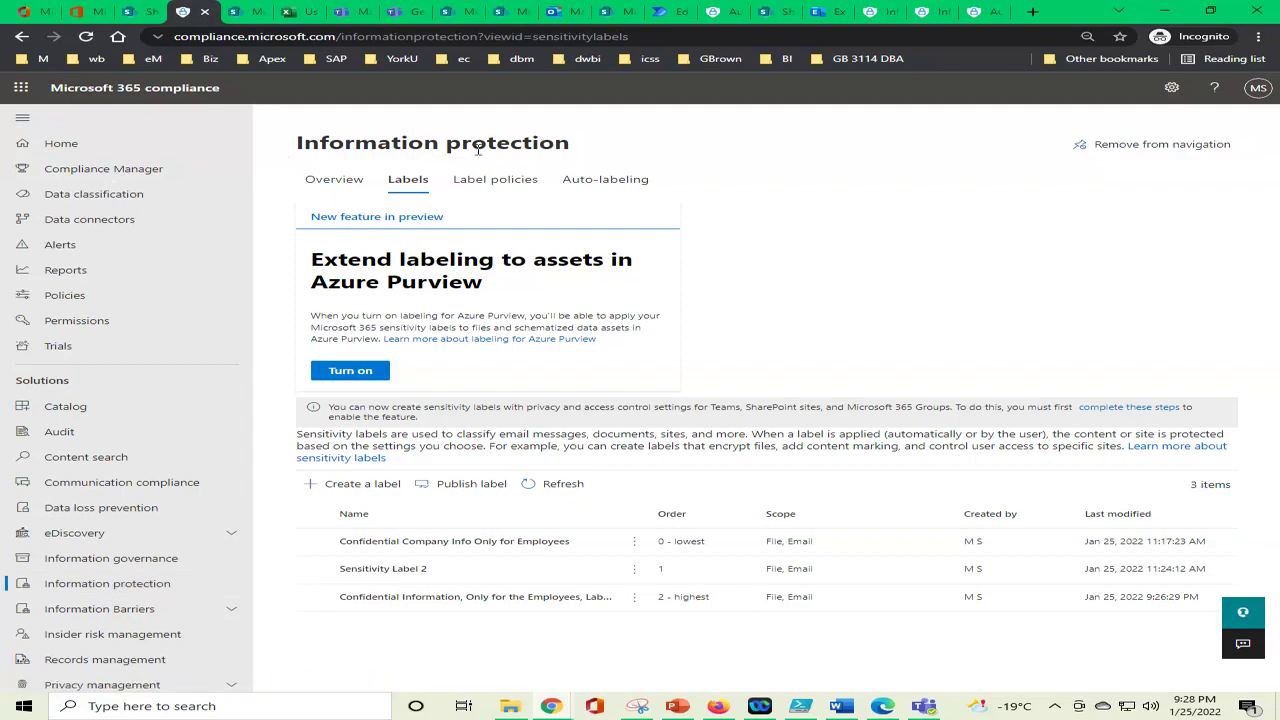
click(330, 188)
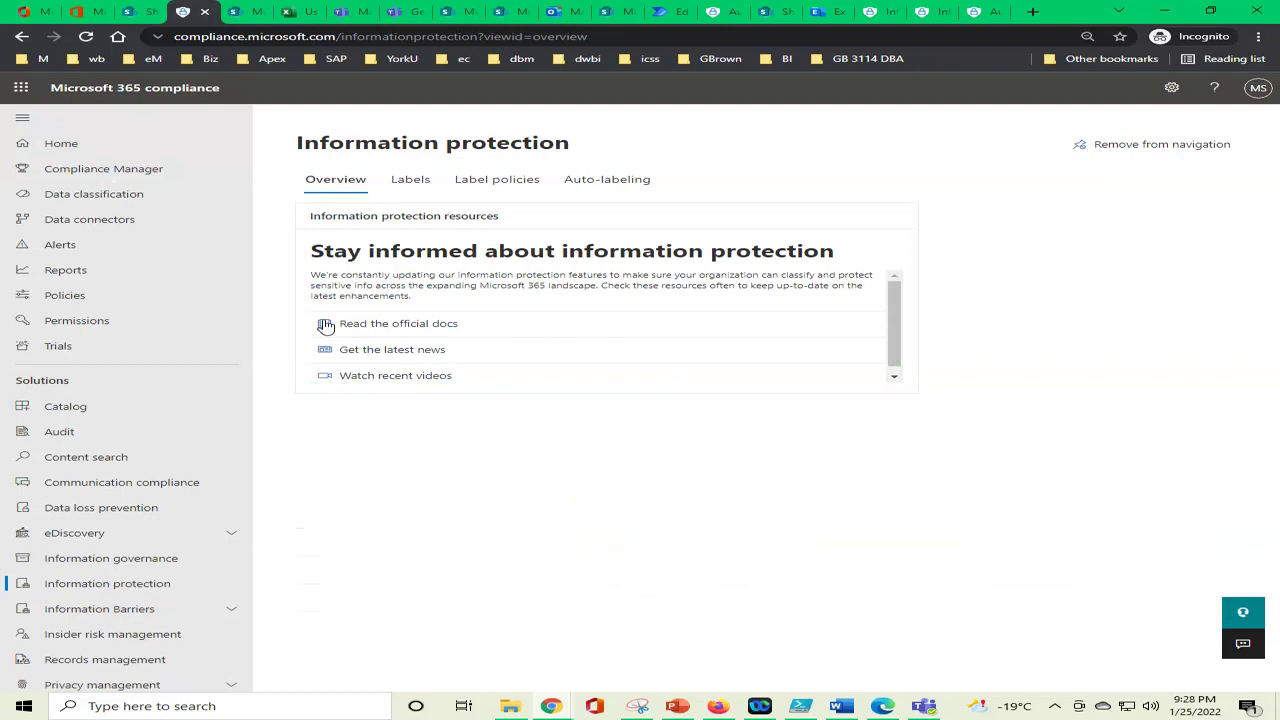
click(412, 182)
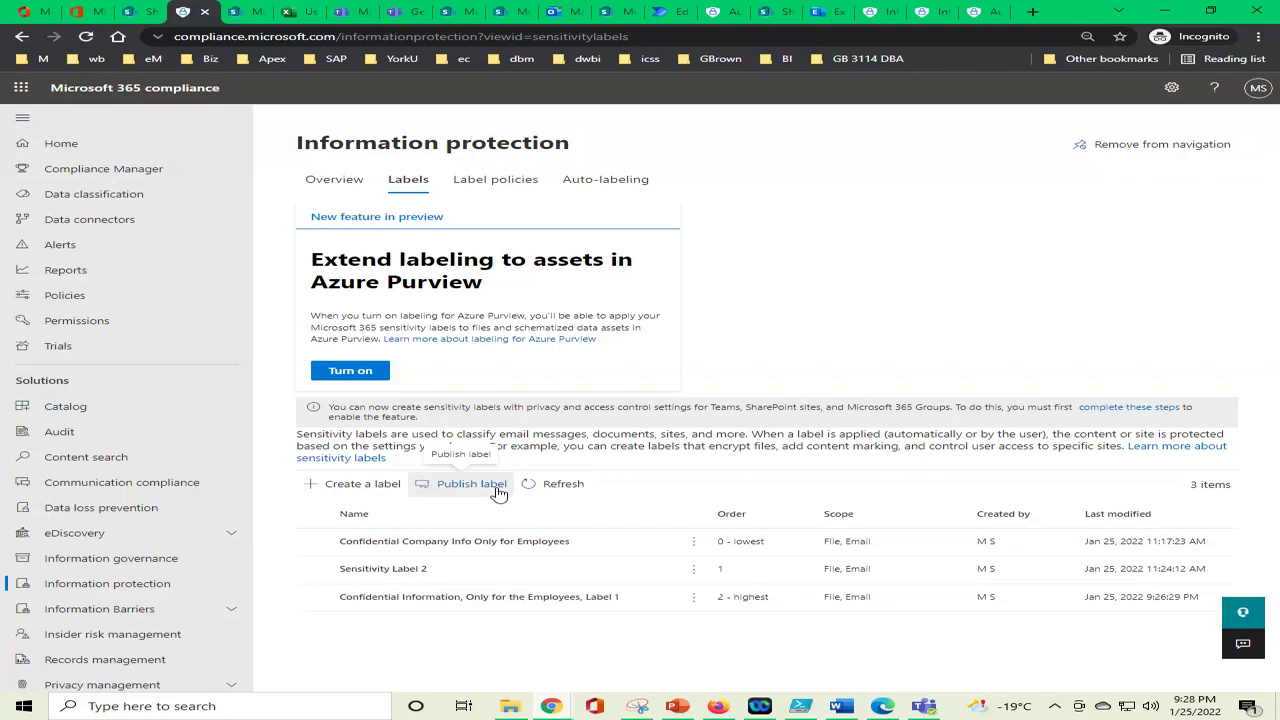
Start a publishing policy for the label "Confidential Information, Only for the Employees, Label 1", keeping all users and groups included
click(318, 598)
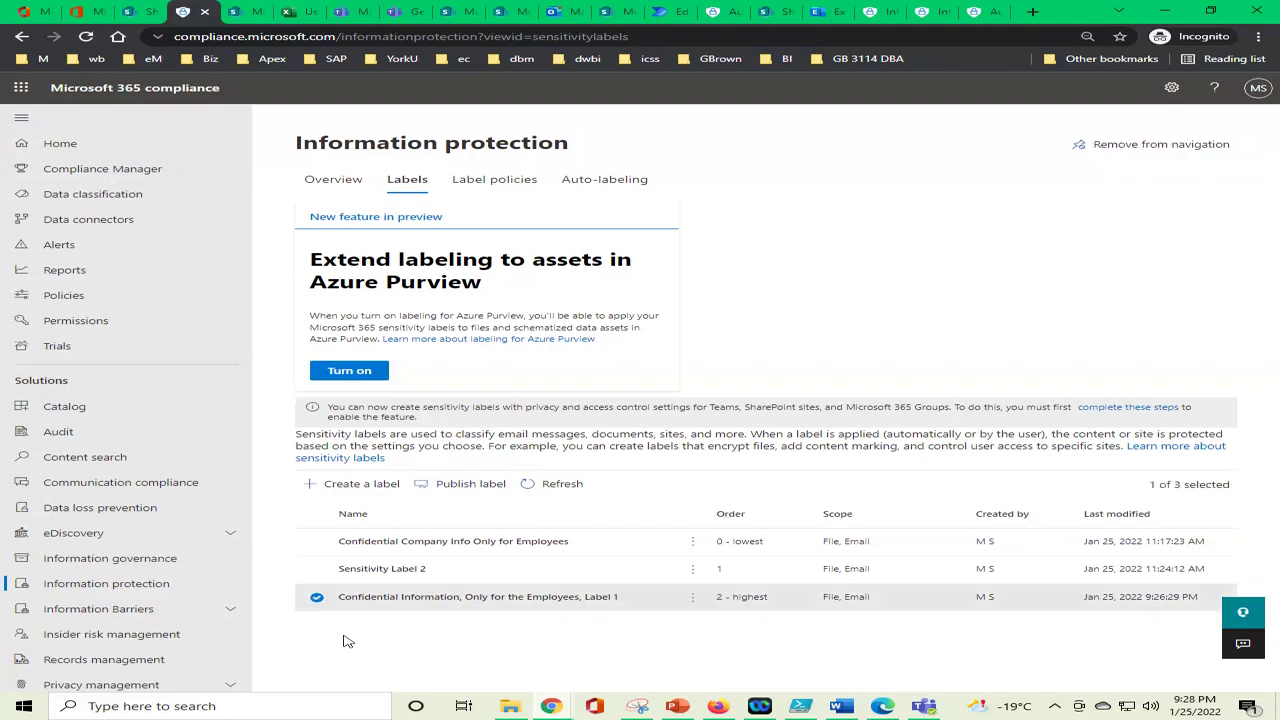
click(463, 488)
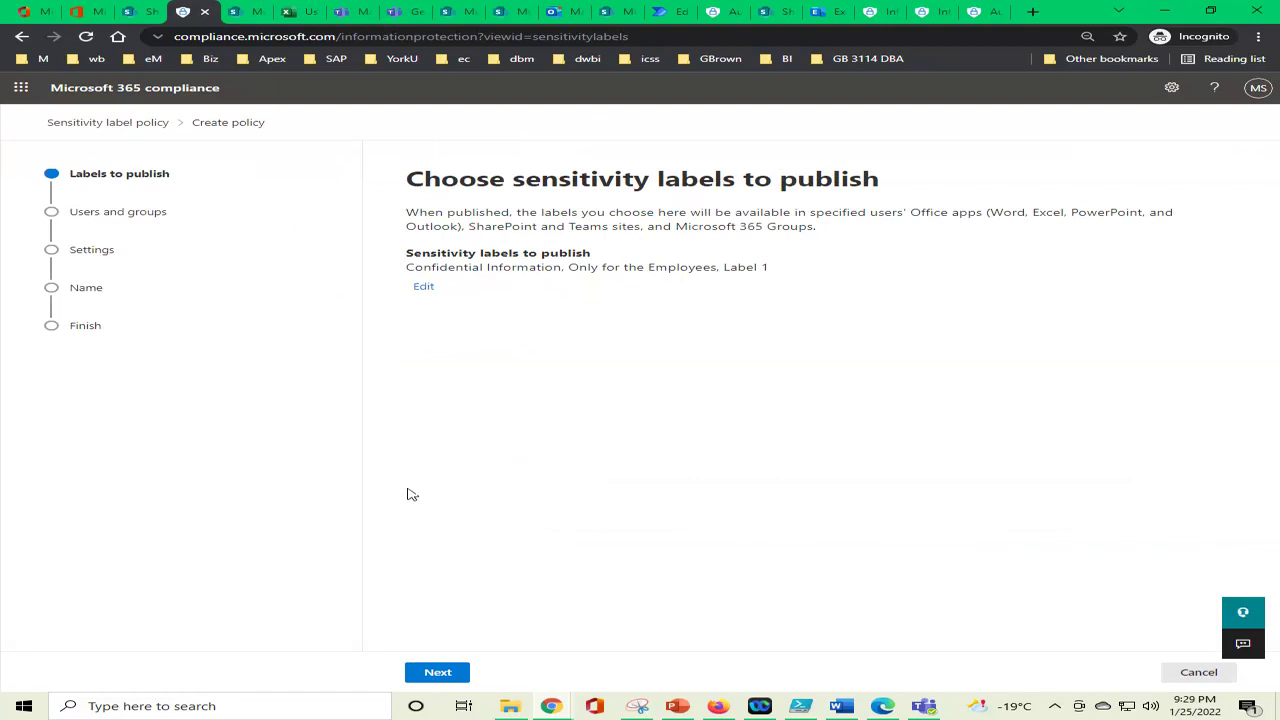
click(442, 675)
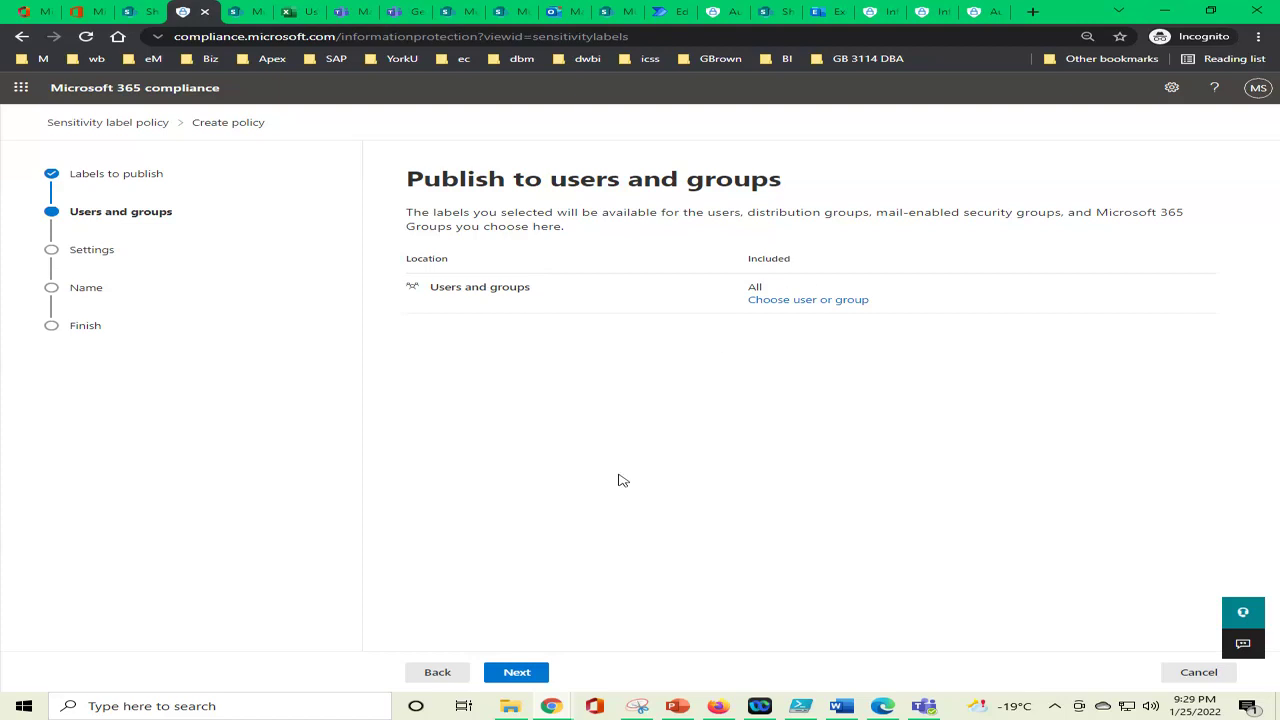
click(515, 673)
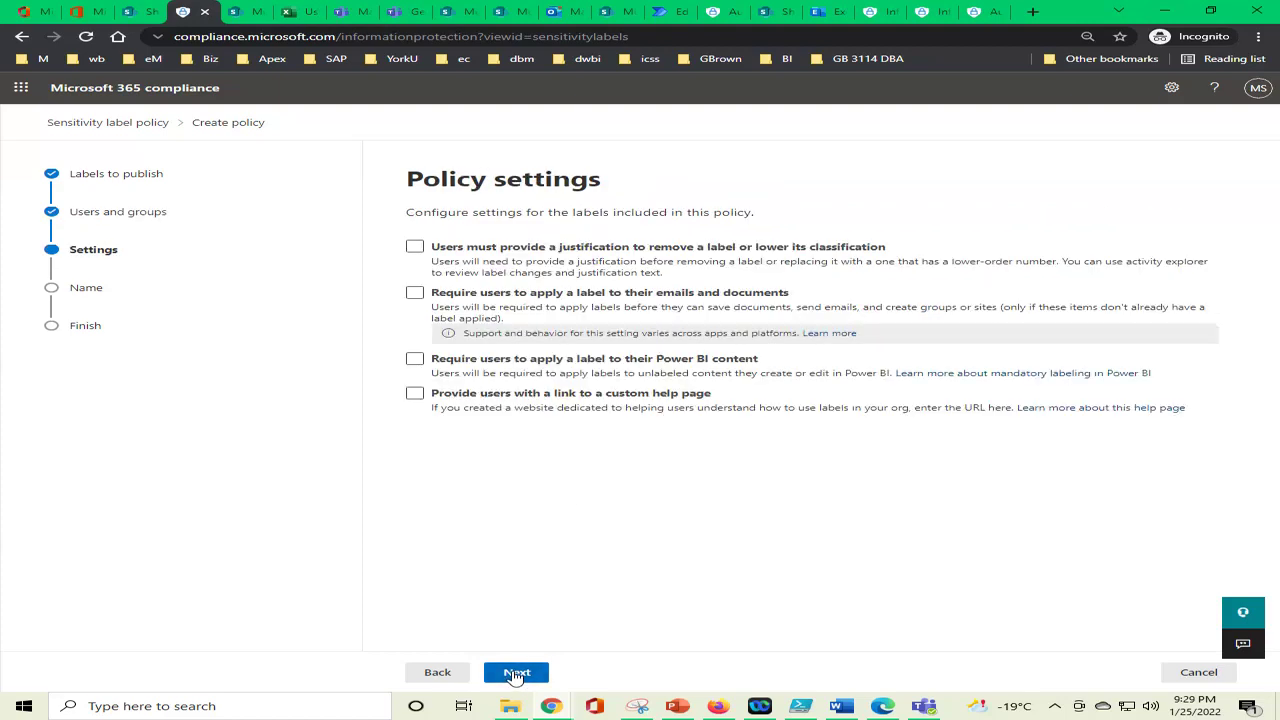
Require justification for removing or lowering a label and require labels on emails and documents, leaving Power BI content and custom help page off
click(415, 248)
click(415, 294)
click(415, 362)
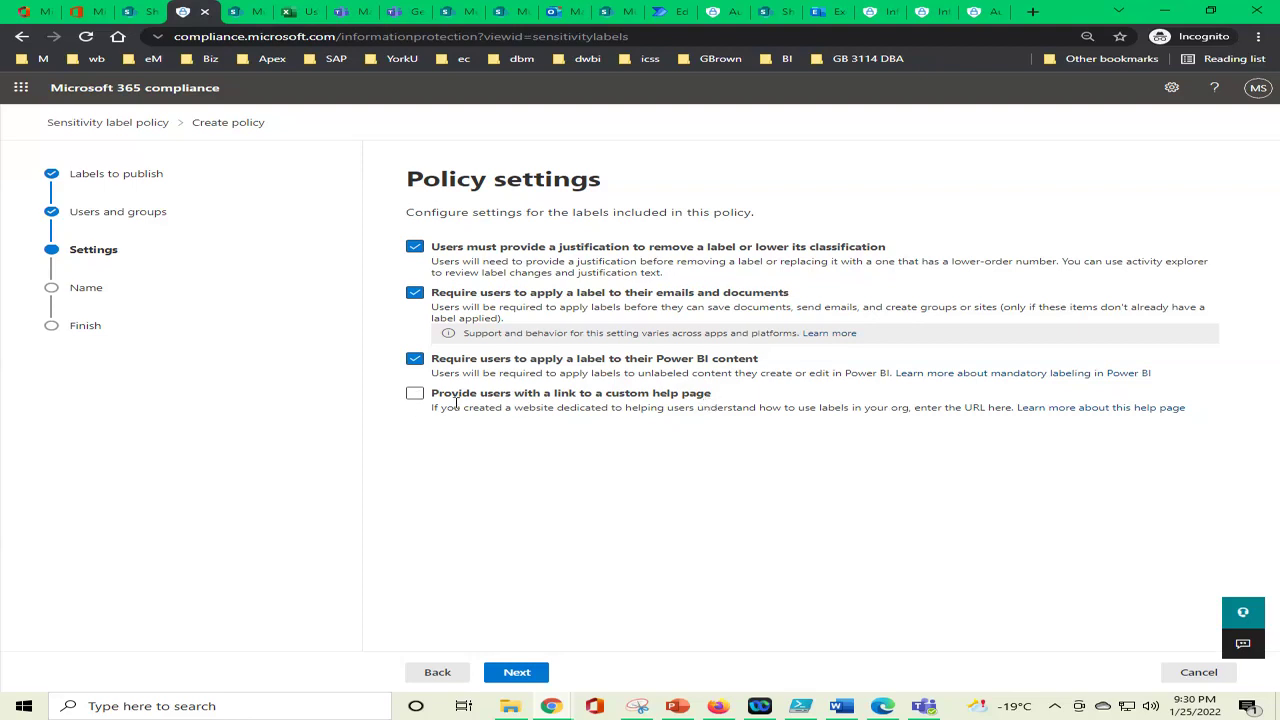
click(415, 395)
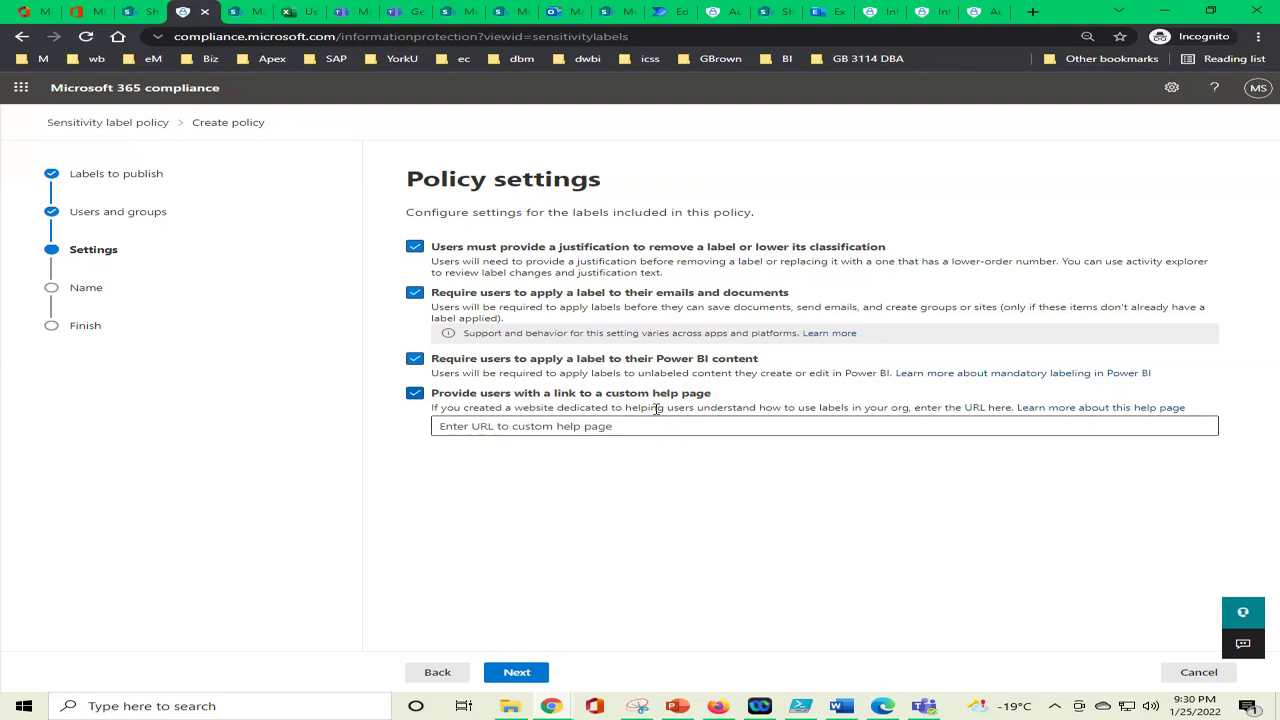
click(415, 394)
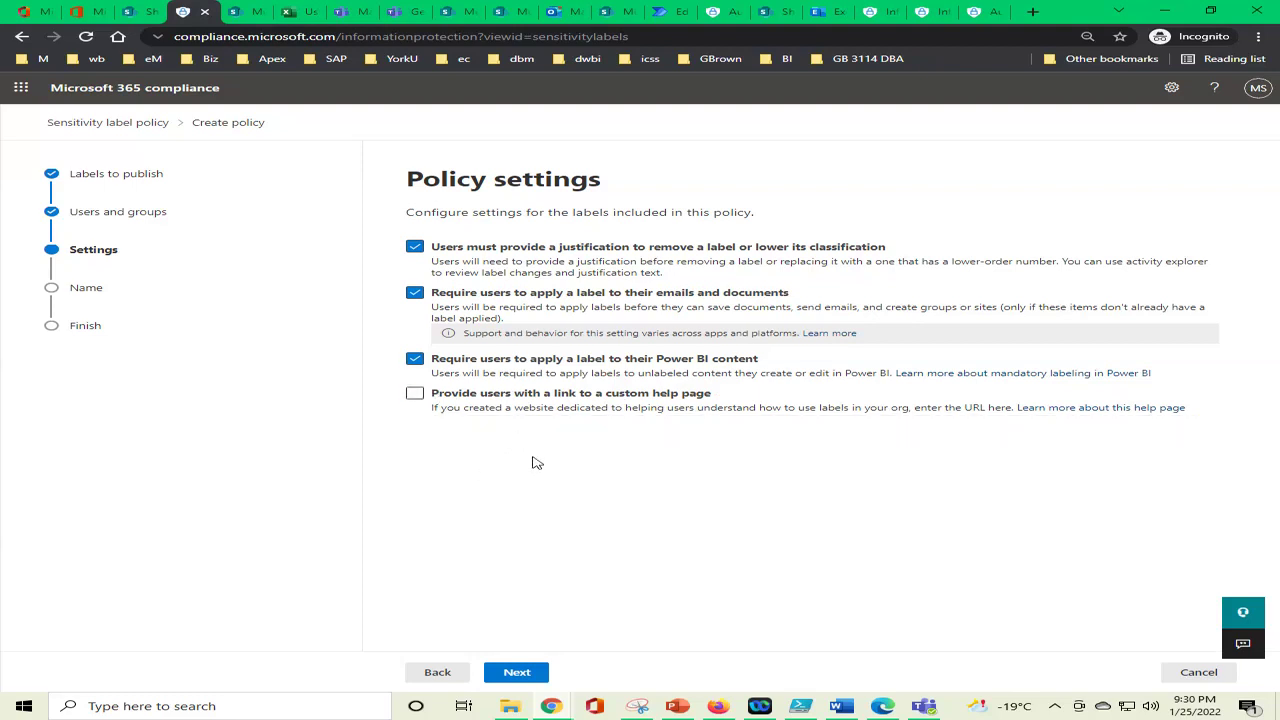
click(514, 674)
click(415, 360)
click(517, 675)
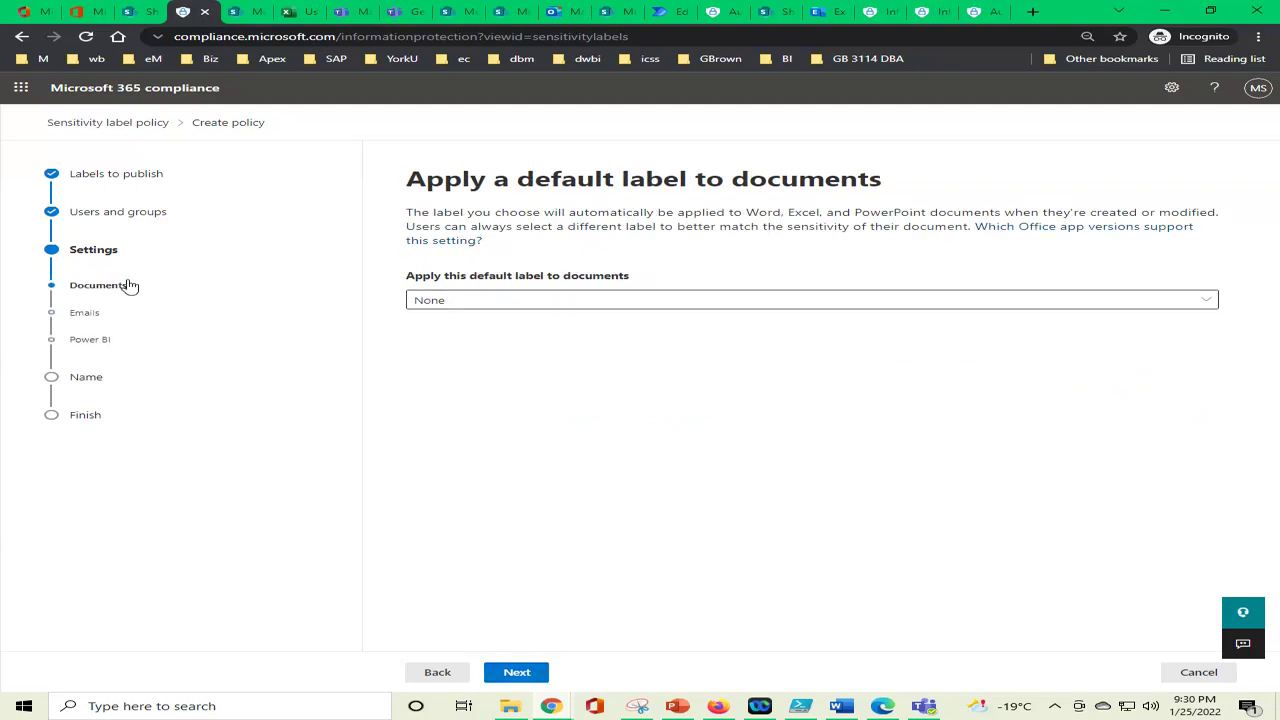
click(551, 303)
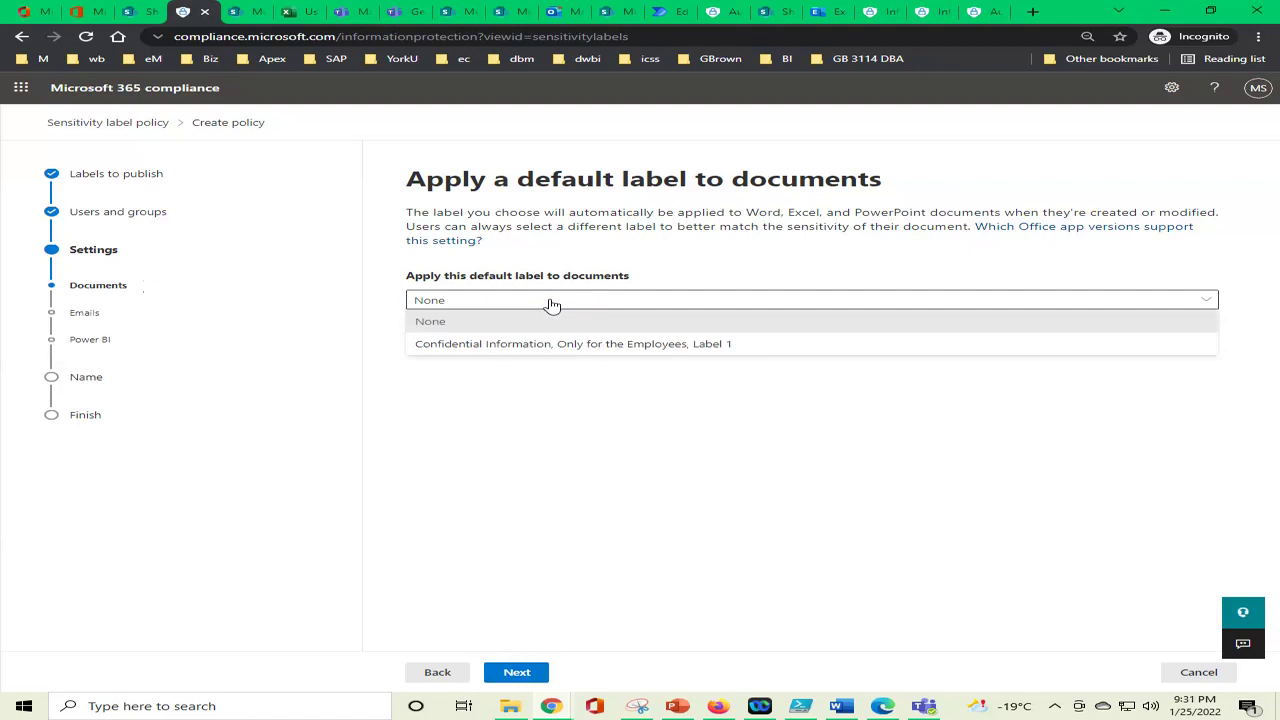
click(545, 350)
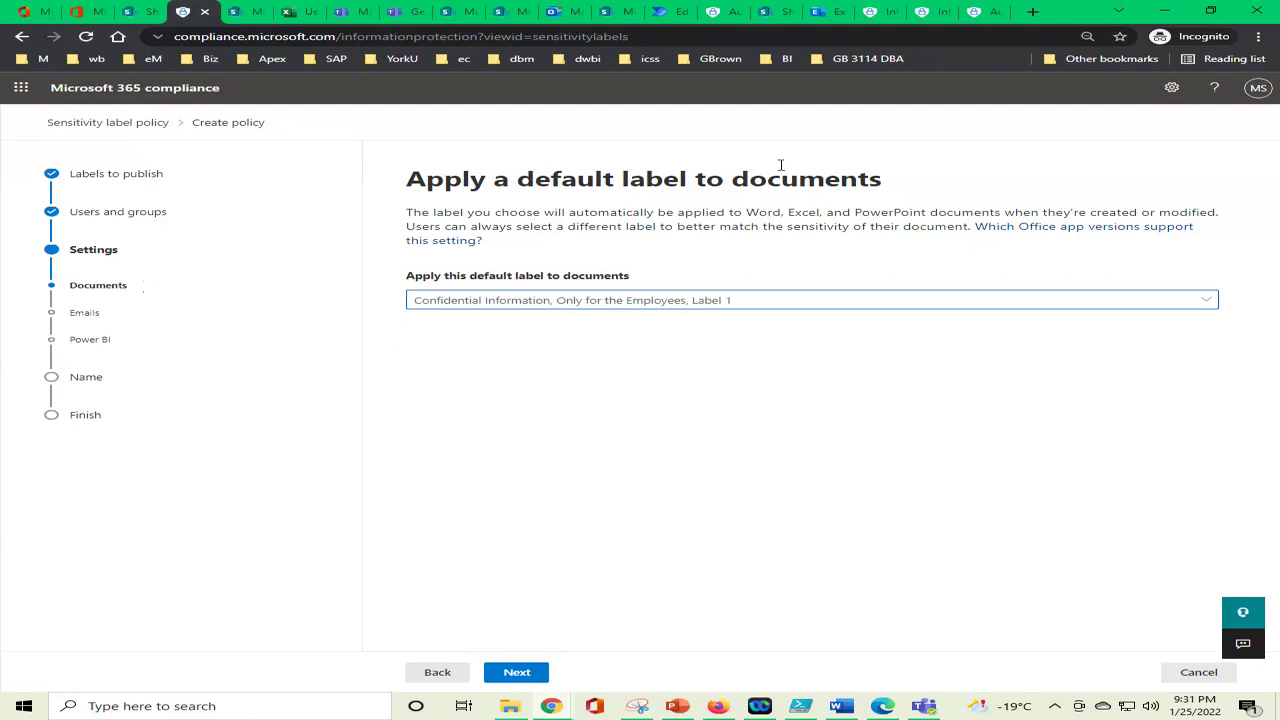
click(545, 305)
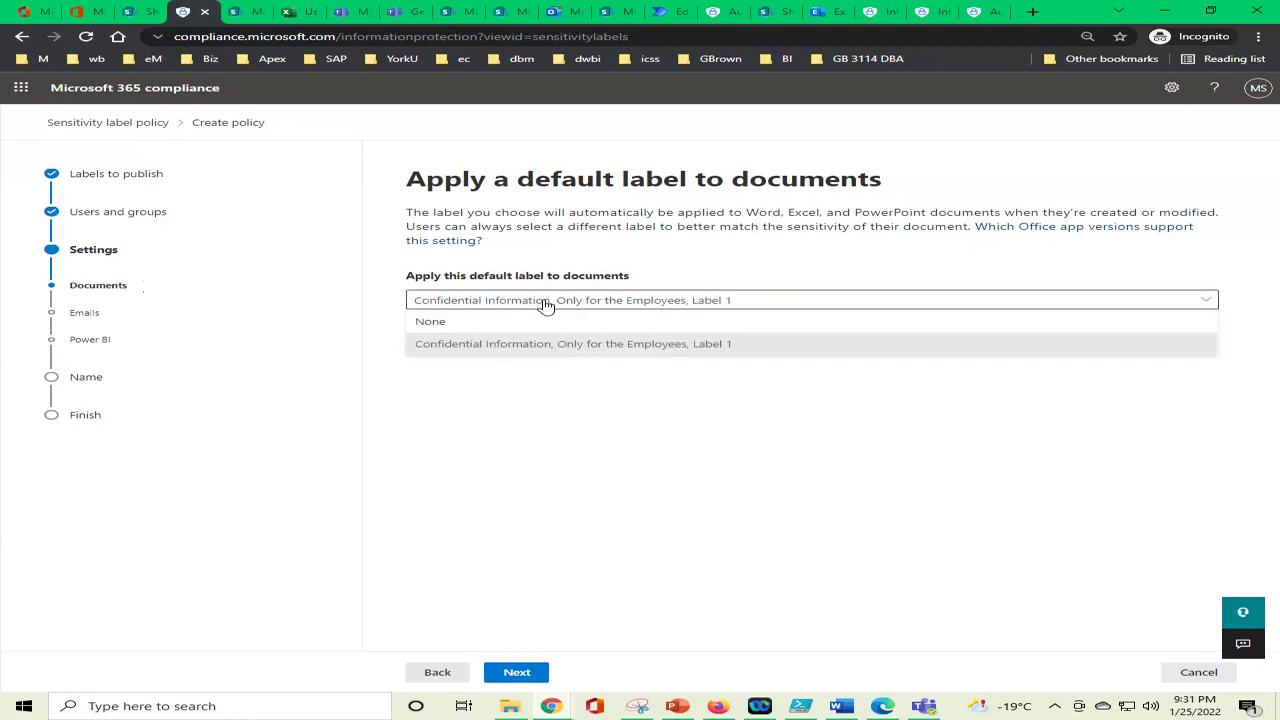
click(511, 324)
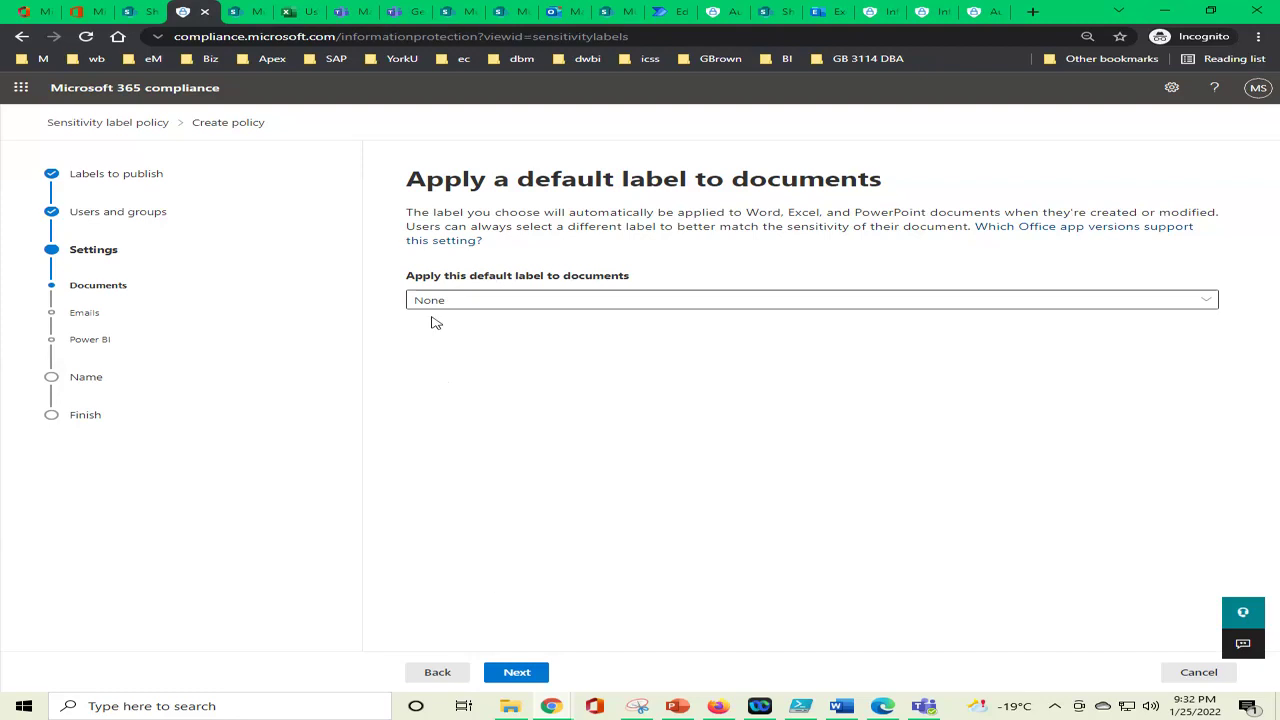
Accept the default labels None for documents, Same as document for emails and None for Power BI content
click(516, 675)
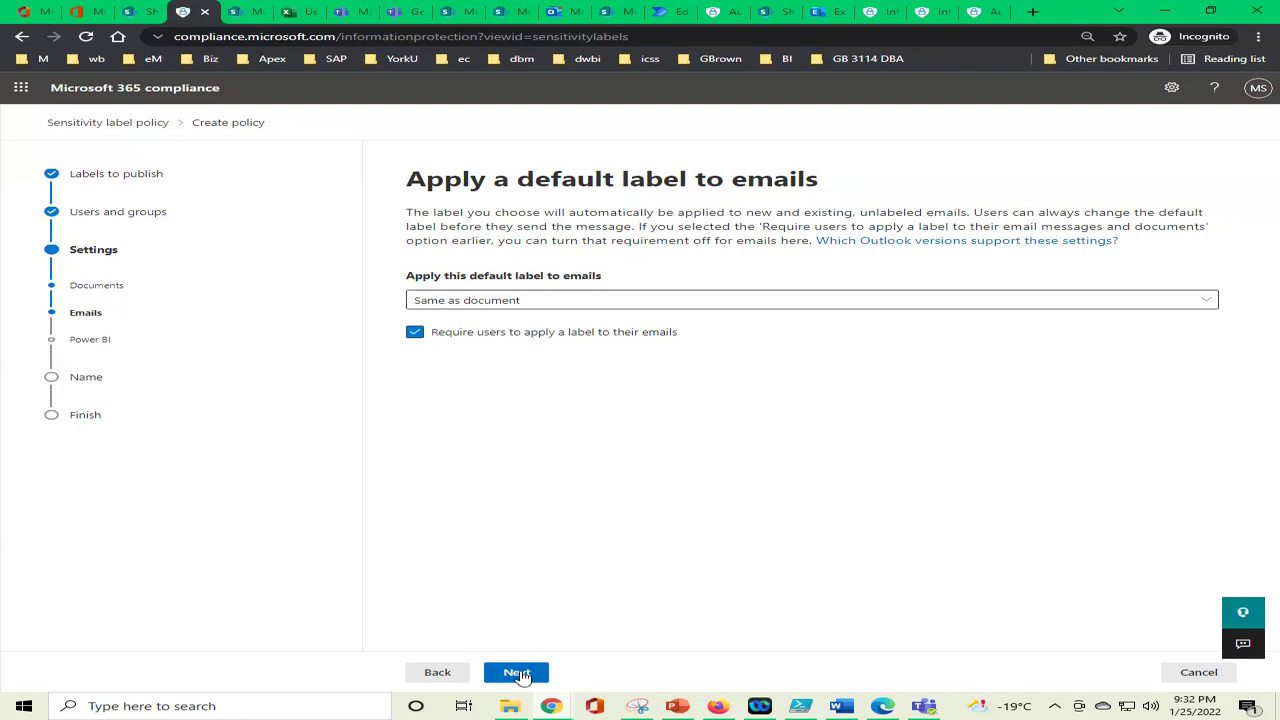
click(517, 673)
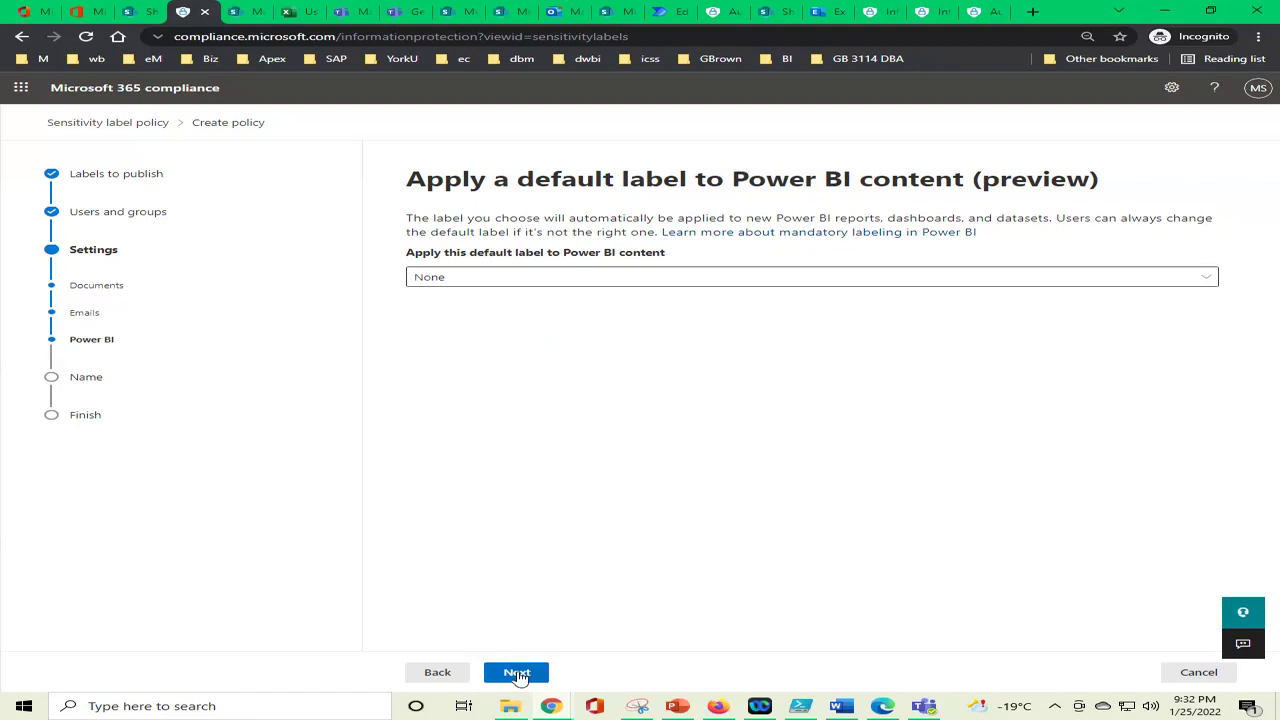
click(517, 673)
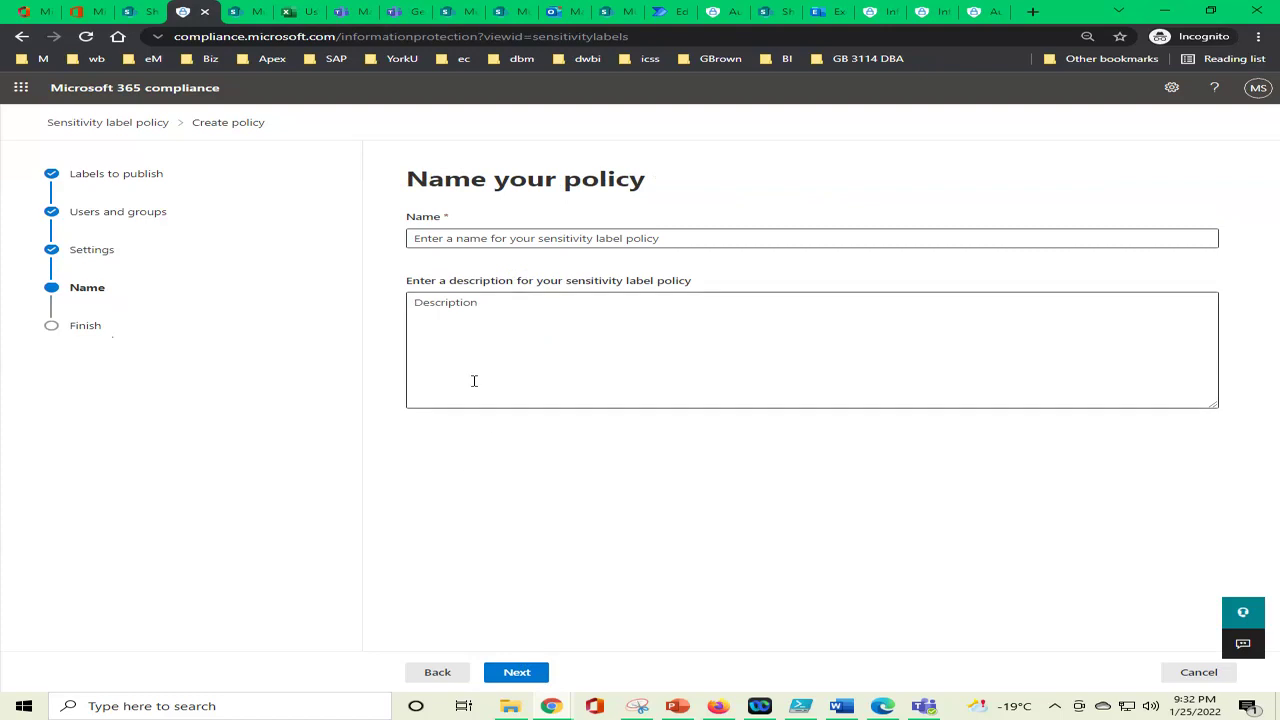
Begin the policy name with "Confidential Information, Only for the Employees, Sensitivity la"
click(703, 236)
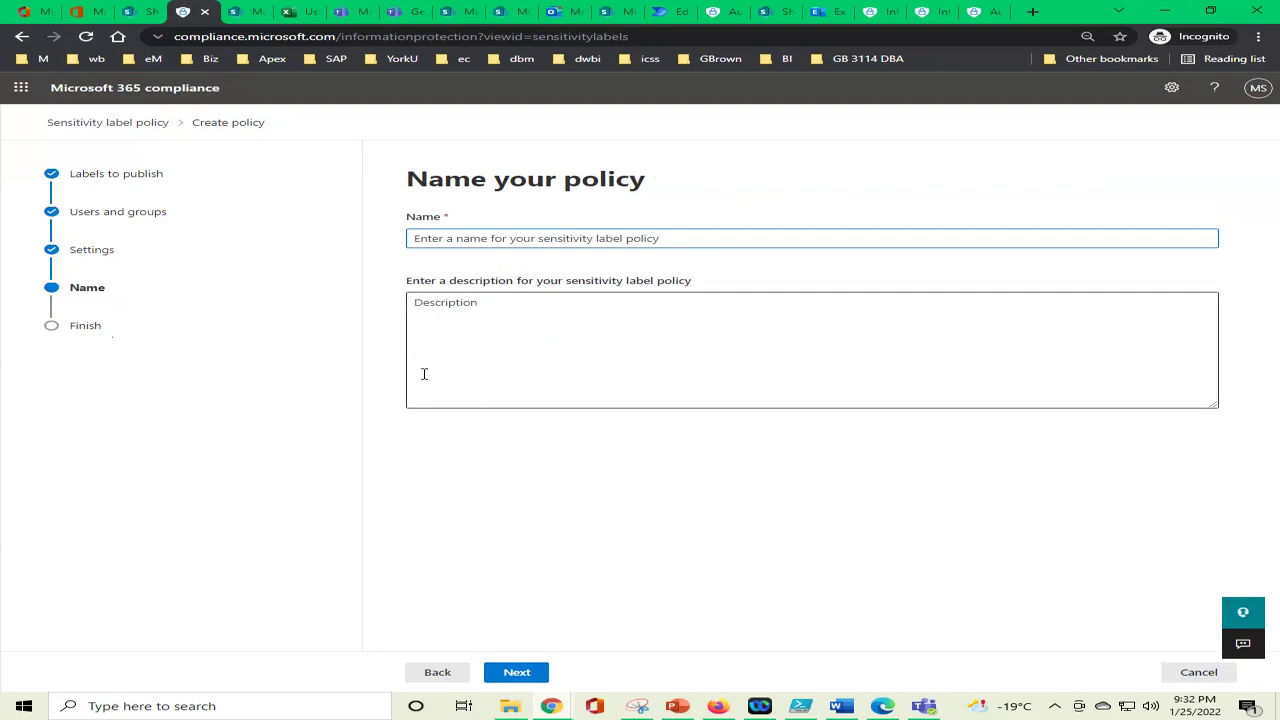
click(141, 10)
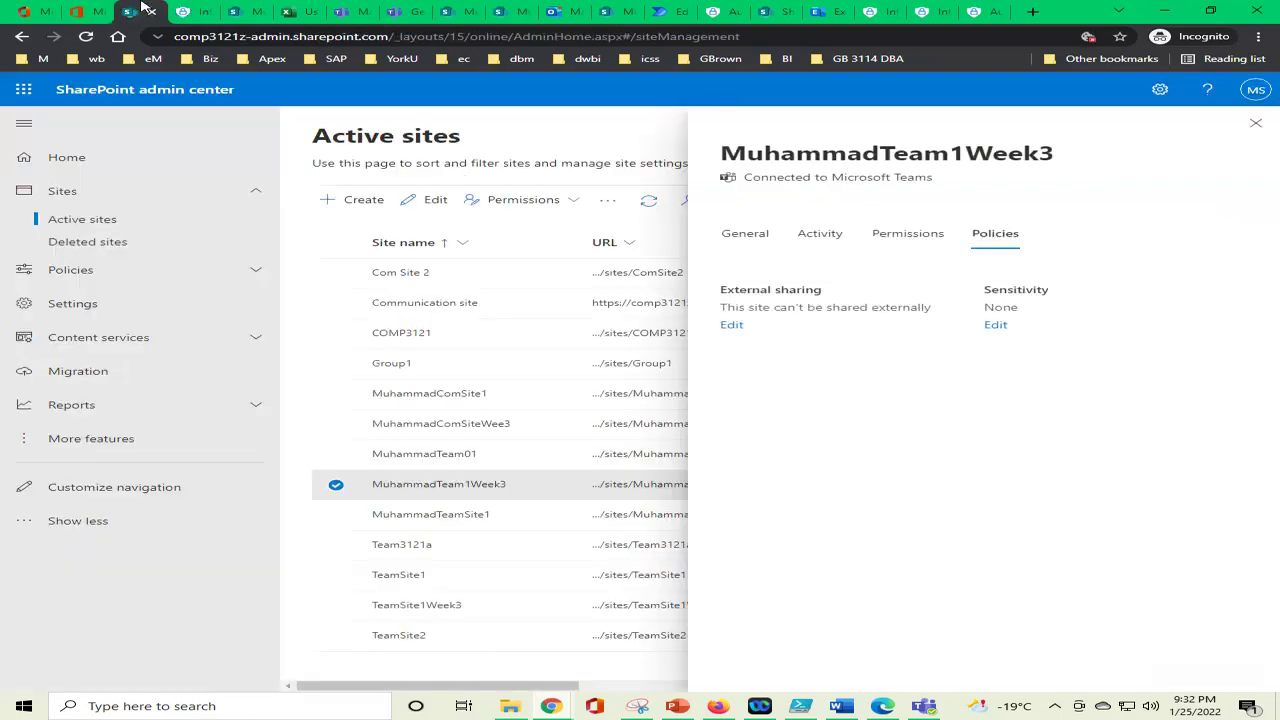
click(195, 8)
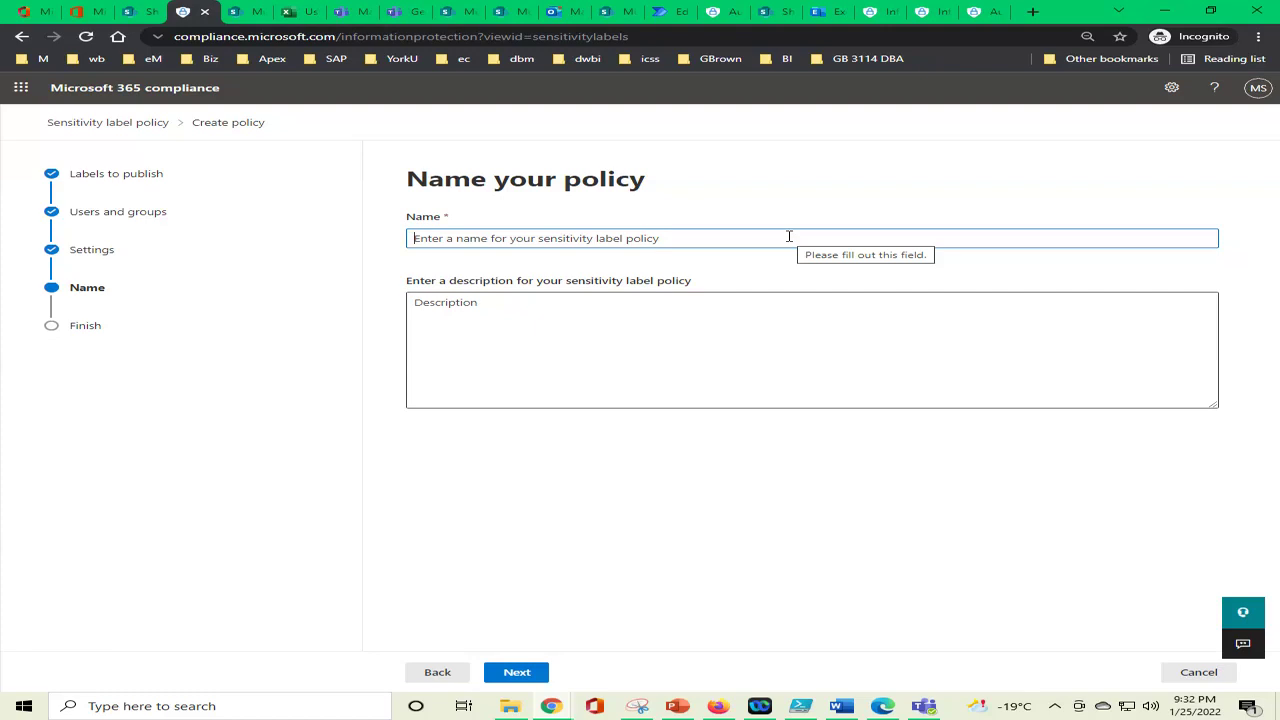
text(Confi)
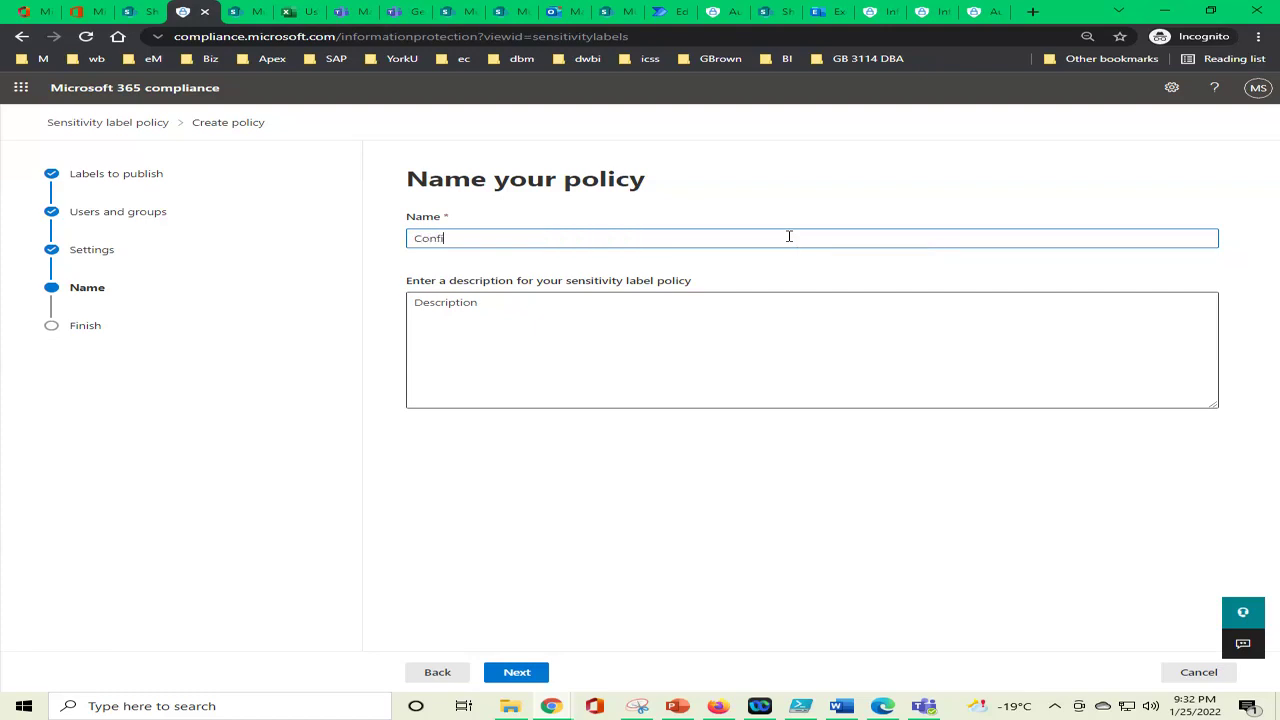
text(dencial)
right_click(447, 240)
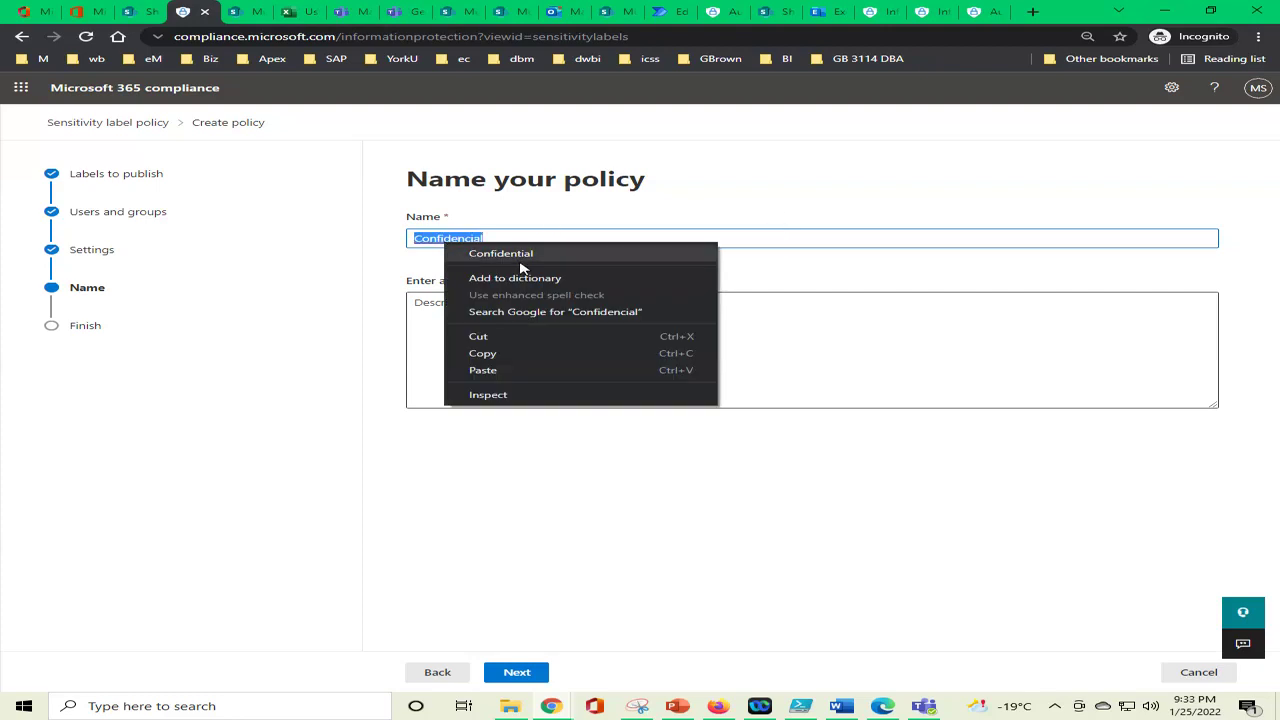
click(520, 255)
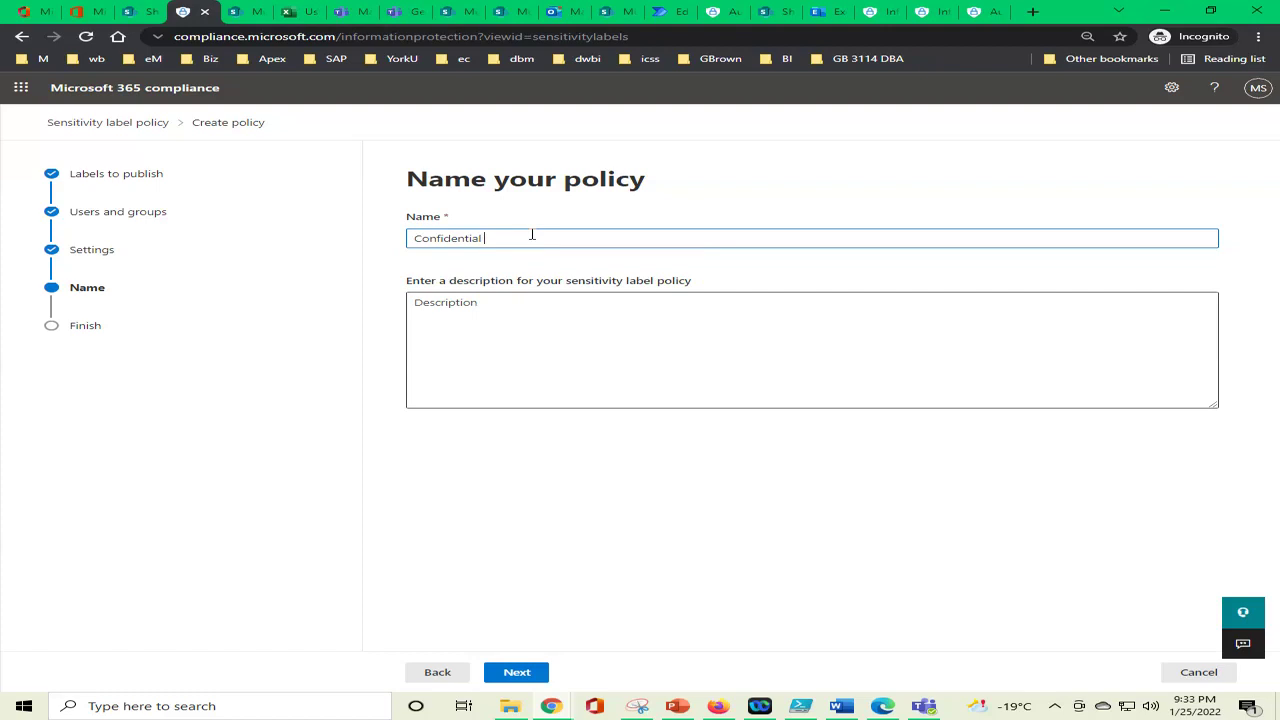
text(Information, Only for the Empl)
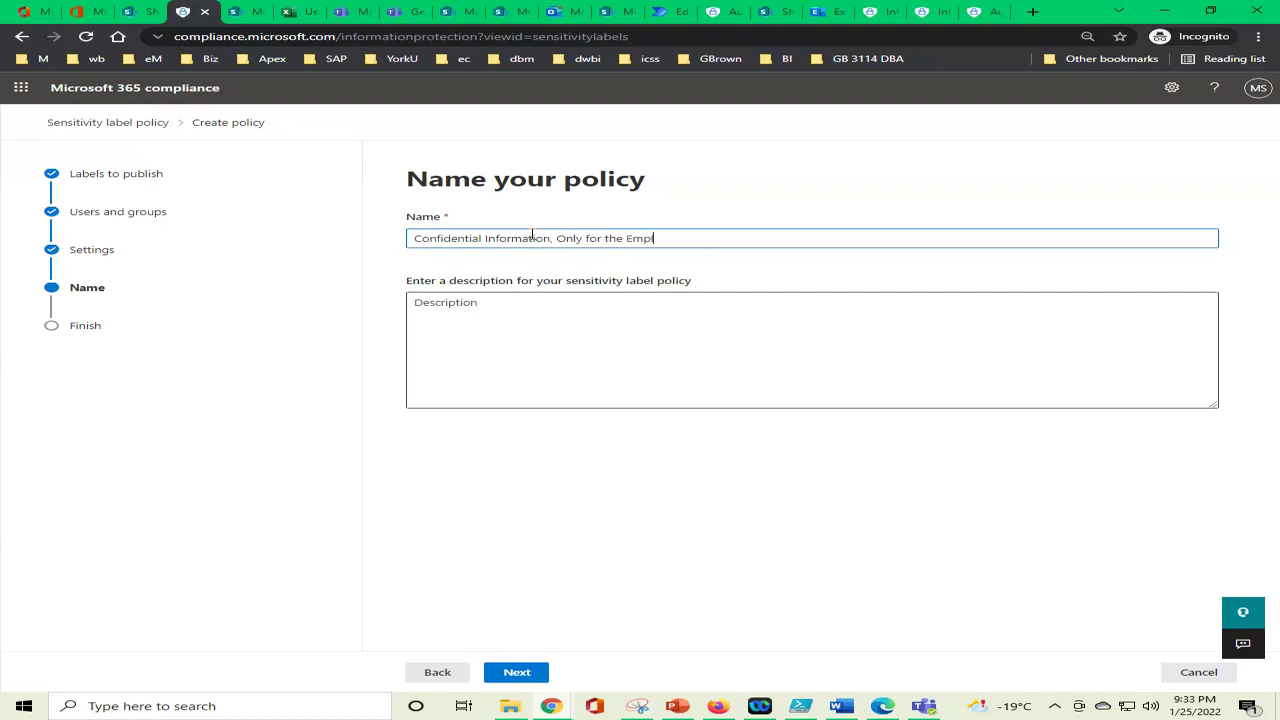
text(oyees,)
text(Se)
drag(55, 127, 171, 129)
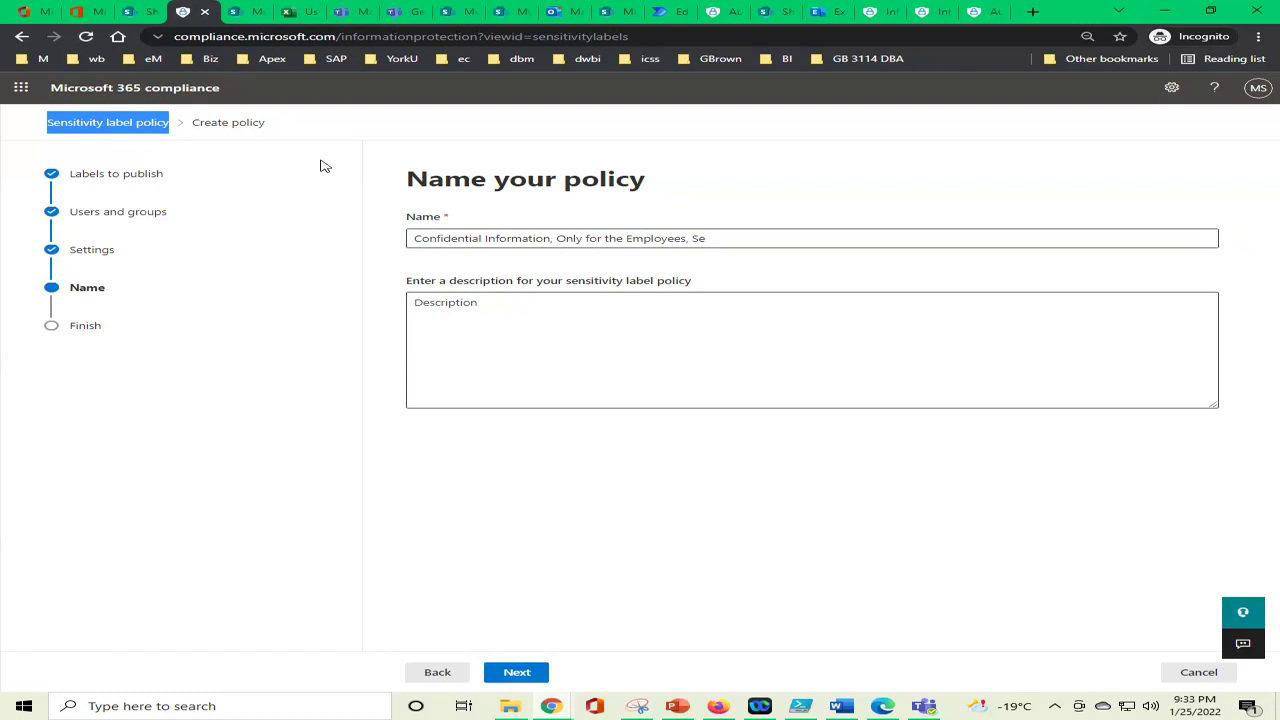
click(719, 240)
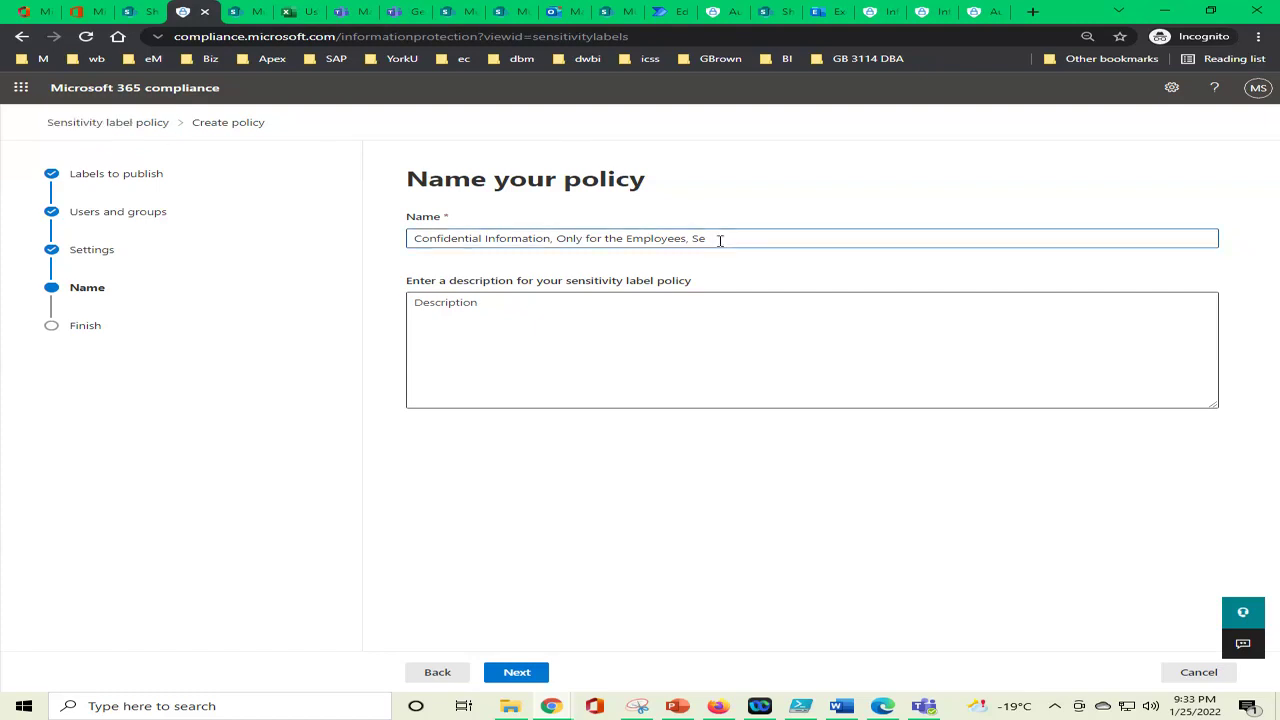
key(BackSpace)
key(BackSpace)
text(Sensitivity la)
Shorten the beginning of the policy name to "Confidential Info Only for Employees"
key(BackSpace)
key(BackSpace)
key(BackSpace)
key(BackSpace)
key(BackSpace)
key(BackSpace)
key(BackSpace)
key(BackSpace)
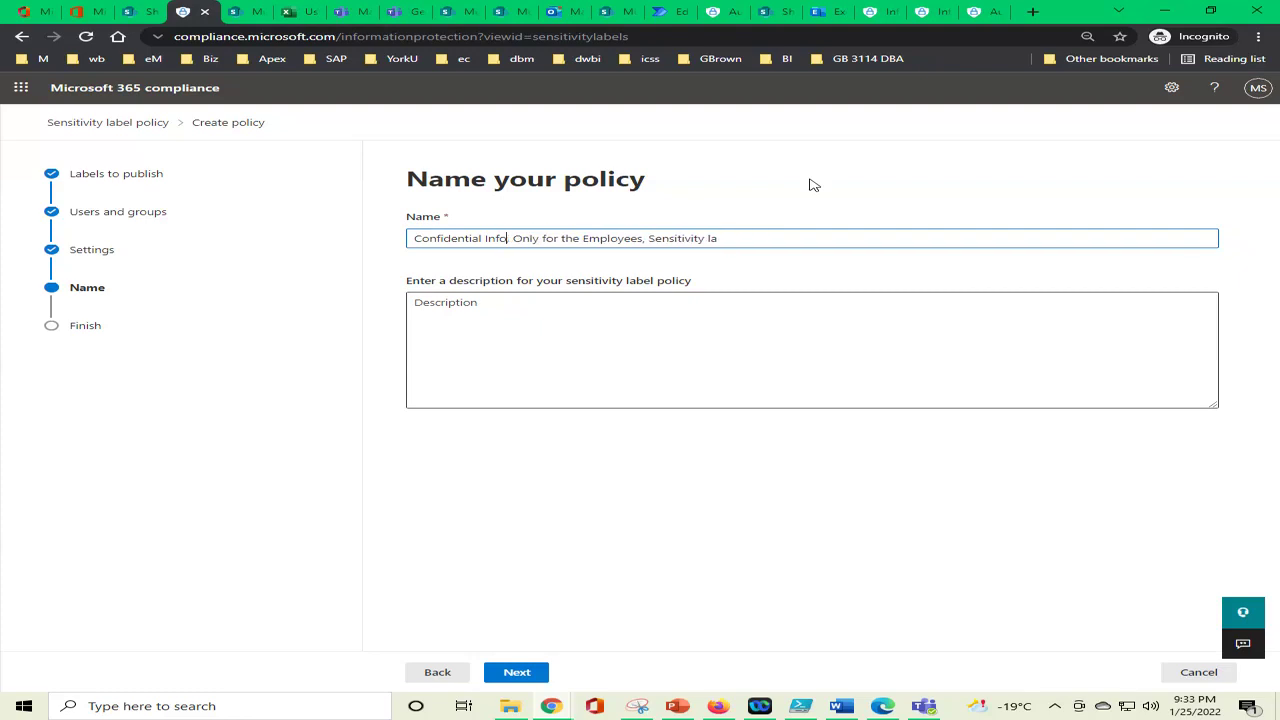
key(Delete)
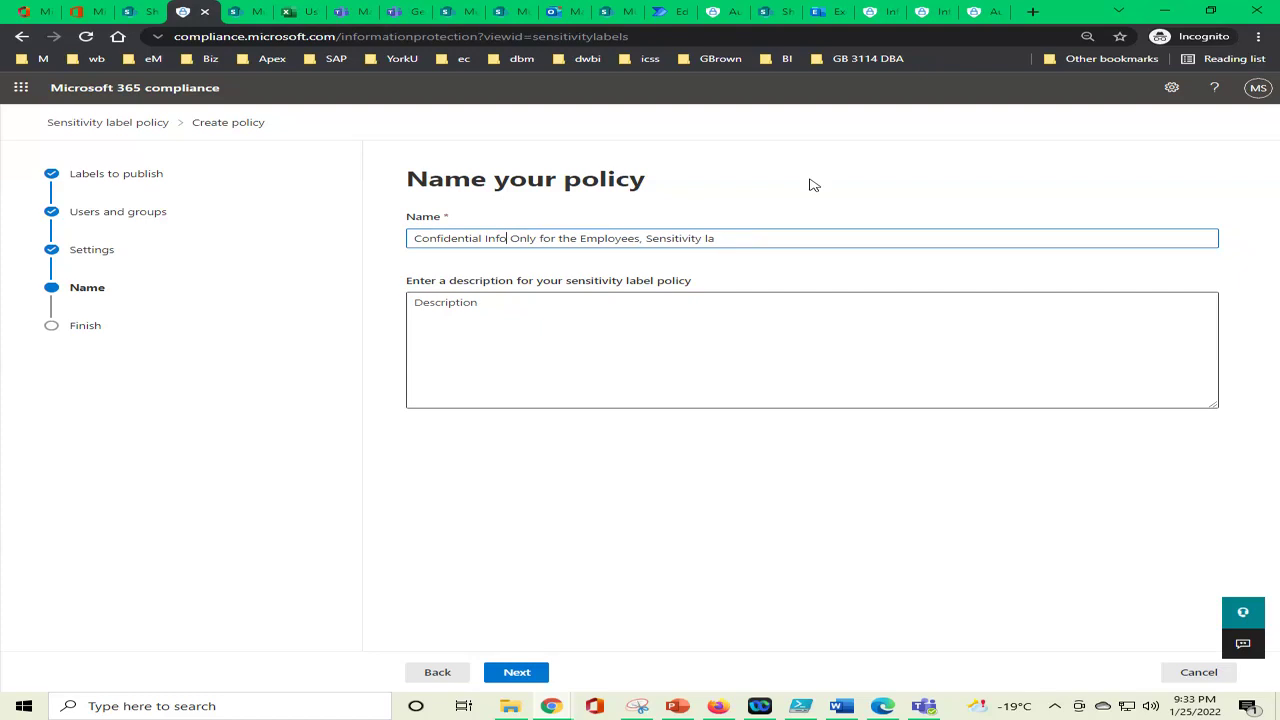
key(Right)
key(Delete)
key(Delete)
key(Delete)
key(Delete)
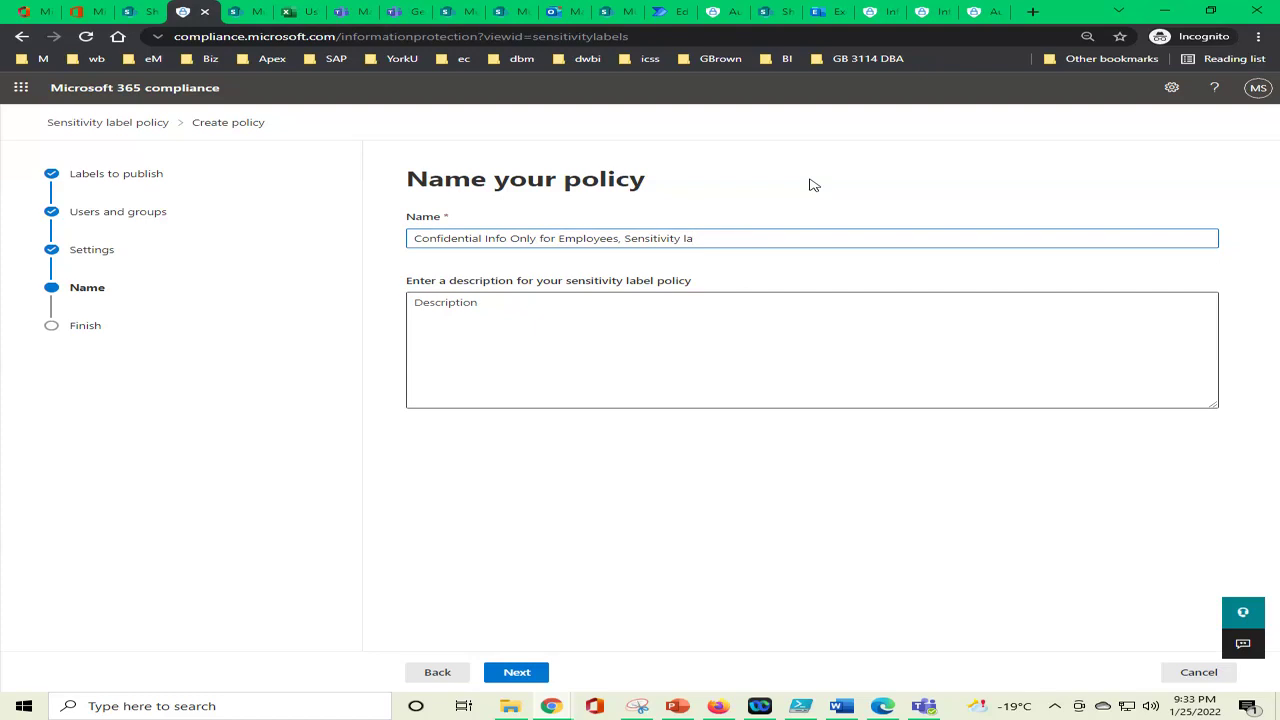
Complete the policy name as "Confidential Info Only for Employees Sensitivity label Policy 1"
text(be)
text(l Plo)
key(BackSpace)
key(BackSpace)
text(olic)
text(y)
text( 0)
key(BackSpace)
text(1)
key(Delete)
Copy the policy name into the description, punctuate it as "Confidential Info, Only for Employees, Sensitivity label Policy 1", and proceed to the review
key(ctrl+a)
key(ctrl+c)
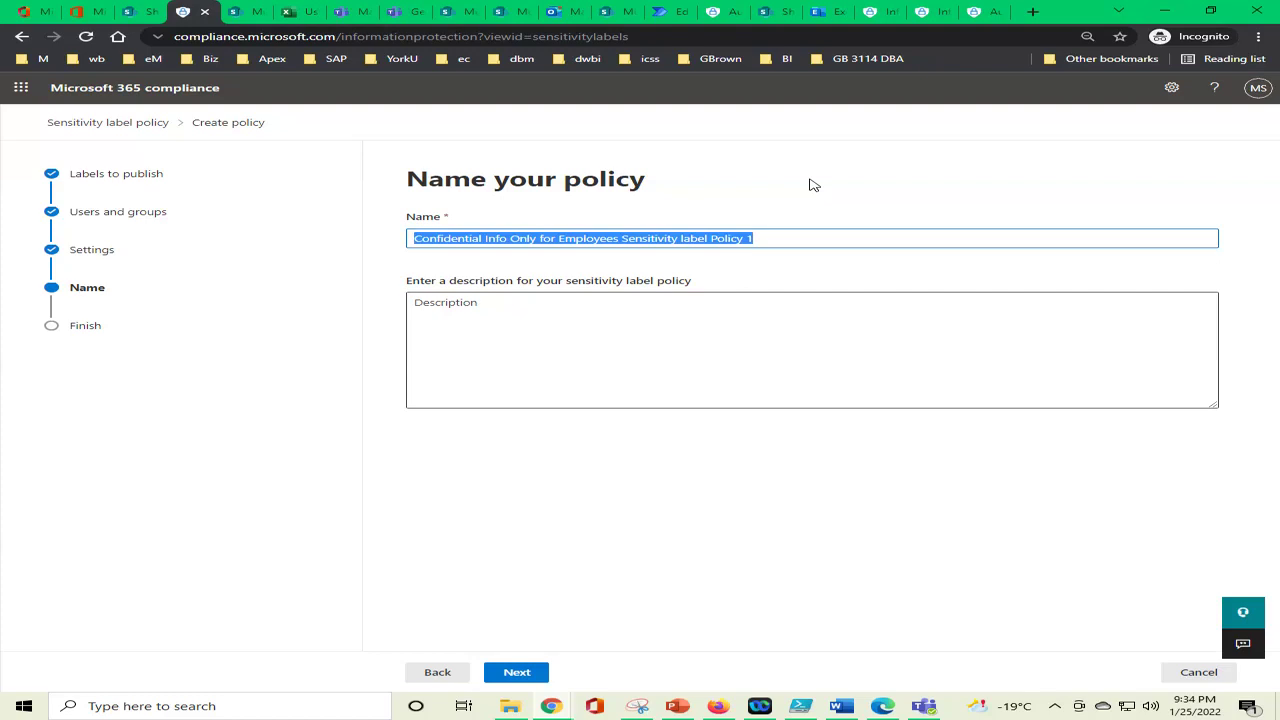
click(589, 300)
key(ctrl+v)
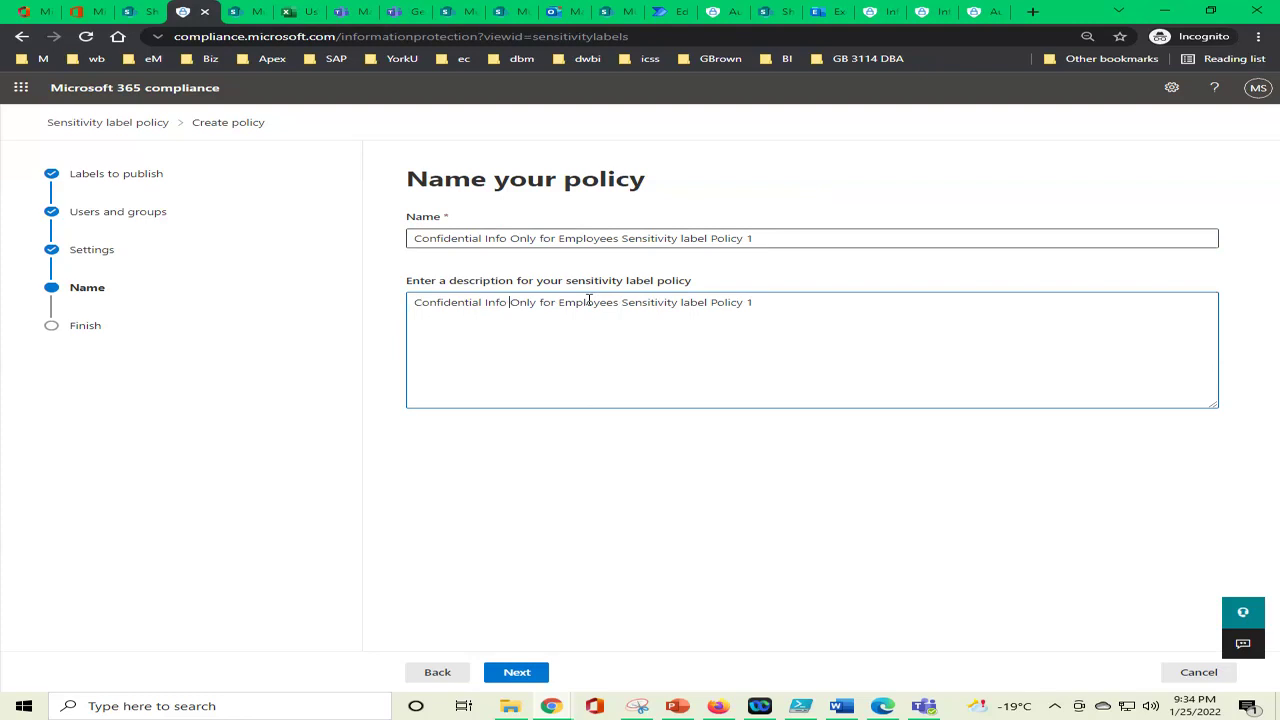
text(,)
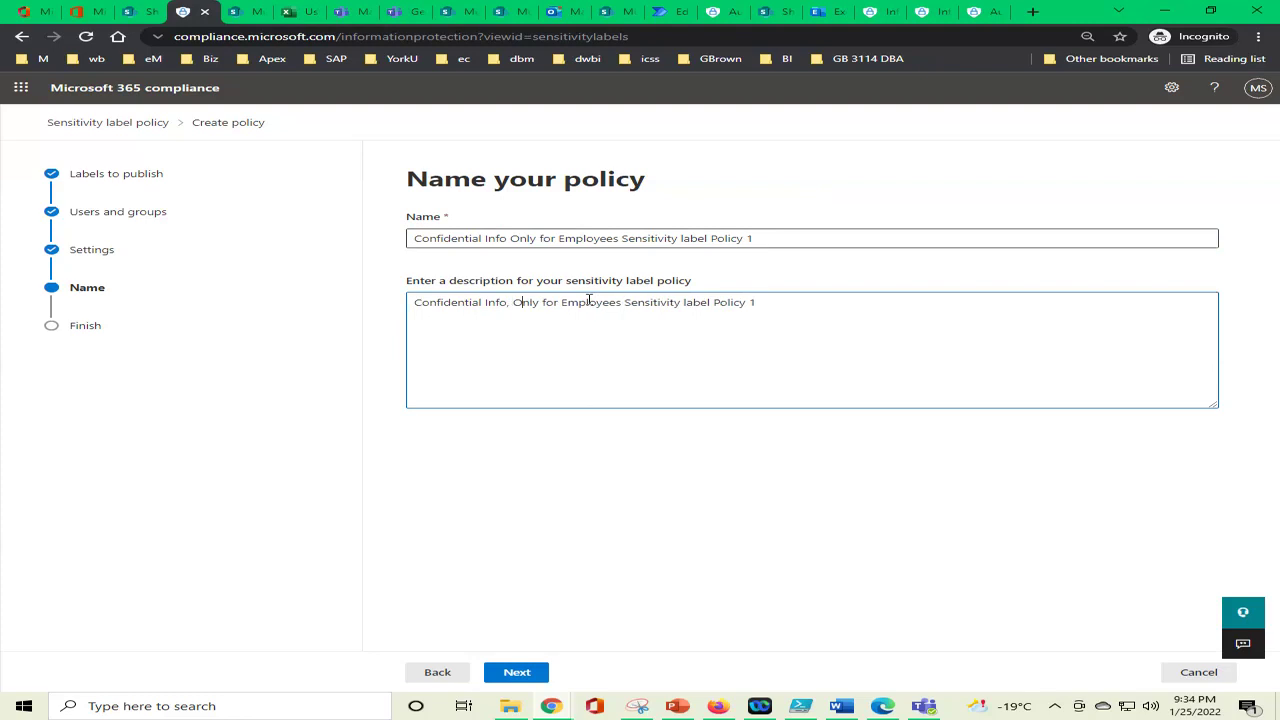
key(Left)
text(,)
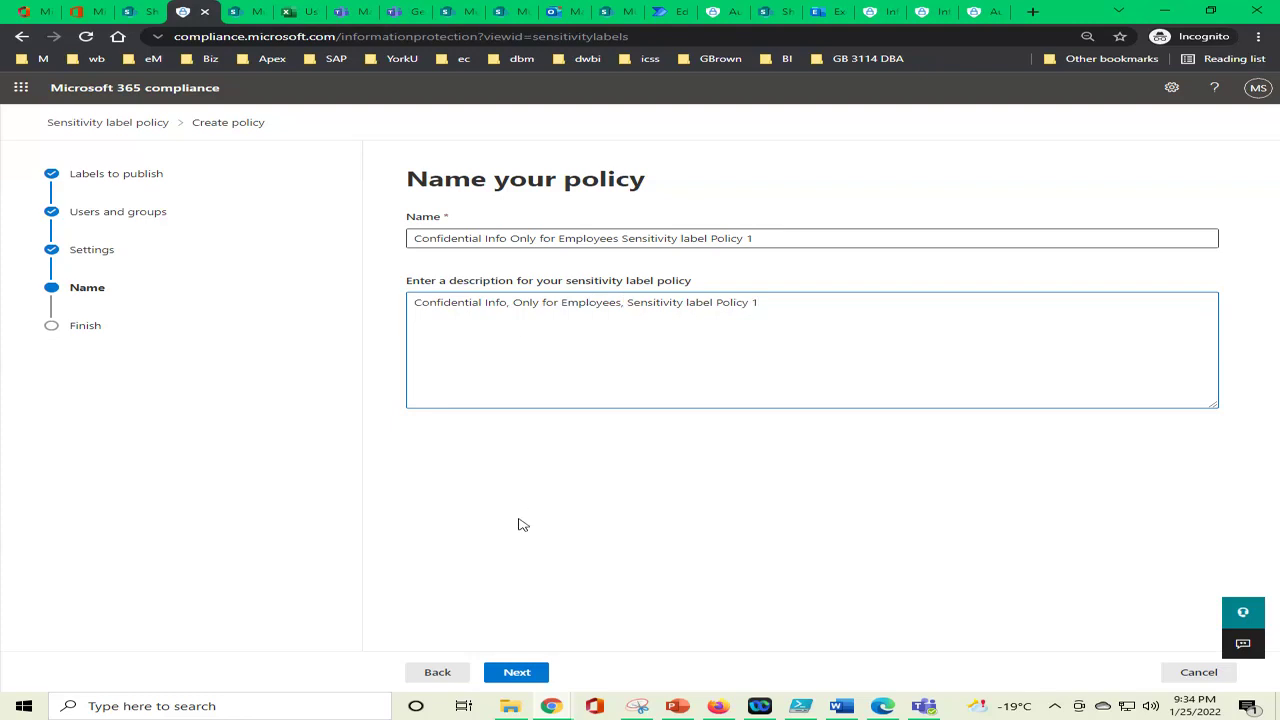
click(517, 672)
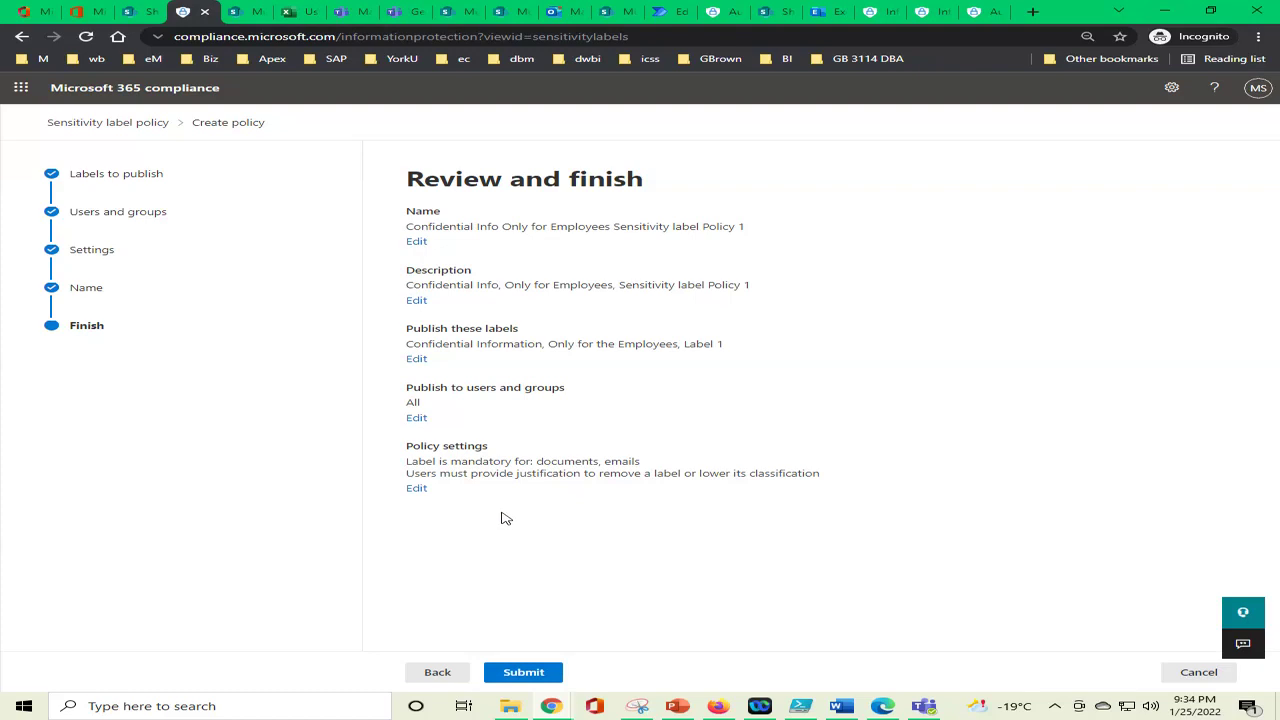
Switch to the PowerPoint presentation and renumber the "New Sensitivity Label Policy is ready" caption on slide 160 as Picture 9
click(677, 708)
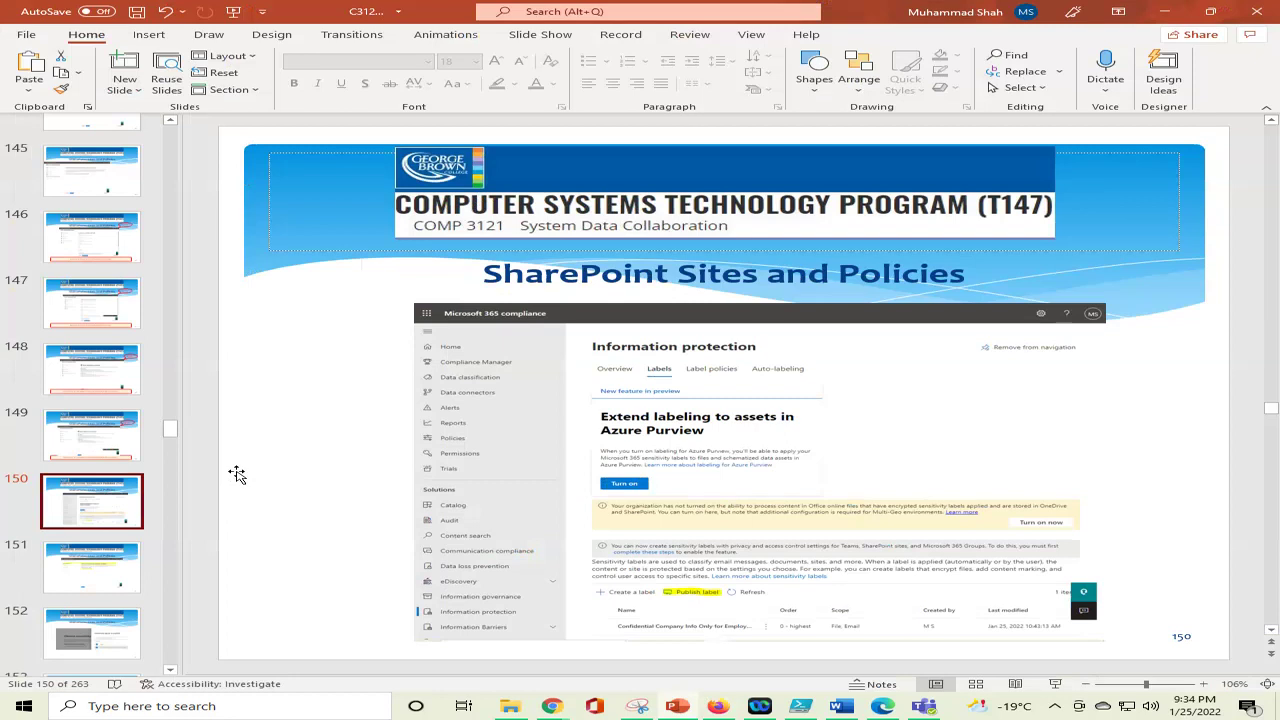
key(Down)
key(Down)
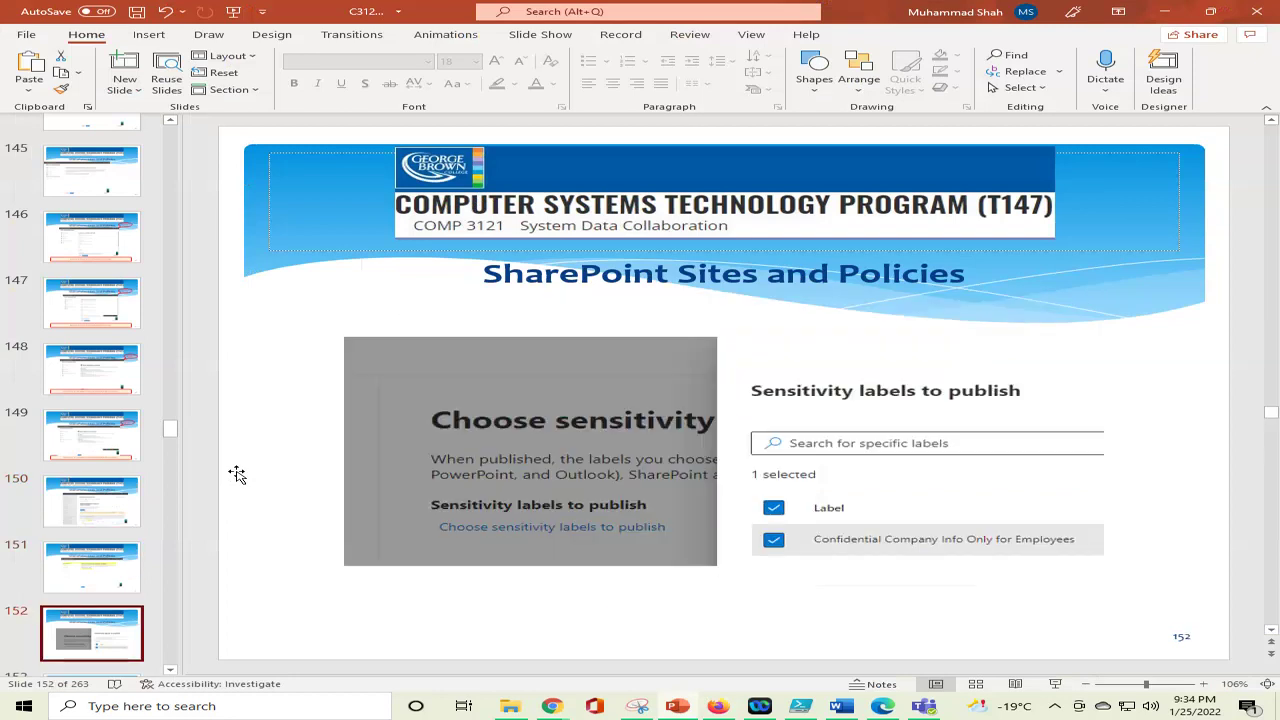
key(Down)
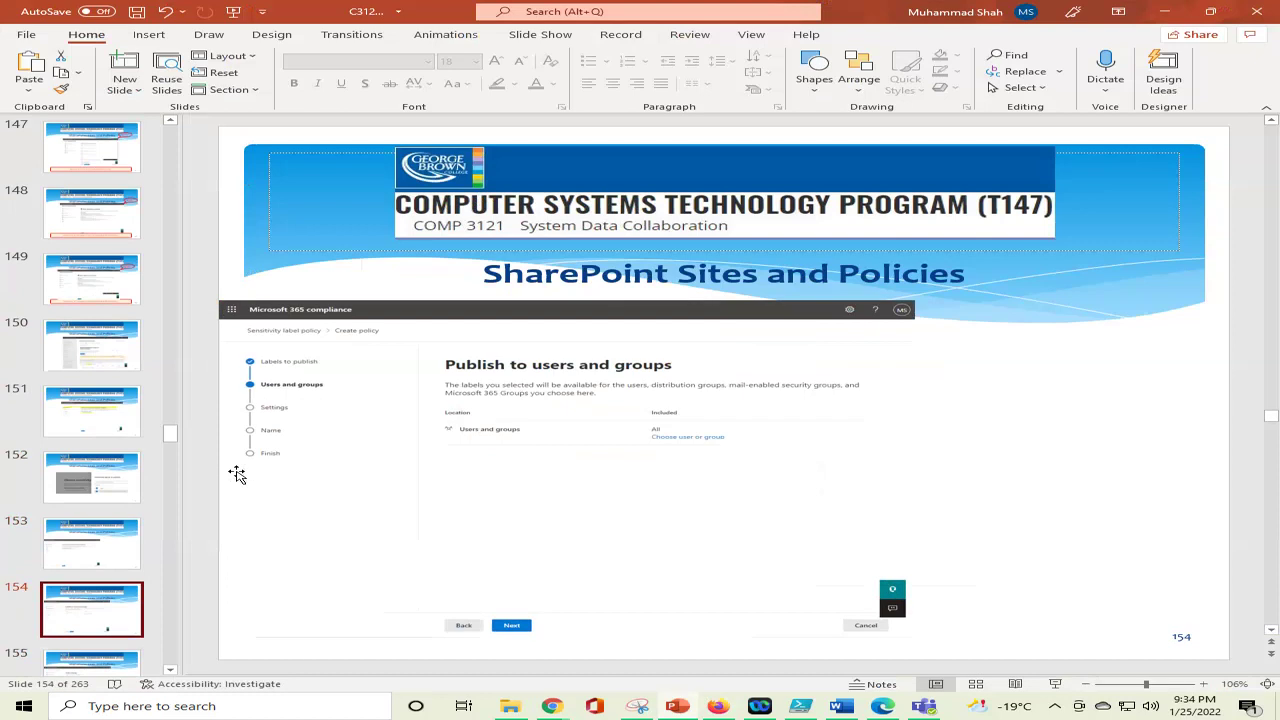
scroll(237, 474, down, 2)
scroll(237, 474, down, 4)
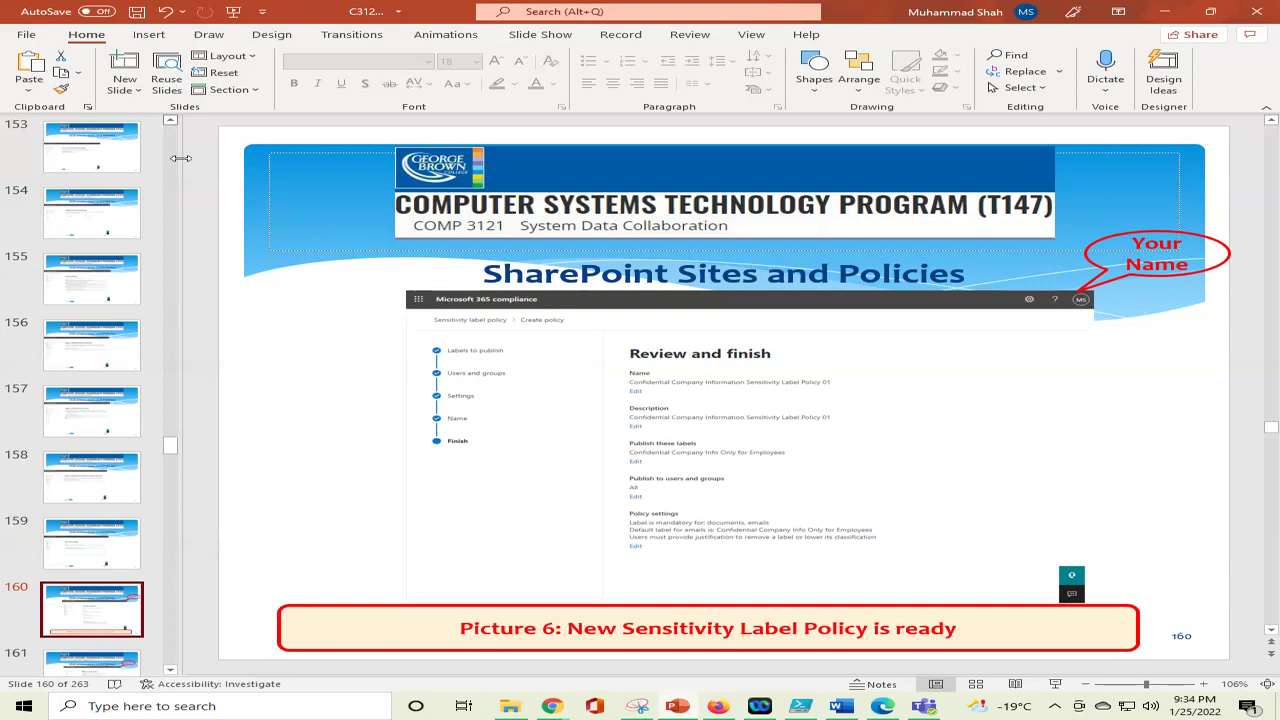
click(542, 629)
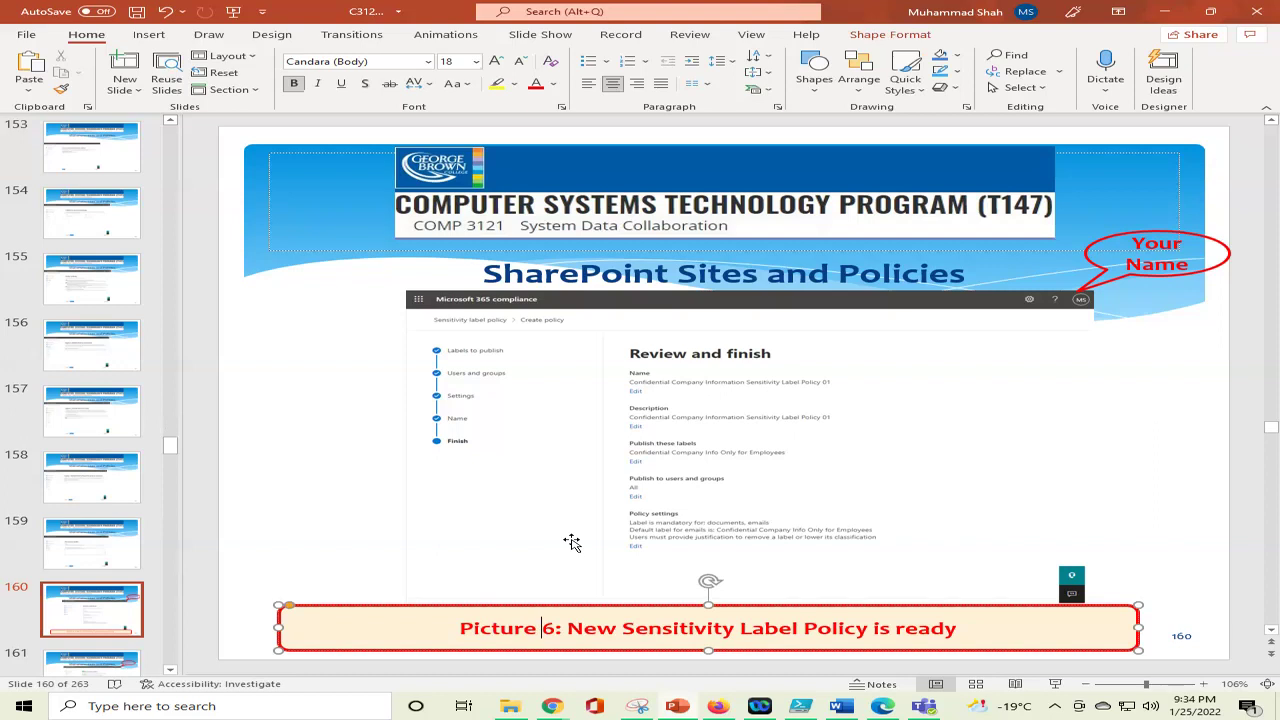
key(Delete)
text(9)
key(End)
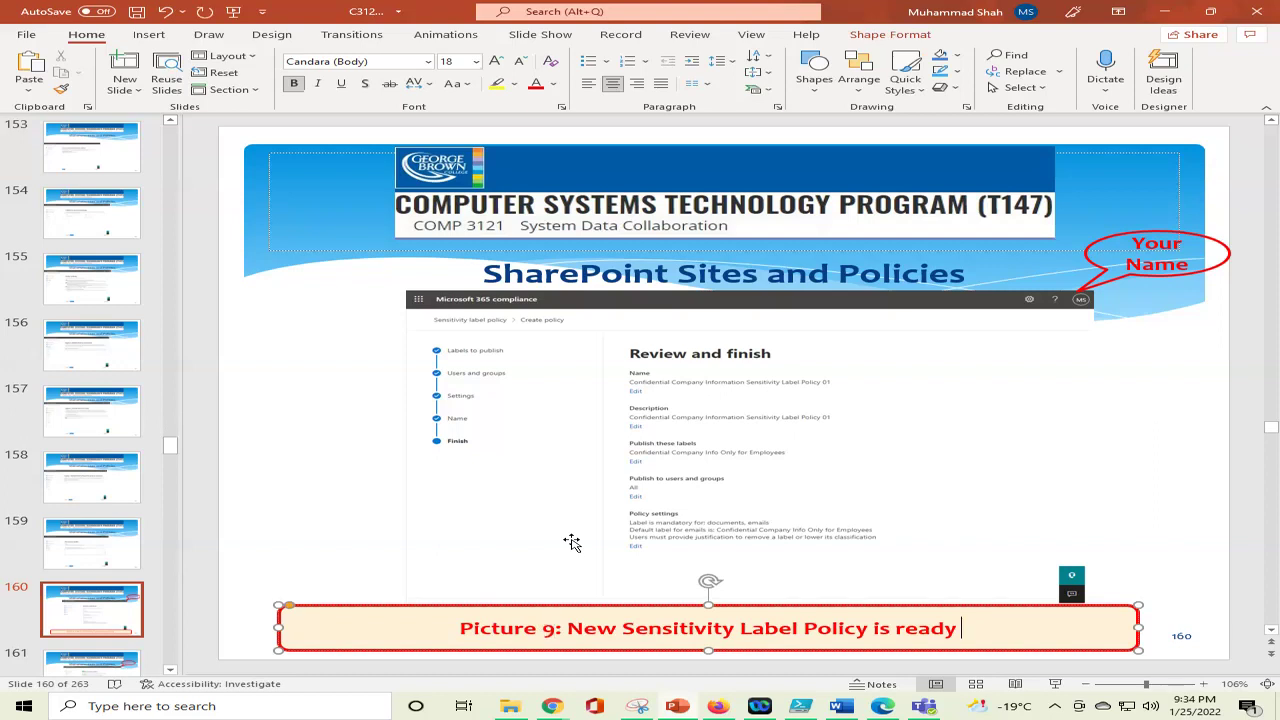